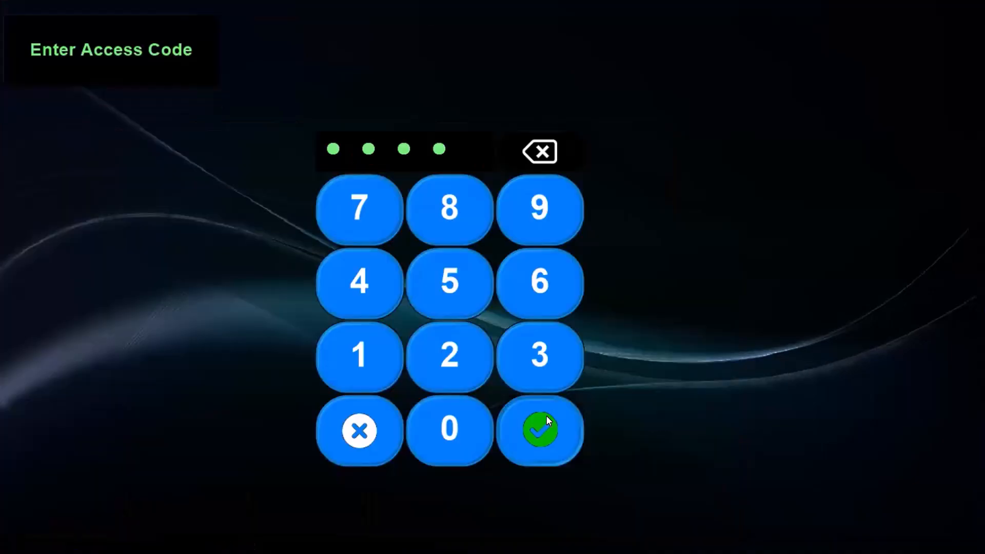
# Start a dine-in order at Bar table B3 for 1 guest
pyautogui.click(540, 430)
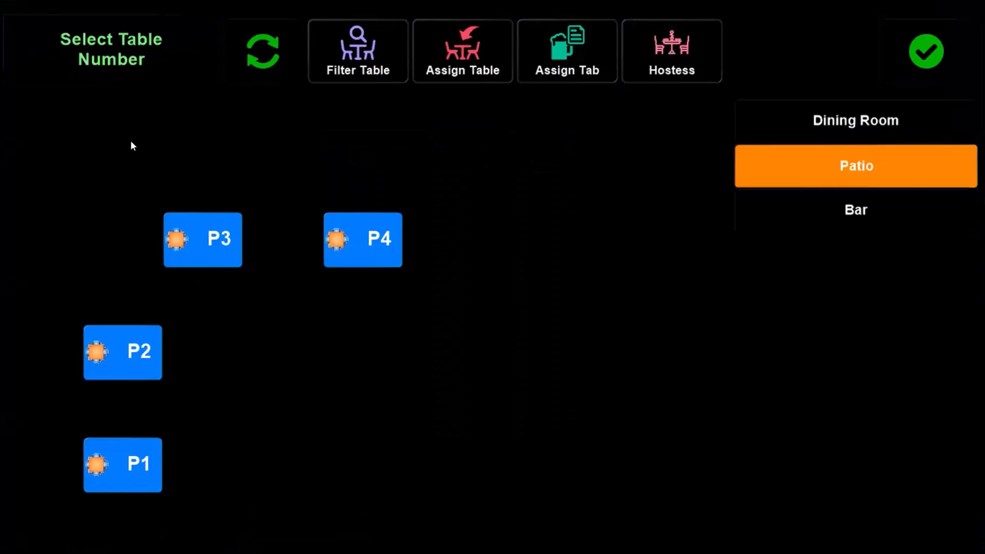
pyautogui.click(815, 134)
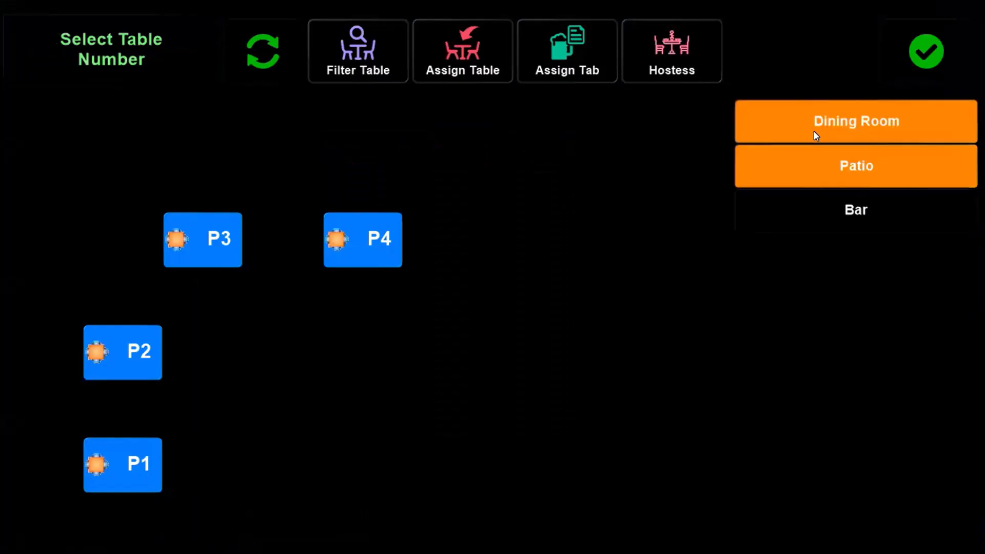
pyautogui.click(840, 209)
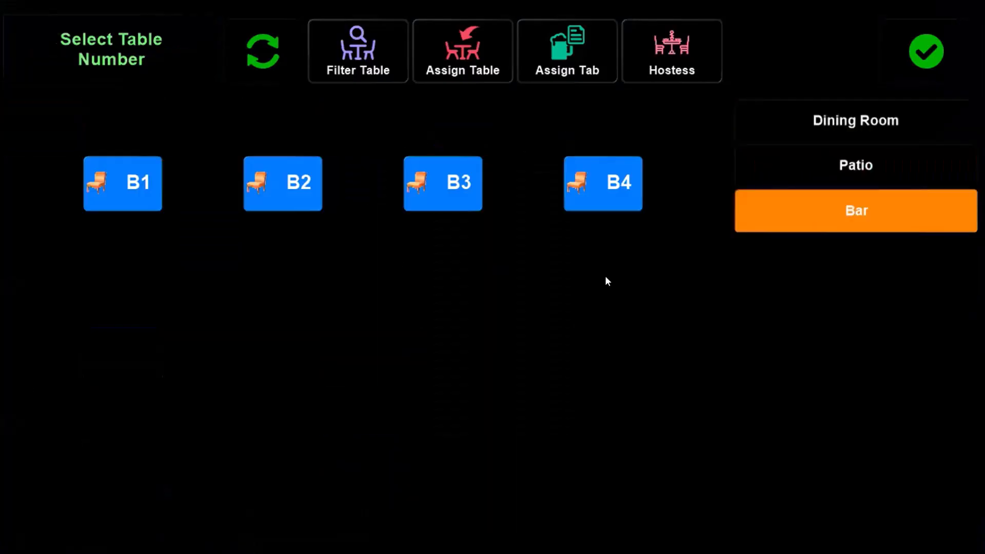
pyautogui.click(454, 188)
pyautogui.click(546, 433)
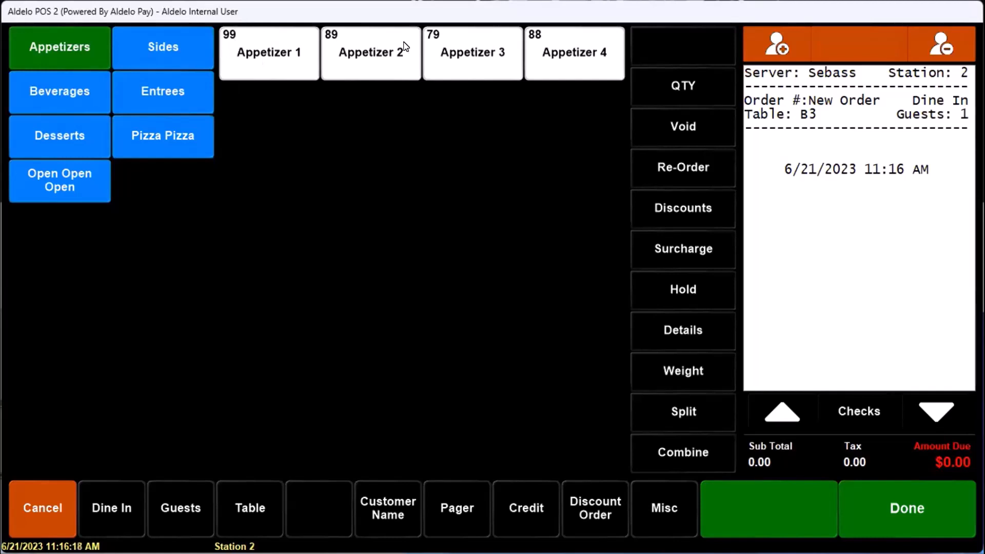
# Browse the Beverages, Appetizers, Entrees and Pizza Pizza categories without adding items
pyautogui.click(50, 77)
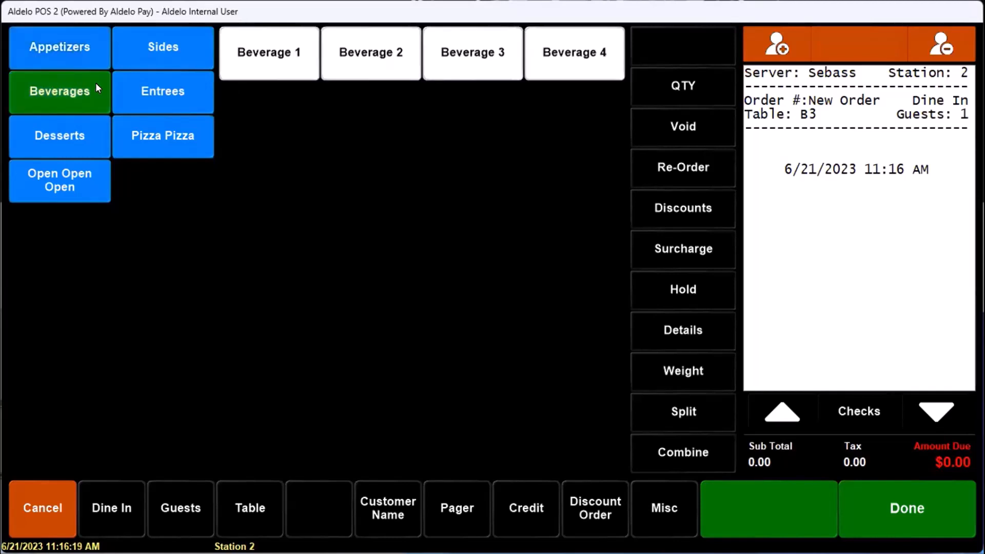
pyautogui.click(64, 50)
pyautogui.click(152, 95)
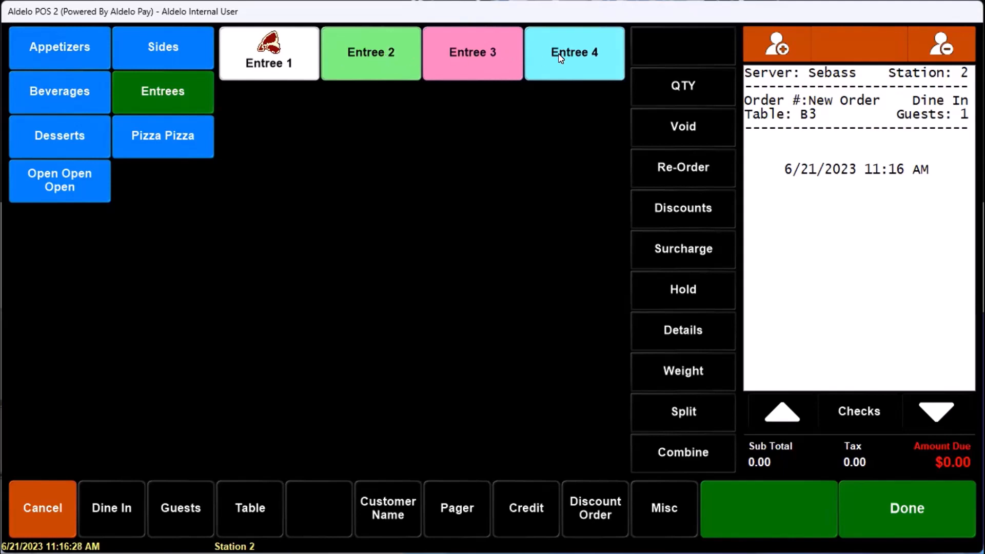
pyautogui.click(154, 136)
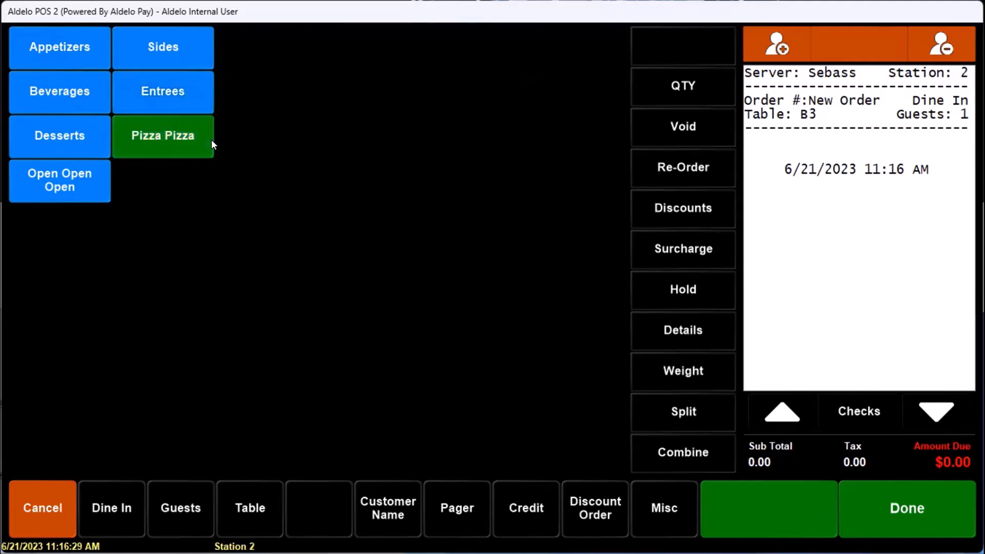
pyautogui.click(125, 82)
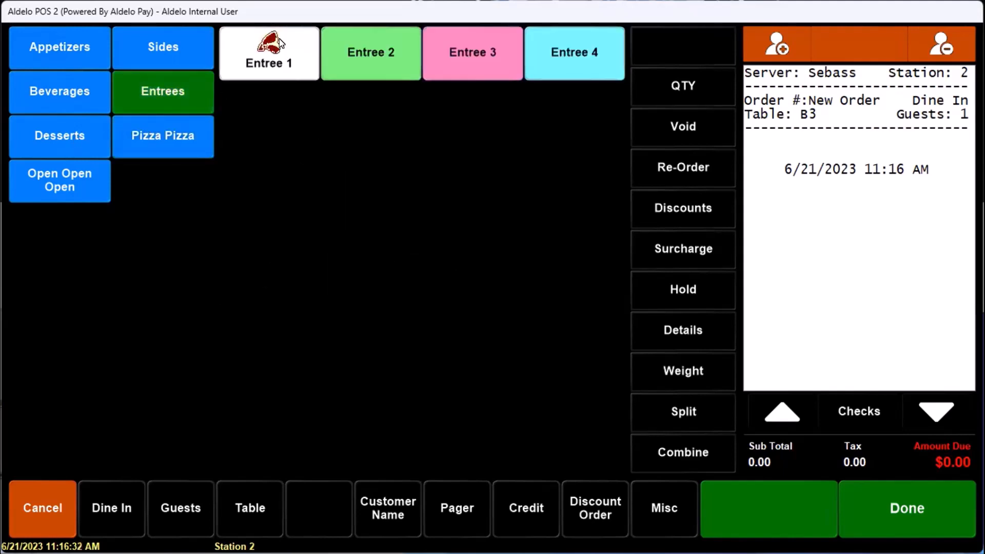
pyautogui.click(907, 510)
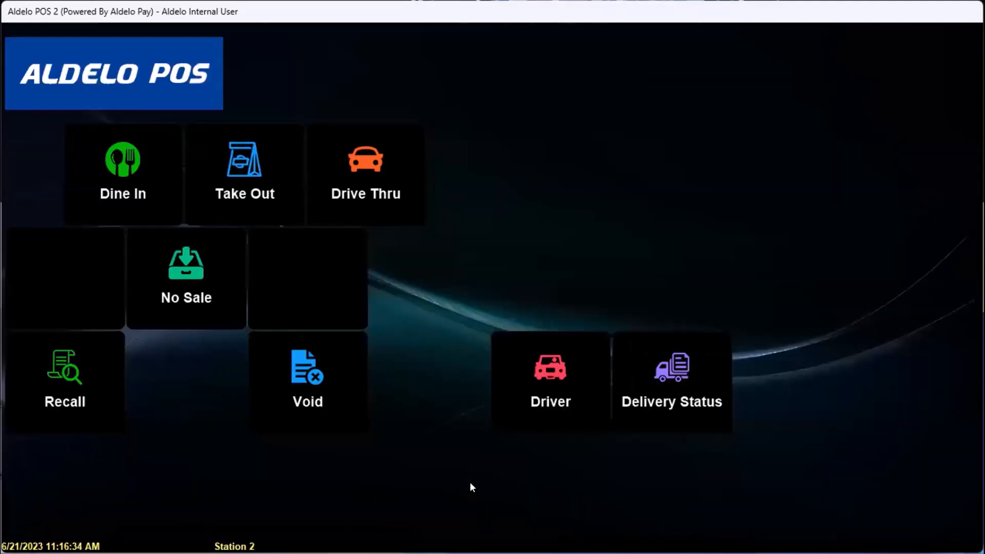
pyautogui.click(53, 485)
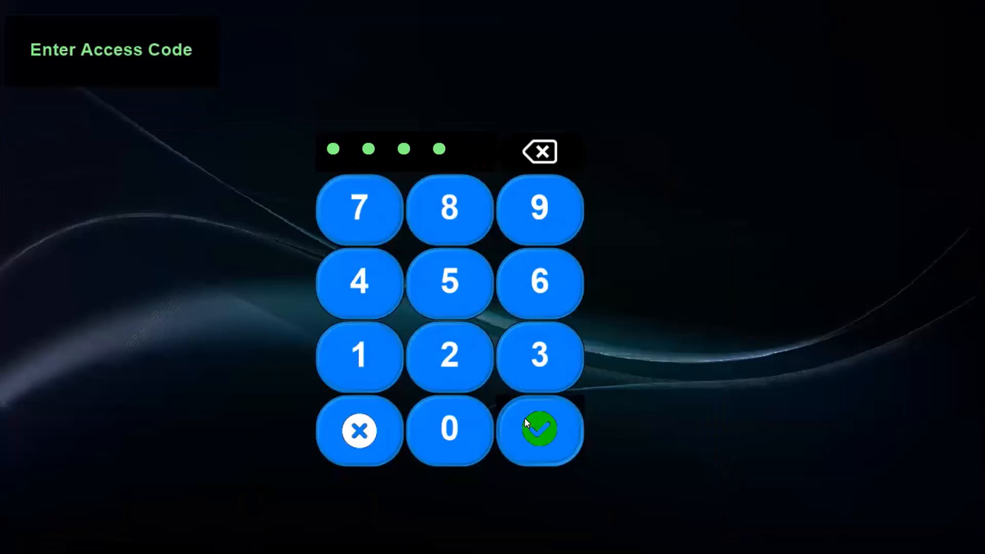
pyautogui.click(524, 417)
pyautogui.click(571, 292)
pyautogui.click(198, 177)
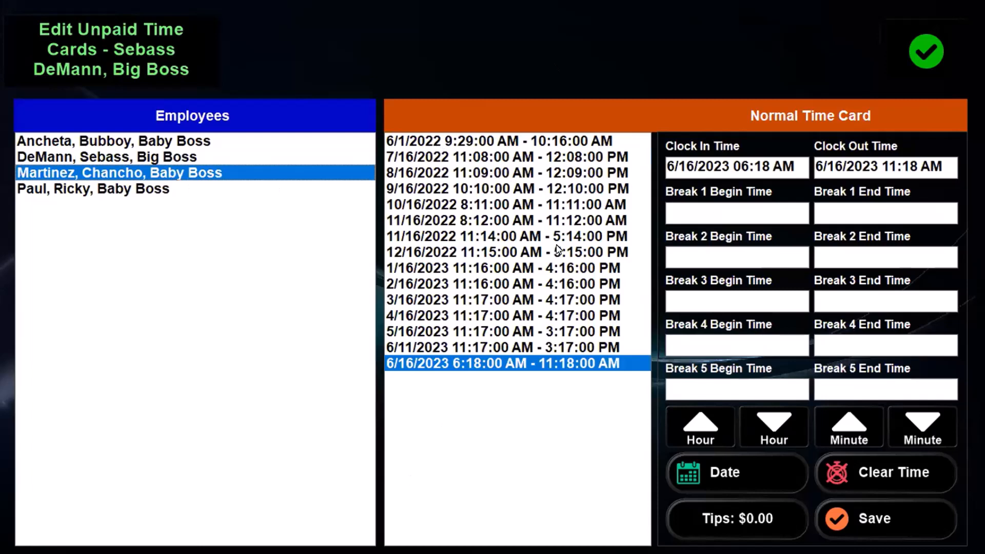
pyautogui.click(937, 55)
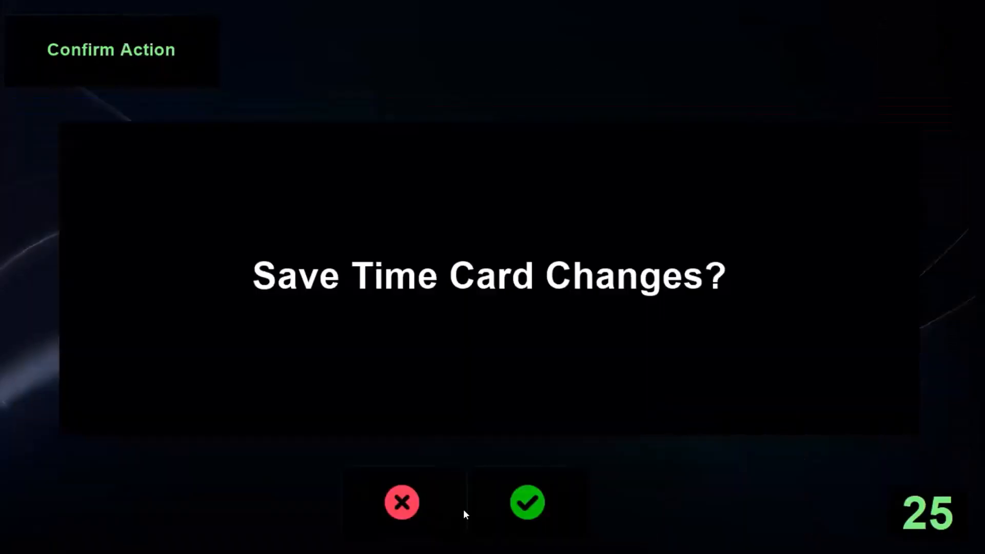
pyautogui.click(430, 496)
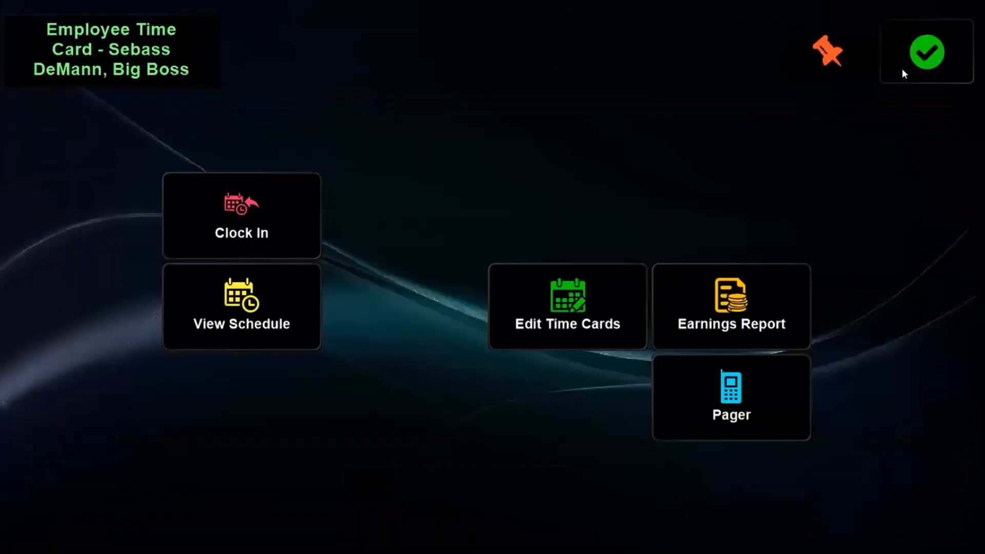
pyautogui.click(904, 72)
# Enter the back office with the access code and open Menu Item Auto Prices
pyautogui.click(553, 481)
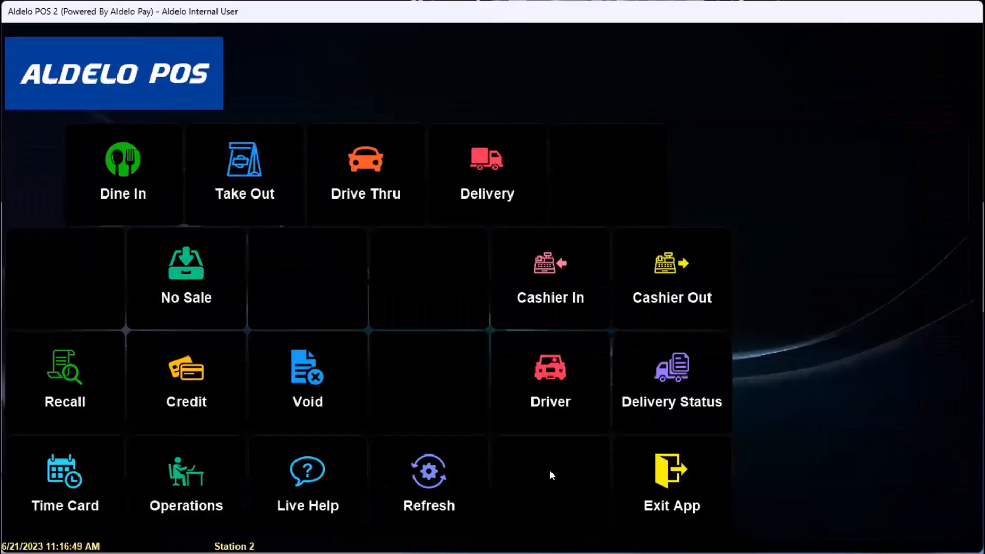
pyautogui.click(392, 358)
pyautogui.click(393, 358)
pyautogui.click(393, 359)
pyautogui.click(392, 358)
pyautogui.click(521, 433)
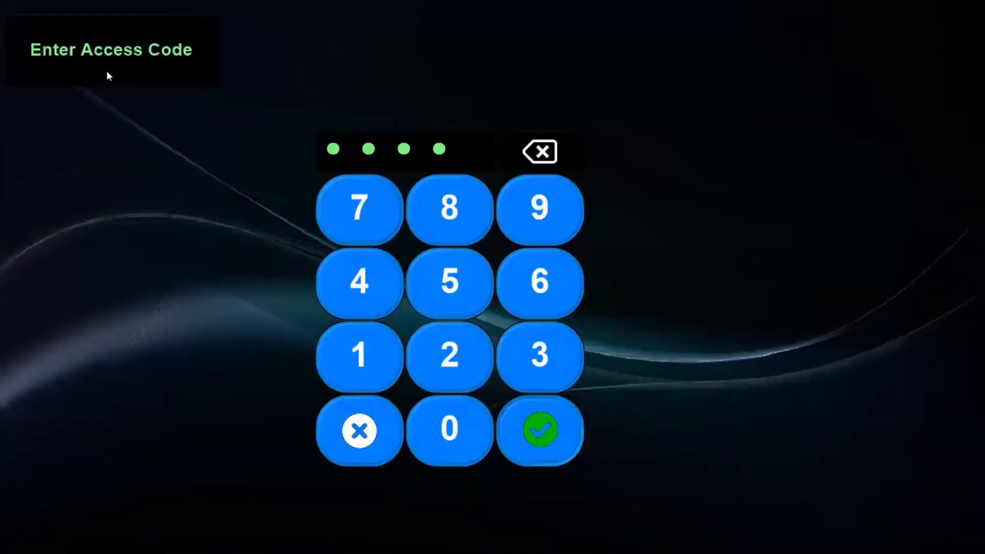
pyautogui.click(41, 30)
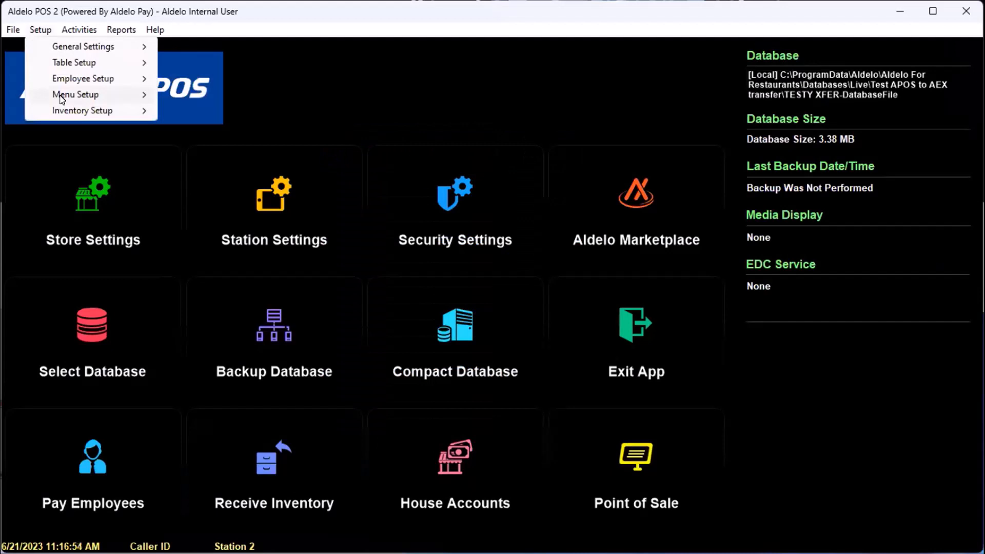
pyautogui.moveTo(82, 95)
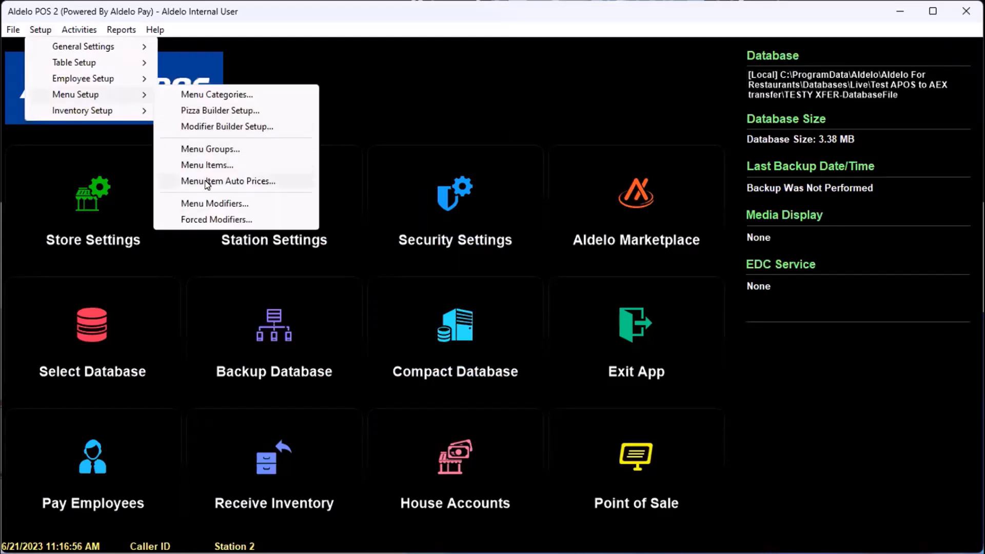
pyautogui.click(214, 181)
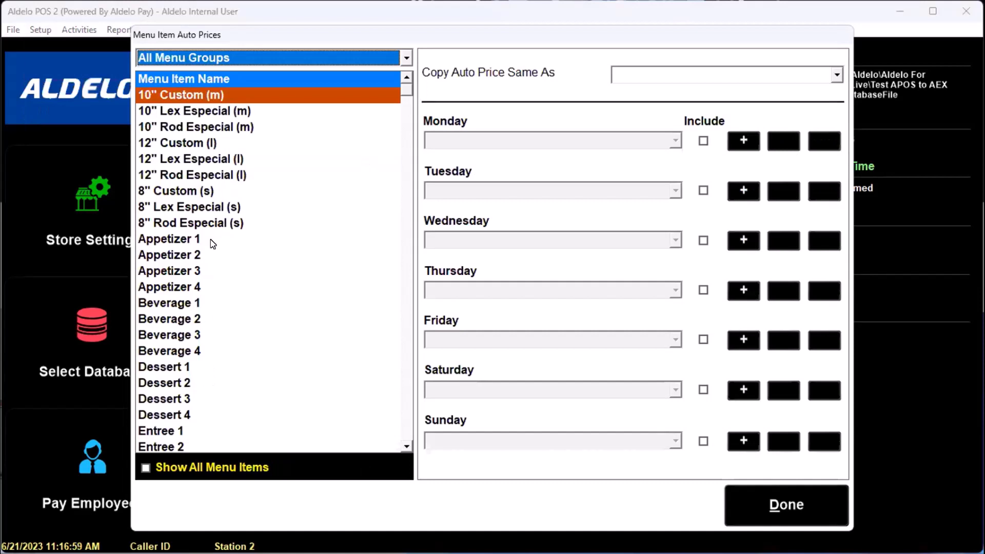
# Review auto prices for Appetizer 1–2 and Beverage 1, 2 and 4, then close the window
pyautogui.click(211, 240)
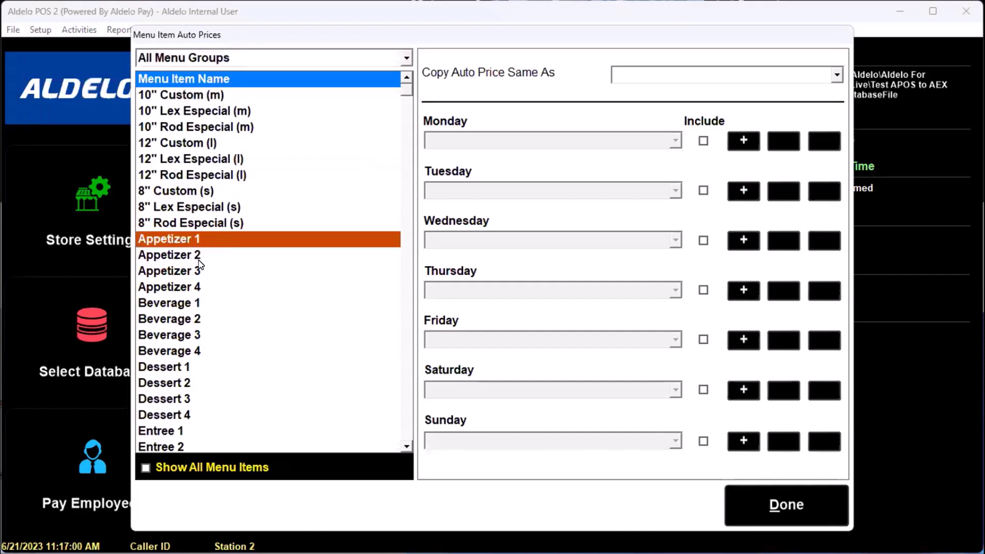
pyautogui.click(201, 263)
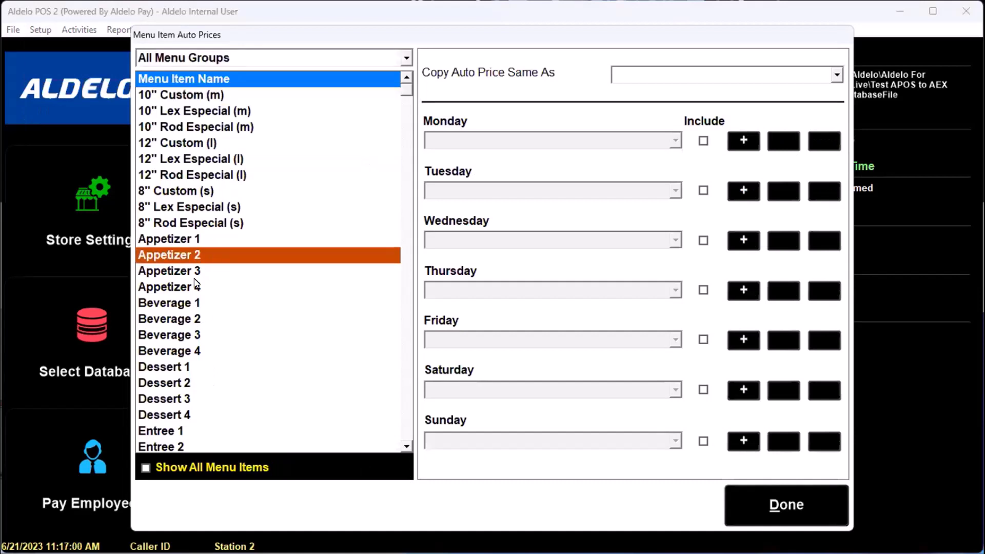
pyautogui.click(201, 305)
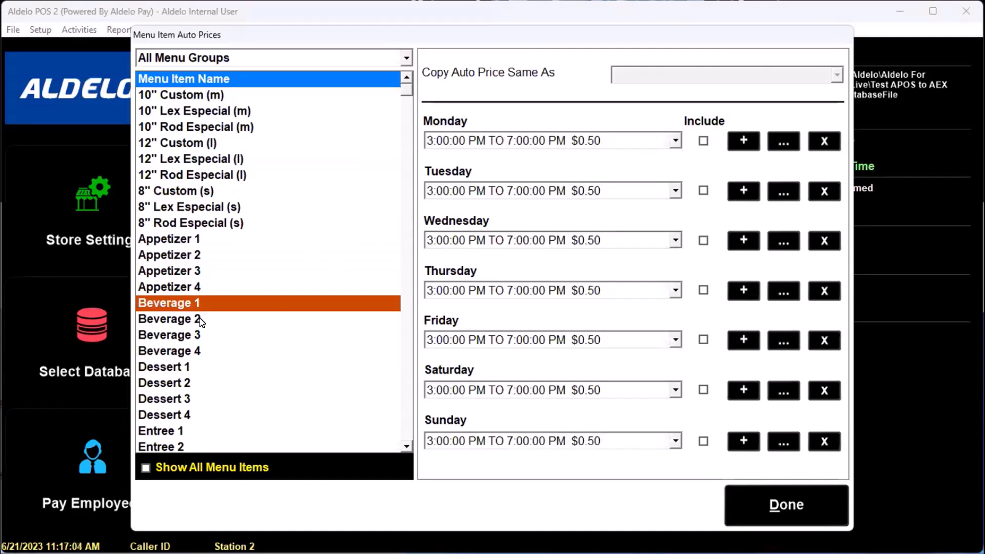
pyautogui.click(201, 320)
pyautogui.click(208, 353)
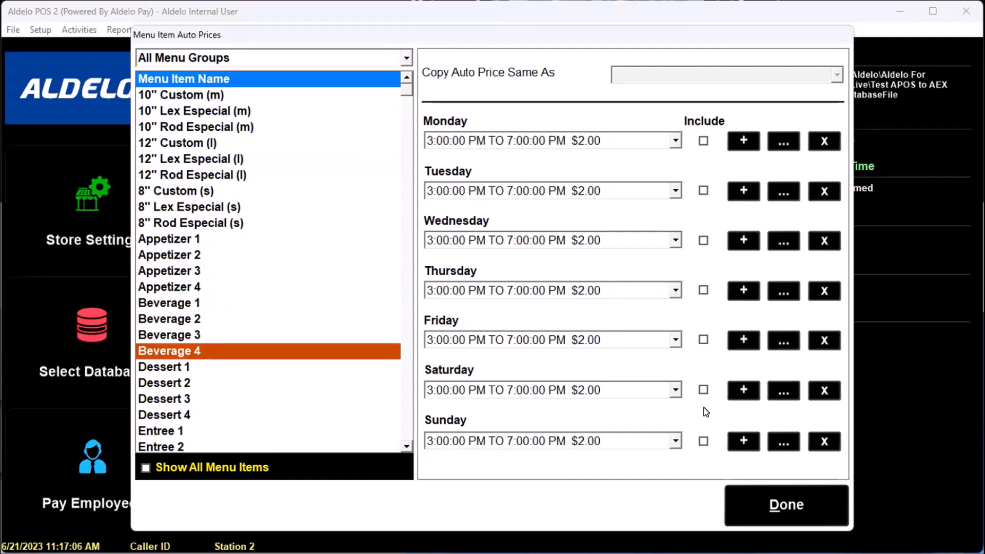
pyautogui.click(774, 494)
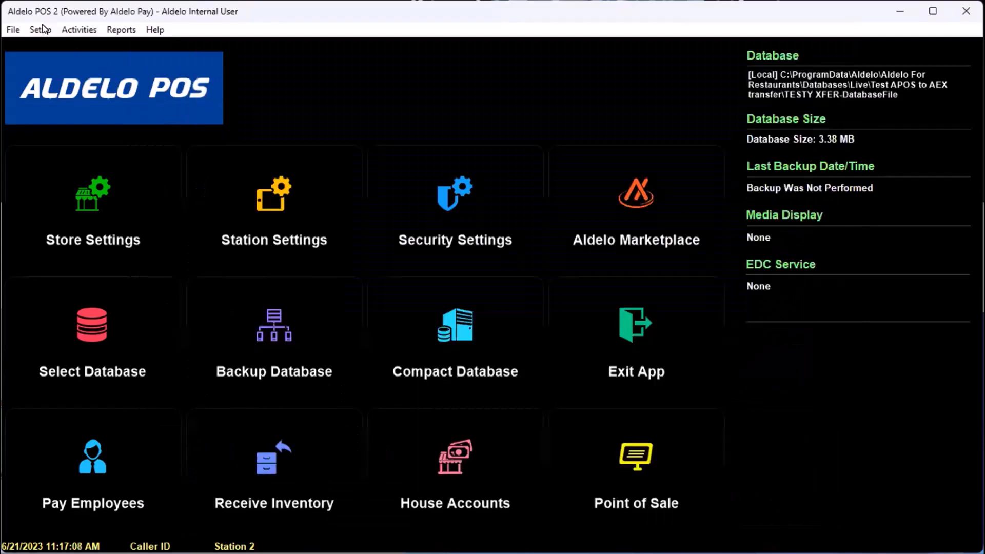
pyautogui.click(42, 29)
# Open the Menu Items editor, discard a started new item, and close the list unchanged
pyautogui.moveTo(76, 99)
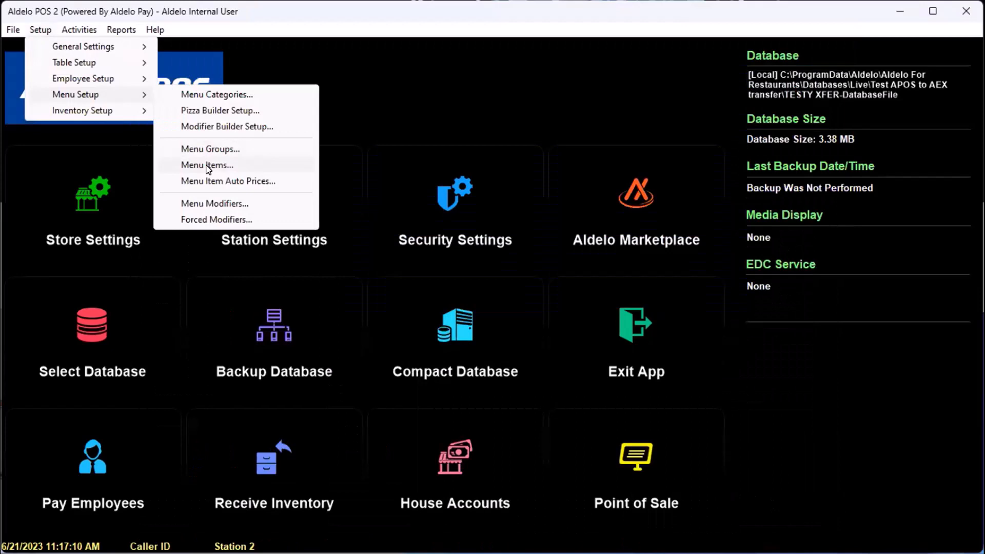
pyautogui.click(208, 165)
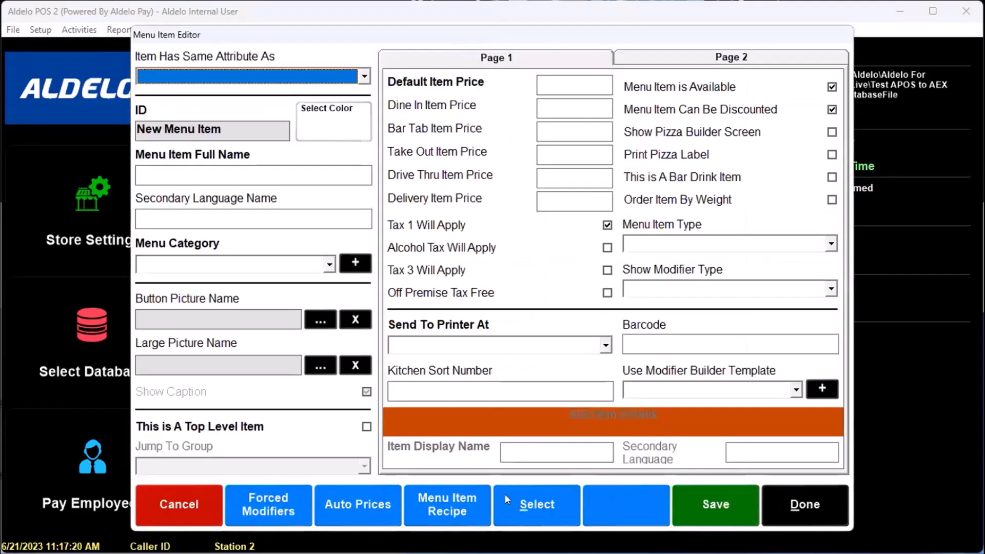
pyautogui.click(538, 507)
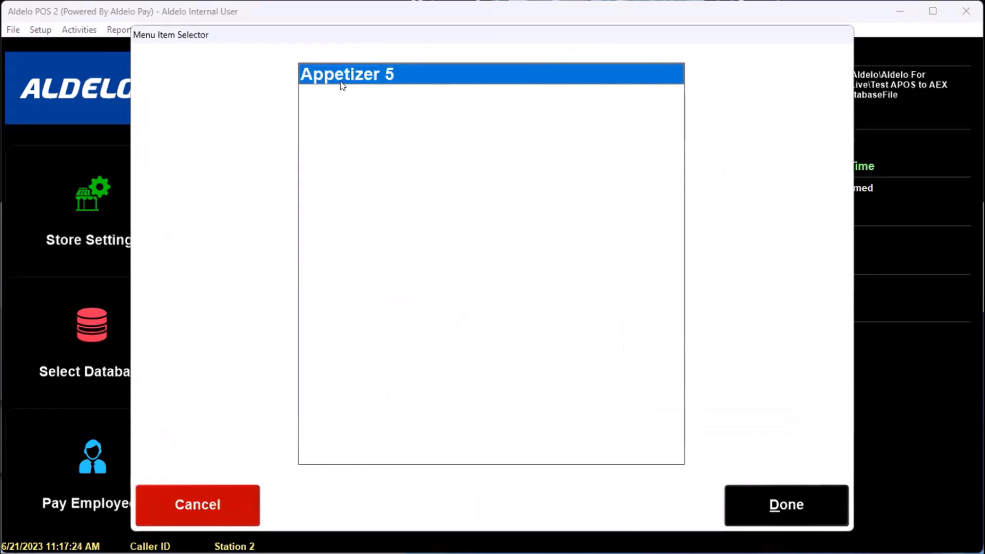
pyautogui.click(204, 503)
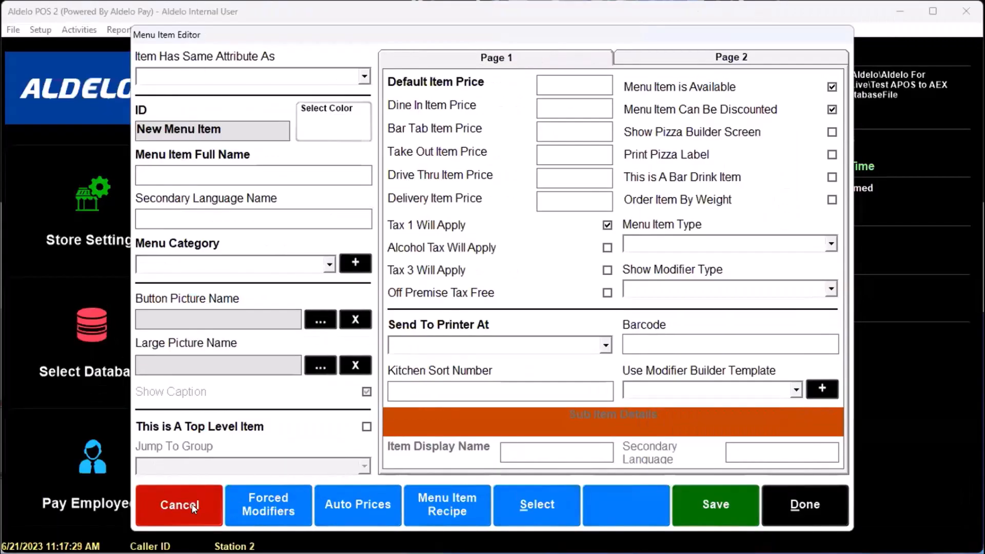
pyautogui.click(194, 508)
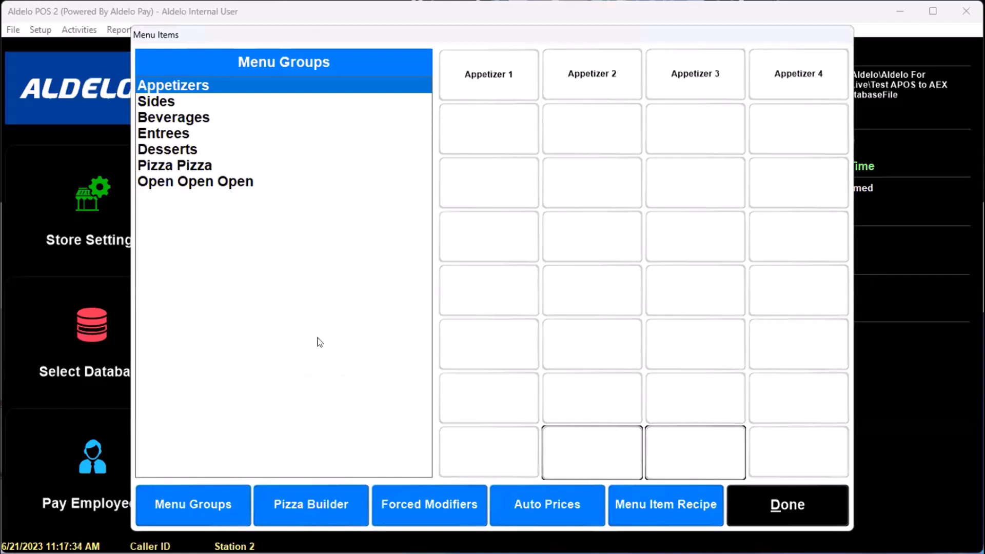
pyautogui.click(808, 506)
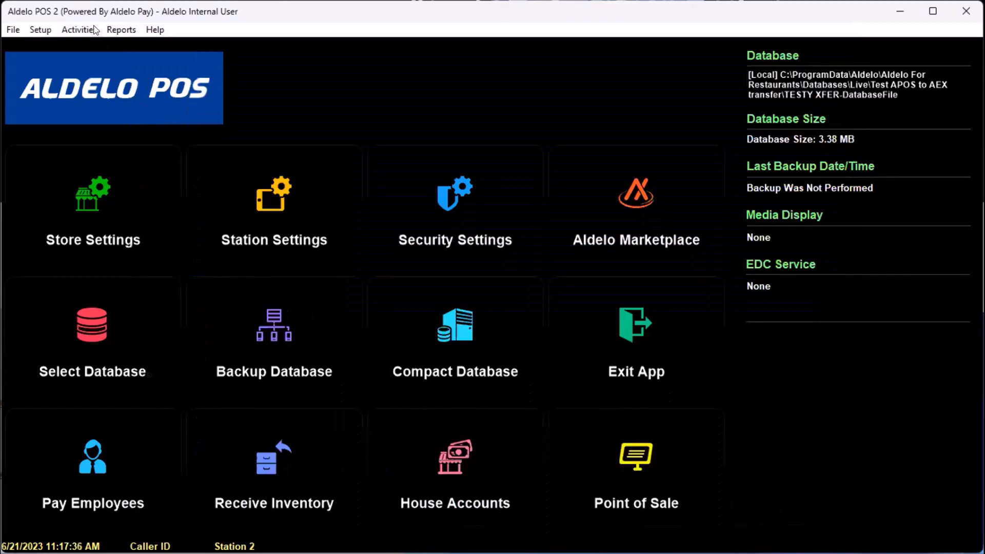
pyautogui.click(94, 30)
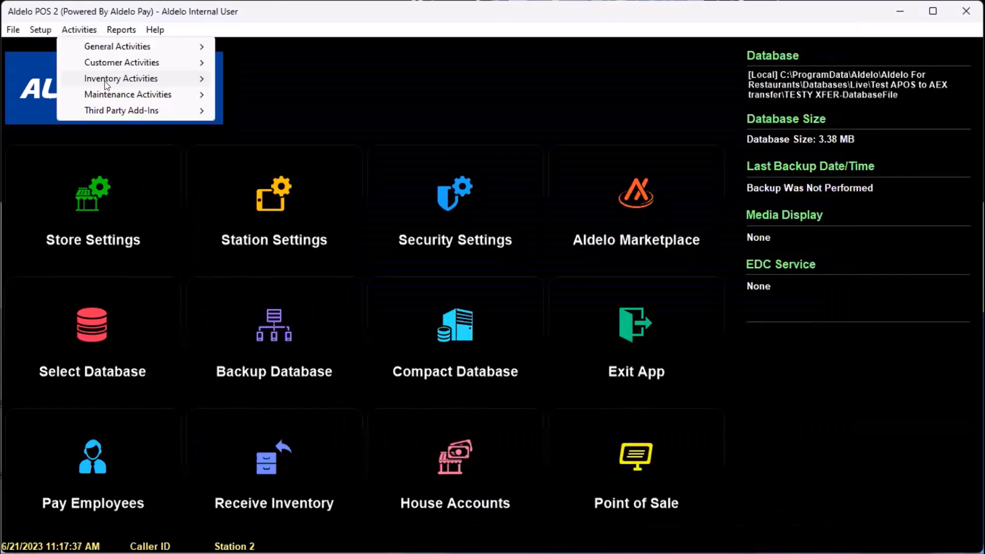
pyautogui.moveTo(105, 83)
pyautogui.moveTo(92, 46)
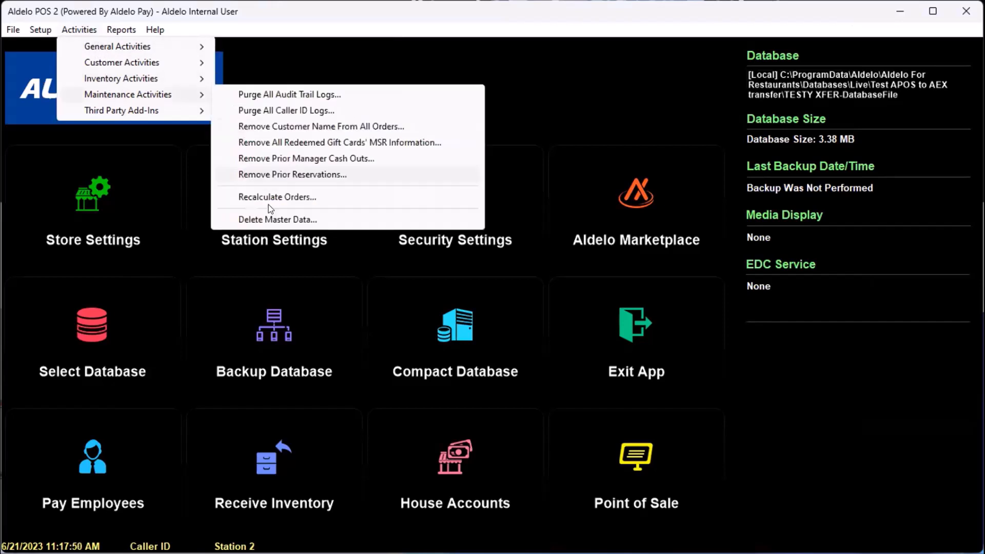
pyautogui.click(264, 216)
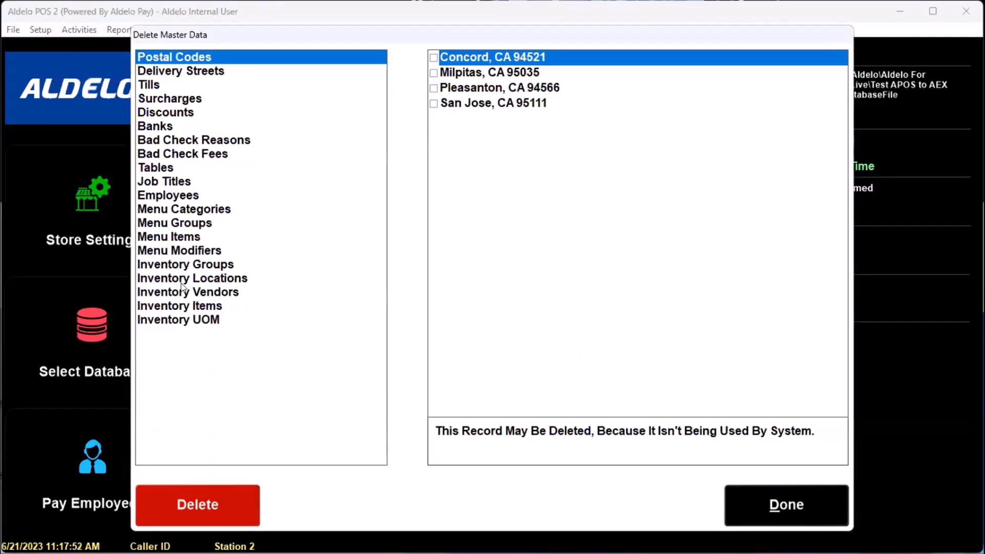
pyautogui.click(181, 267)
pyautogui.click(182, 256)
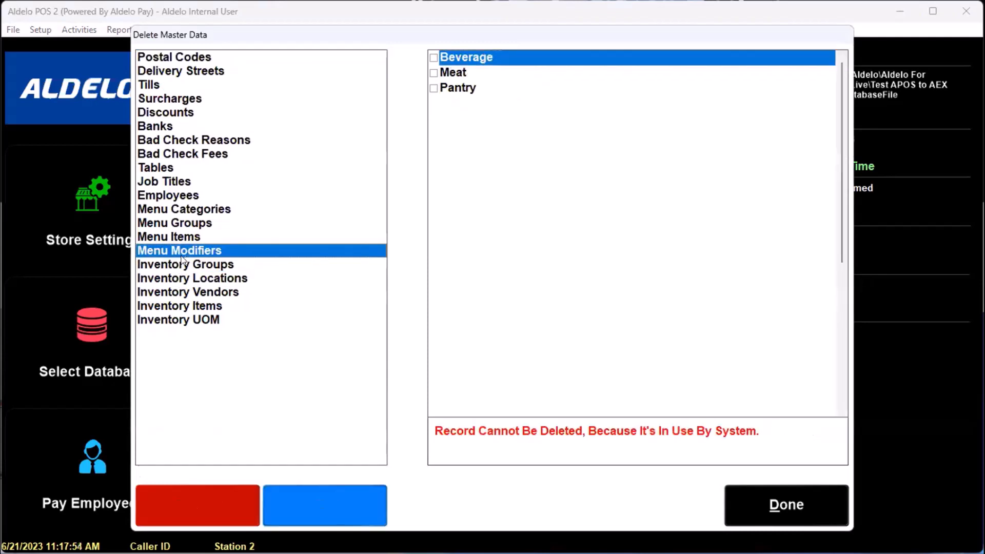
pyautogui.scroll(-6, 830, 261)
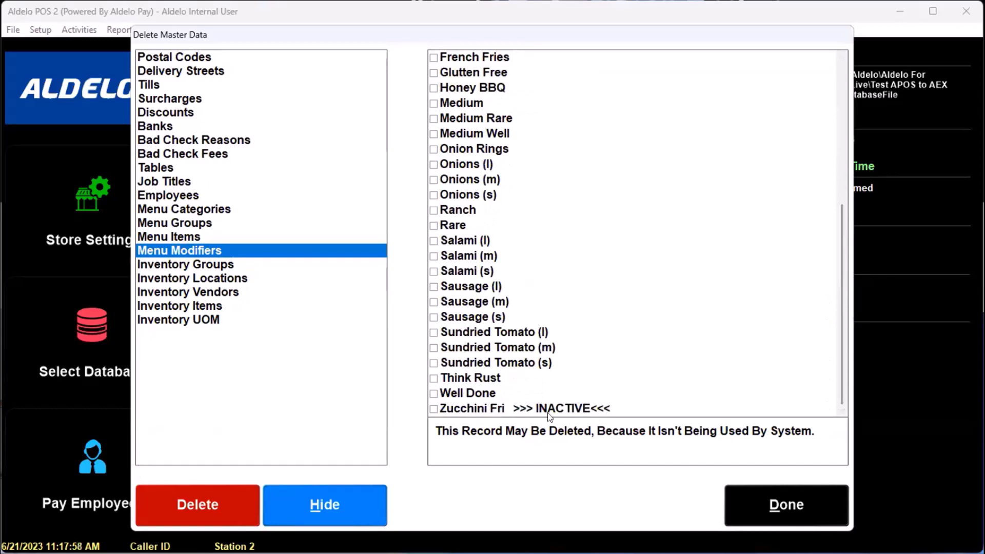
pyautogui.click(789, 498)
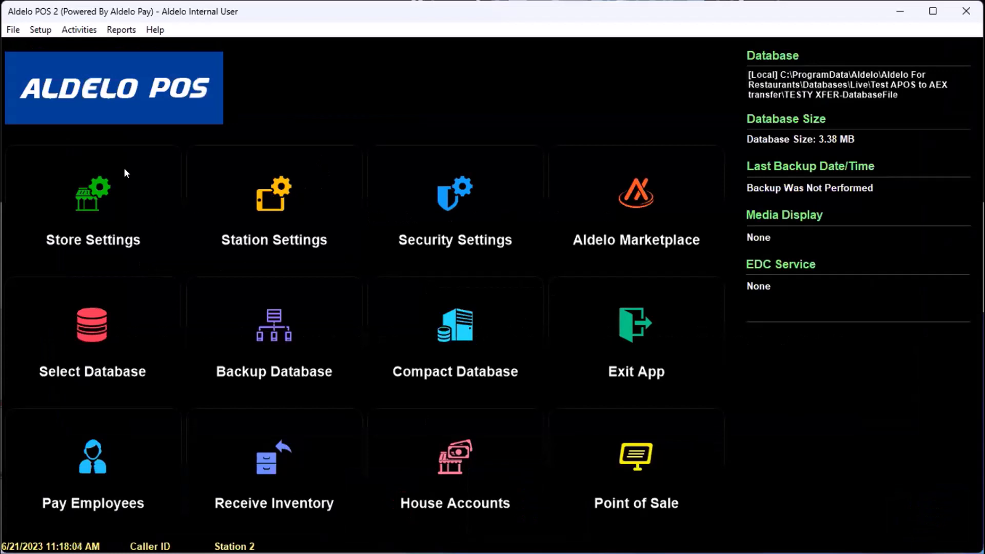
# Open and close the Menu Items list, then open Employee Files listing four employees
pyautogui.click(41, 31)
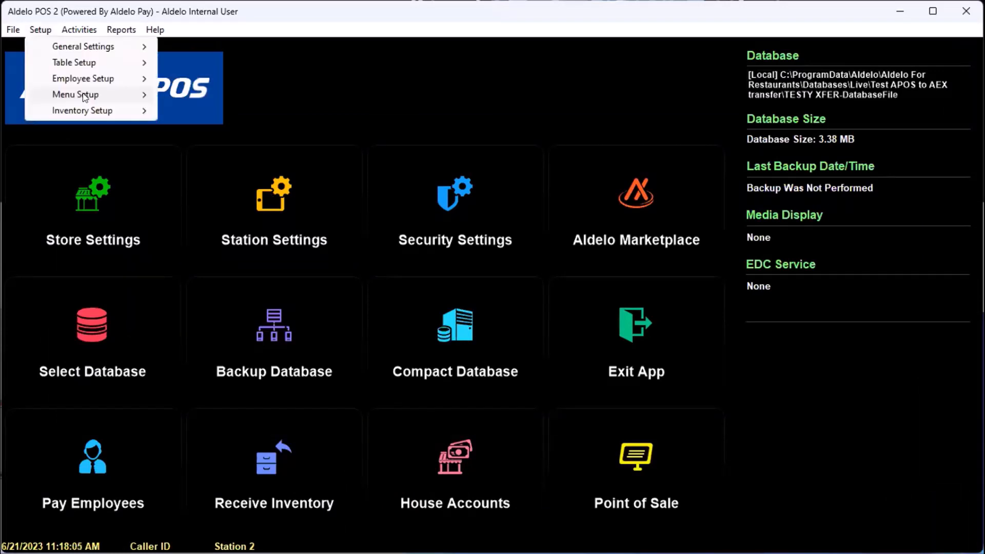
pyautogui.moveTo(82, 95)
pyautogui.click(213, 169)
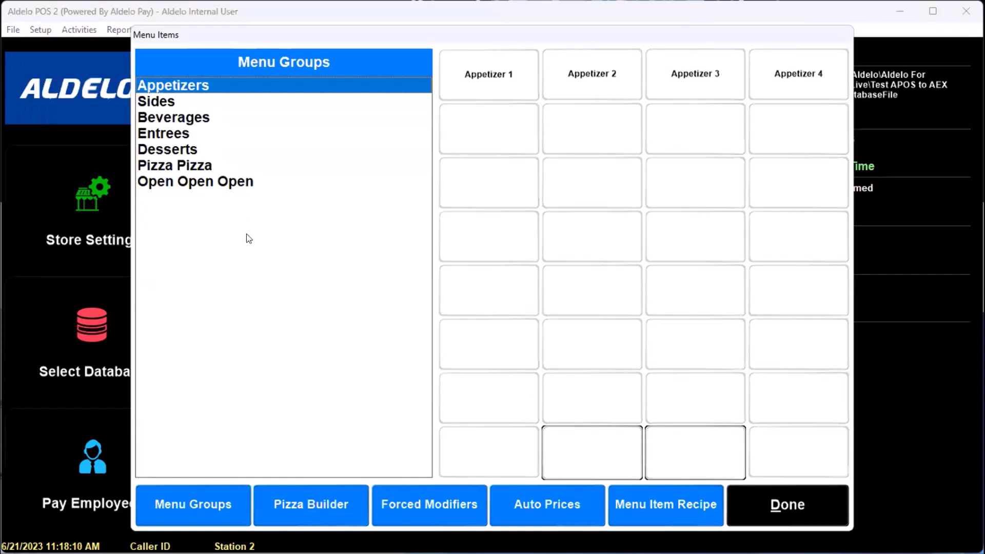
pyautogui.click(793, 507)
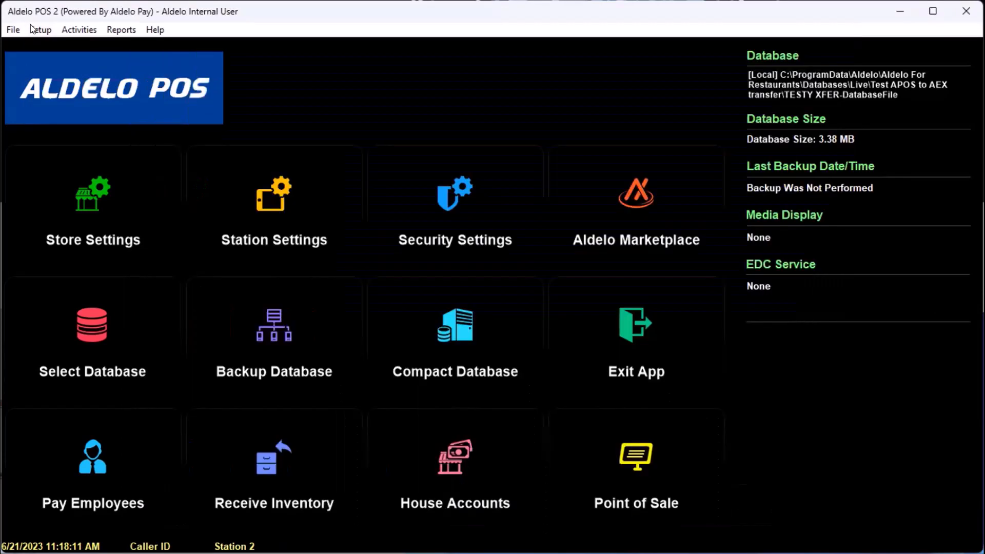
pyautogui.click(37, 30)
pyautogui.click(217, 100)
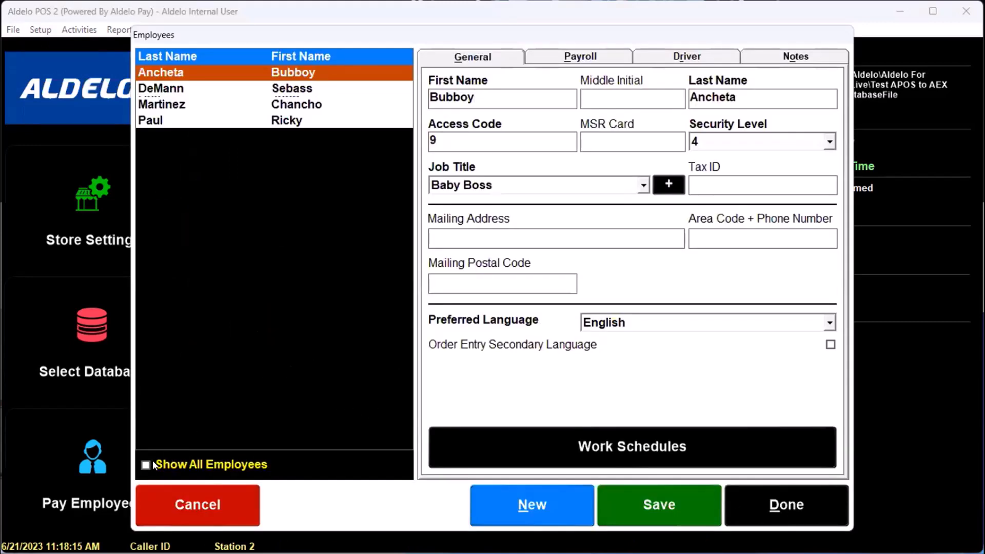
# Check Show All Employees to include the inactive employee, save, and close Employee Files
pyautogui.click(146, 465)
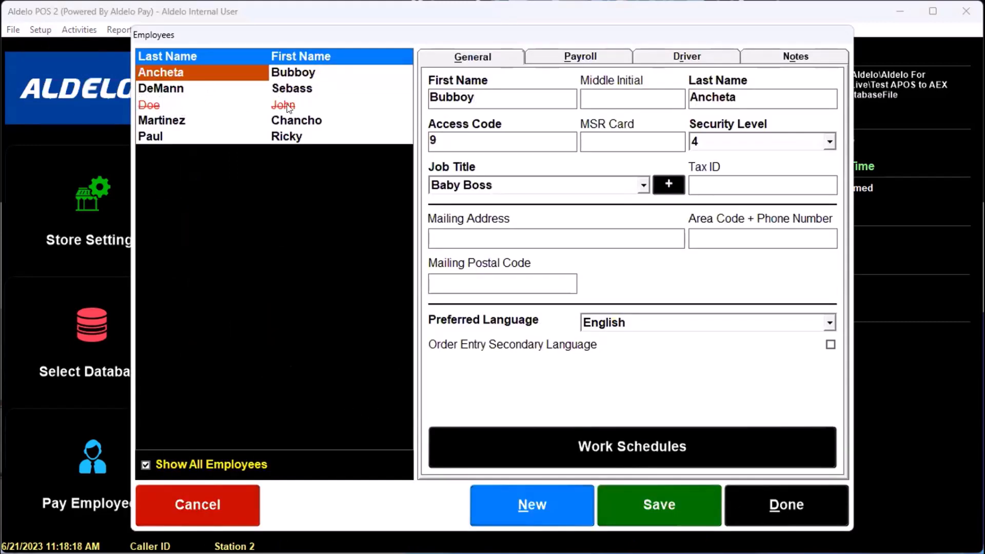
pyautogui.click(170, 465)
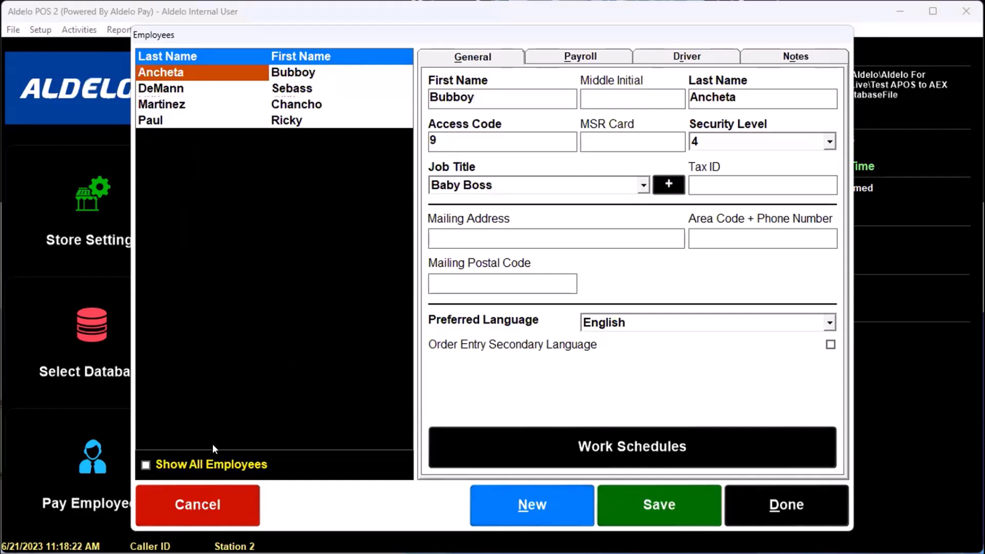
pyautogui.click(180, 469)
pyautogui.click(180, 468)
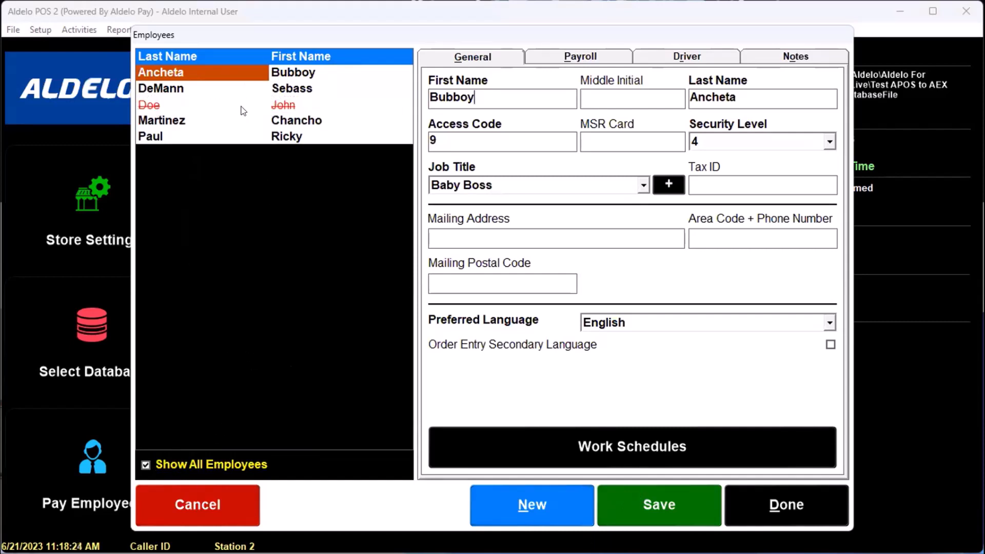
pyautogui.click(701, 506)
pyautogui.click(794, 508)
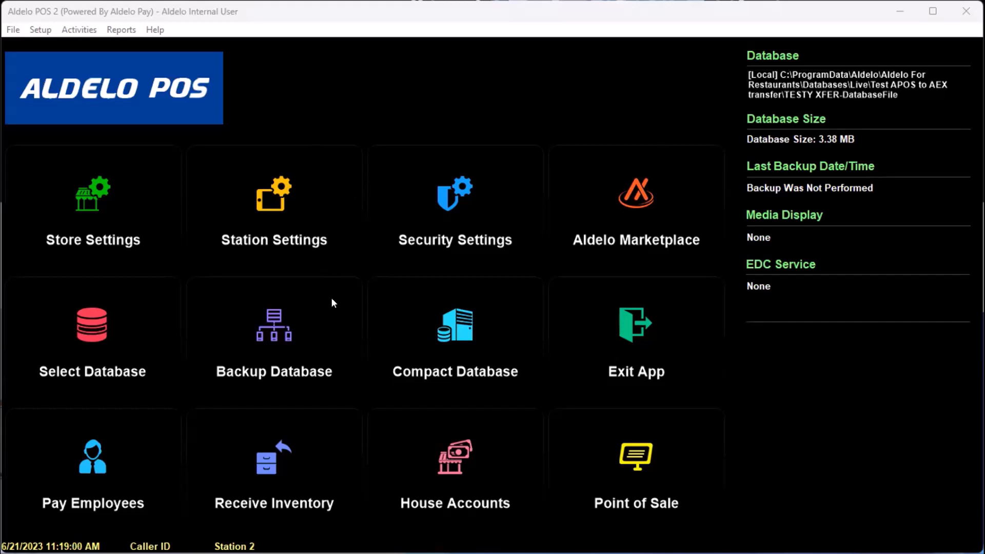
pyautogui.click(41, 31)
pyautogui.moveTo(77, 77)
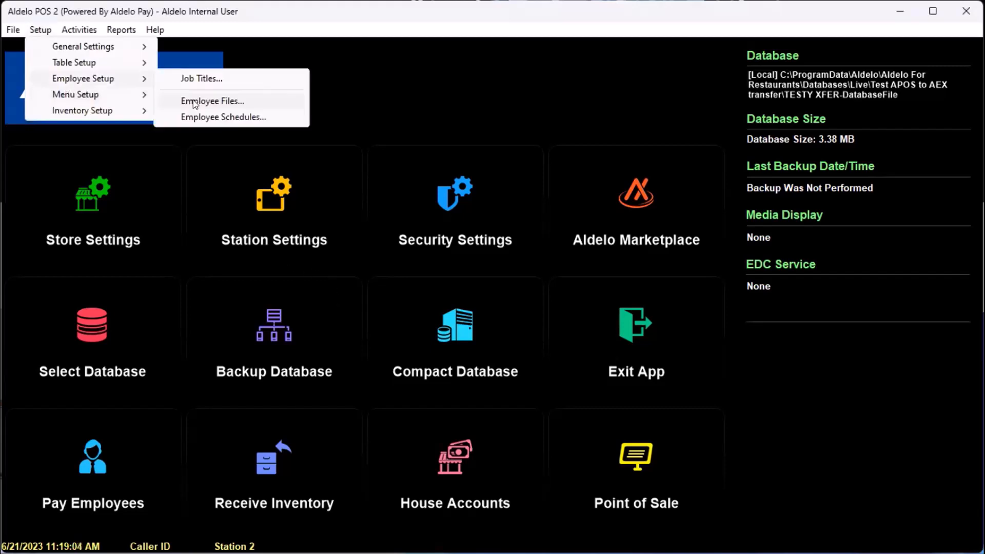
pyautogui.click(194, 101)
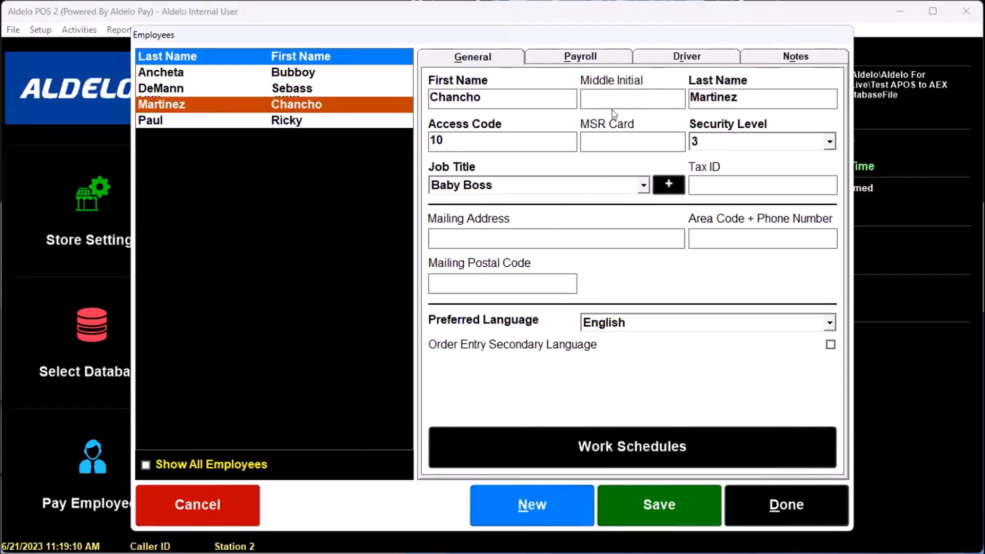
pyautogui.click(190, 506)
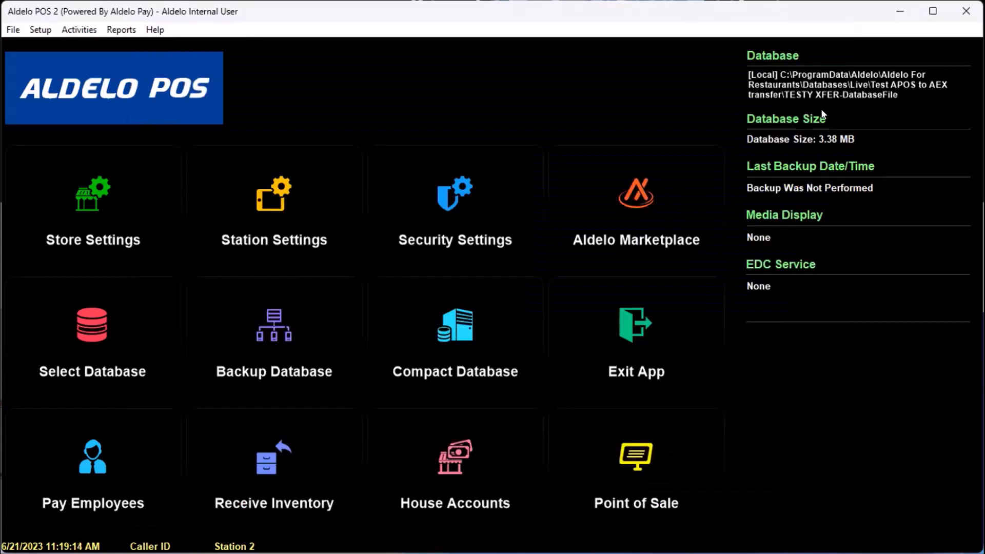
pyautogui.click(271, 209)
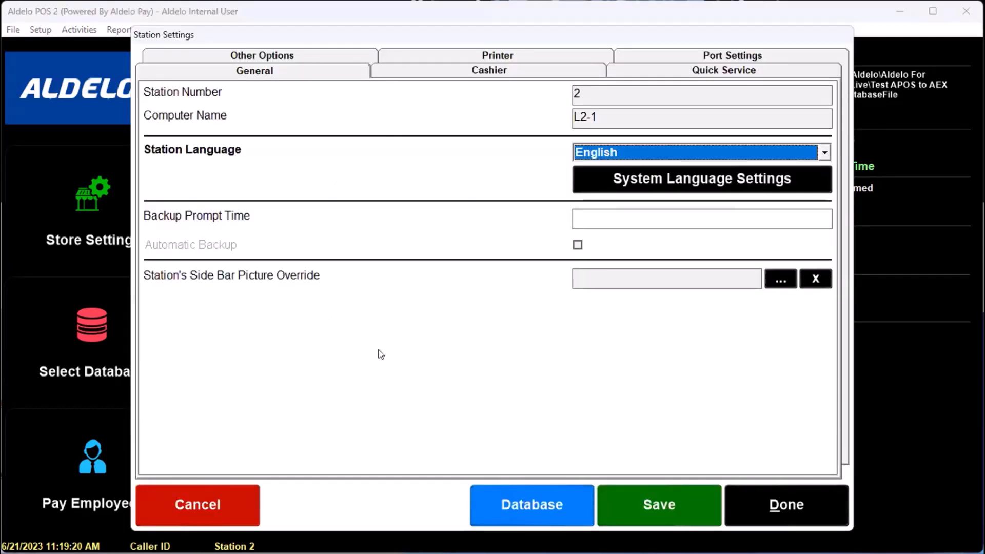
pyautogui.click(221, 507)
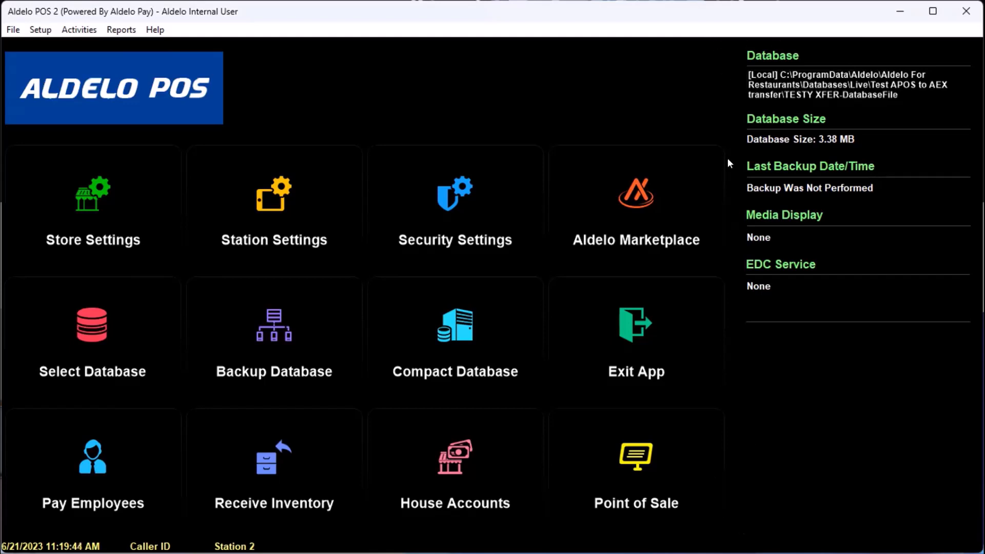
pyautogui.click(94, 312)
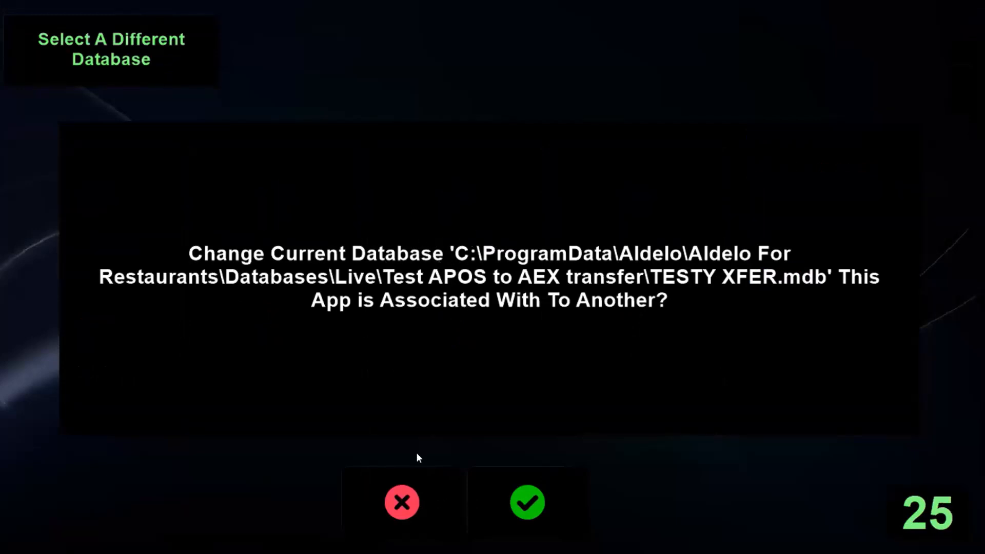
pyautogui.click(405, 497)
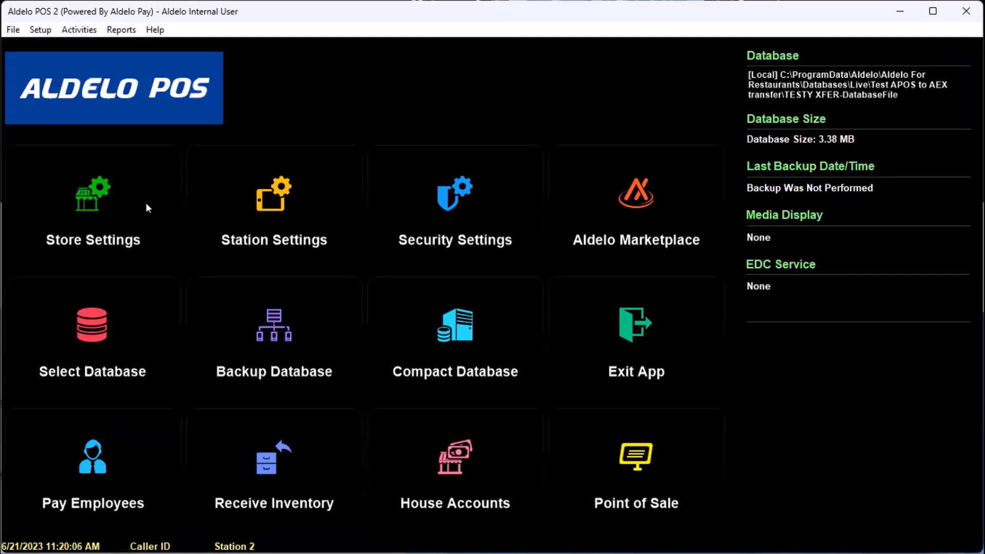
# Open Menu Items, look through the Beverages and Sides groups, then select Appetizers
pyautogui.click(37, 31)
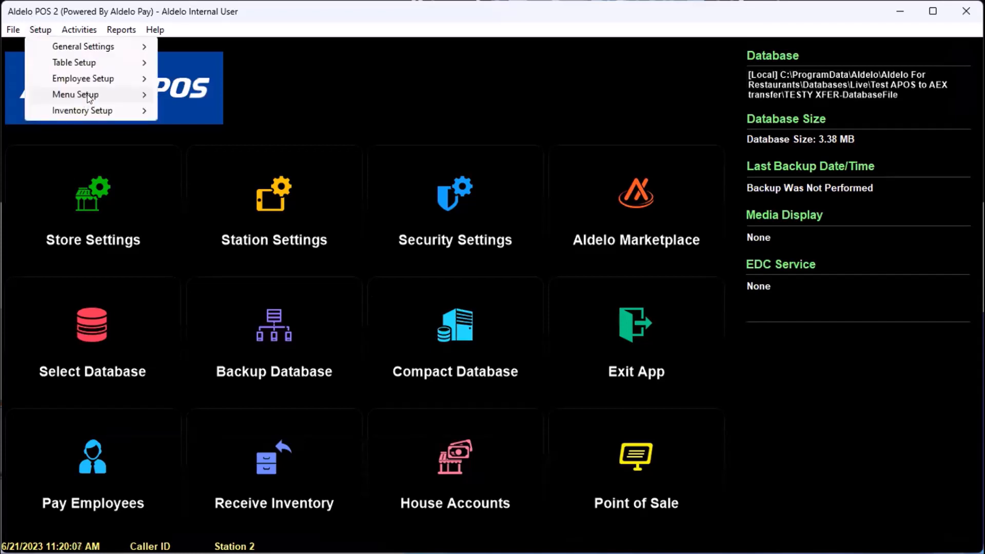
pyautogui.moveTo(90, 98)
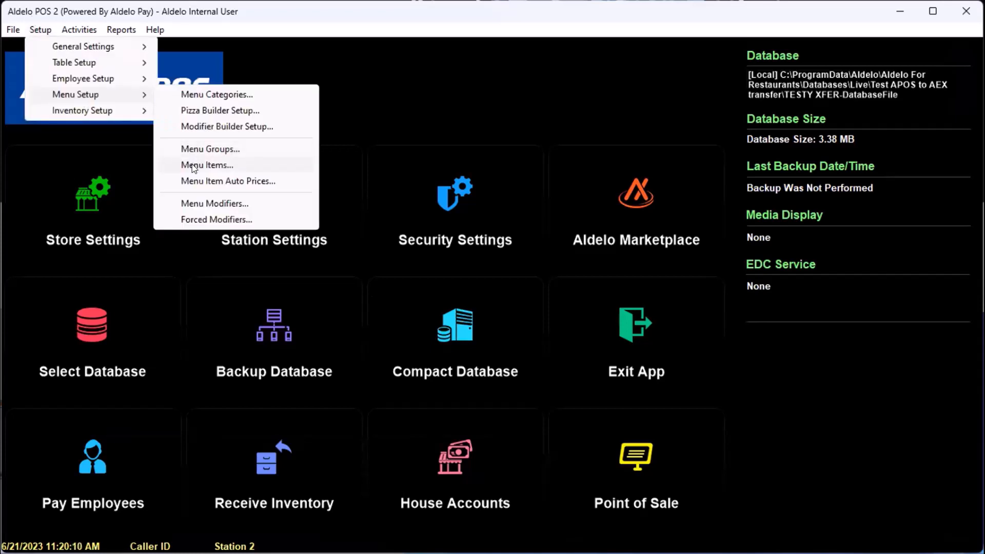
pyautogui.click(194, 166)
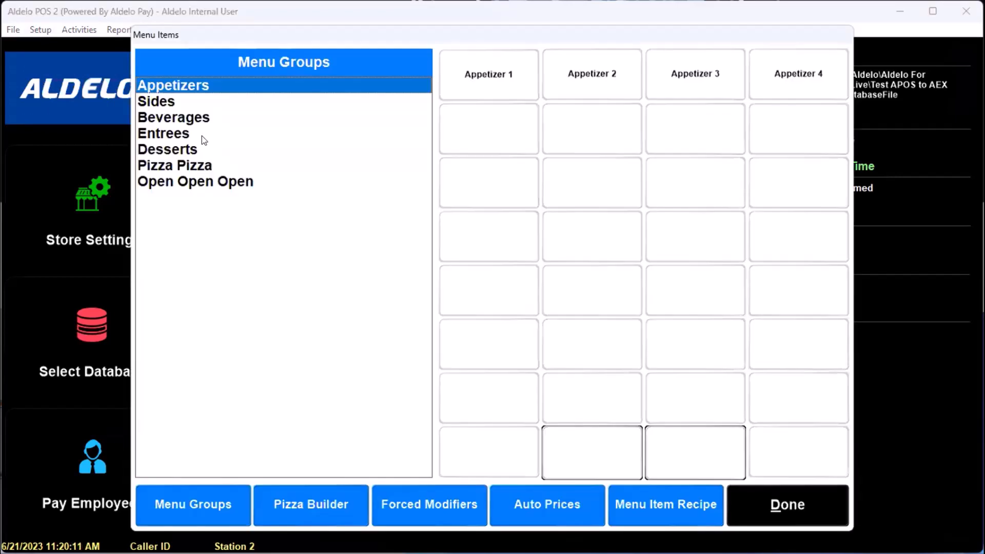
pyautogui.click(202, 111)
pyautogui.click(203, 105)
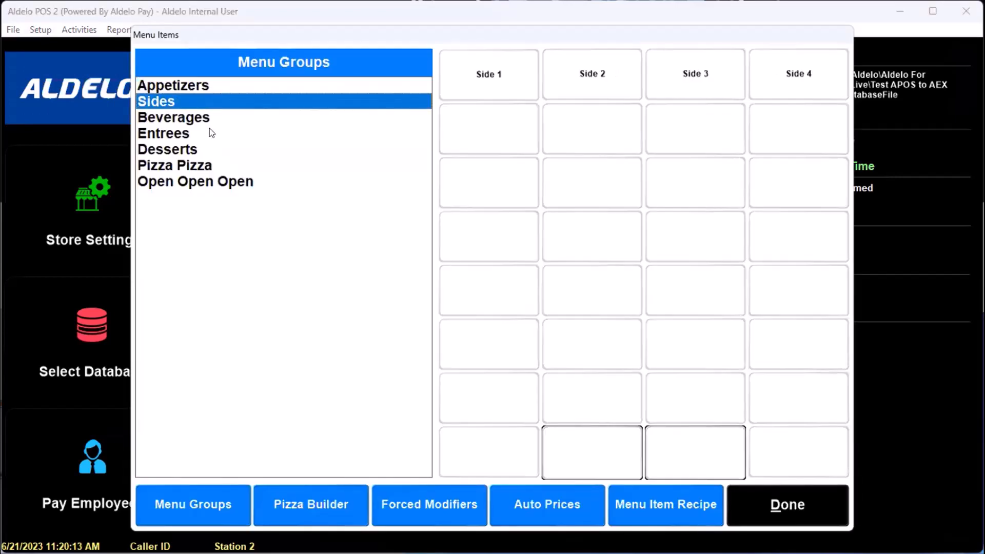
pyautogui.click(212, 121)
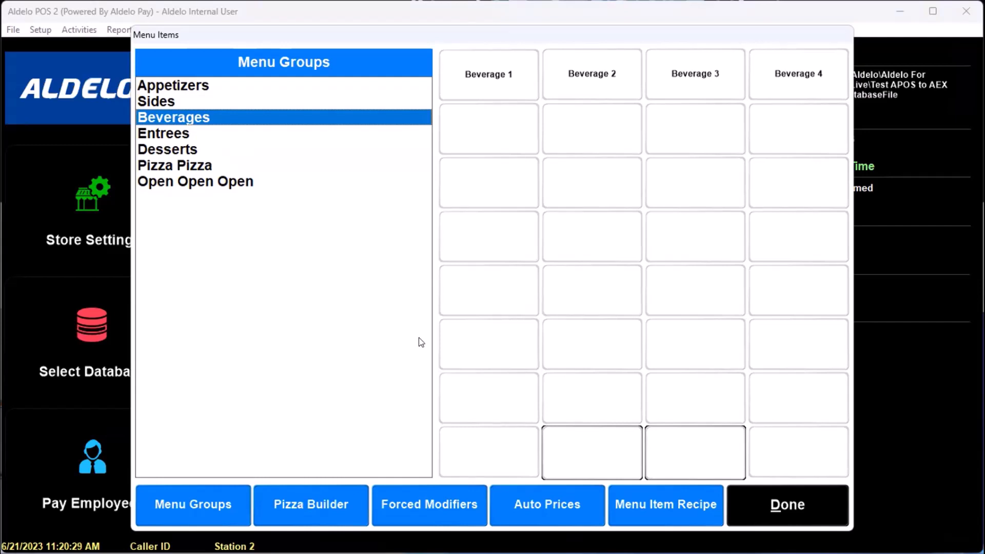
pyautogui.click(230, 83)
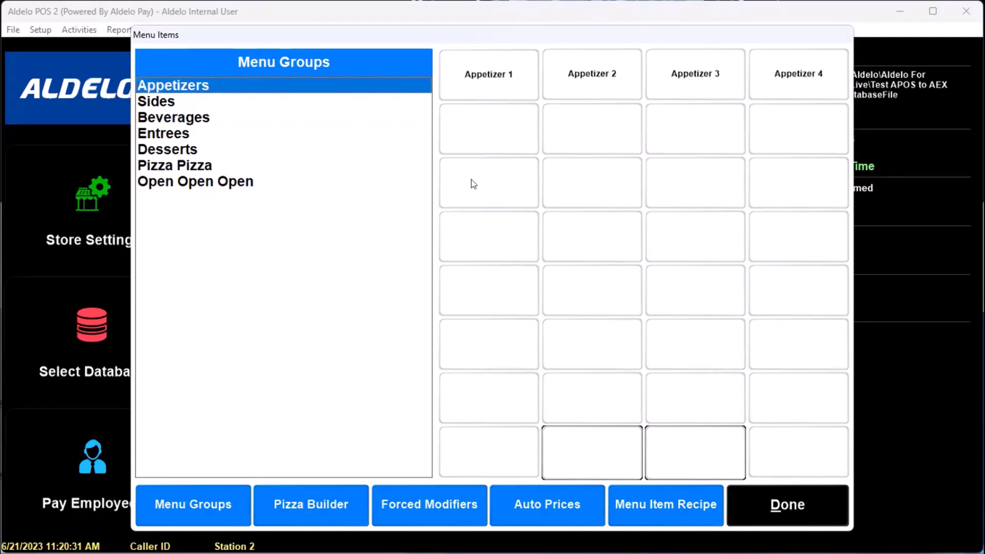
# Create a 'Top Level' item in category Beverage, marked as a top-level item, and save it
pyautogui.click(493, 127)
pyautogui.write('T')
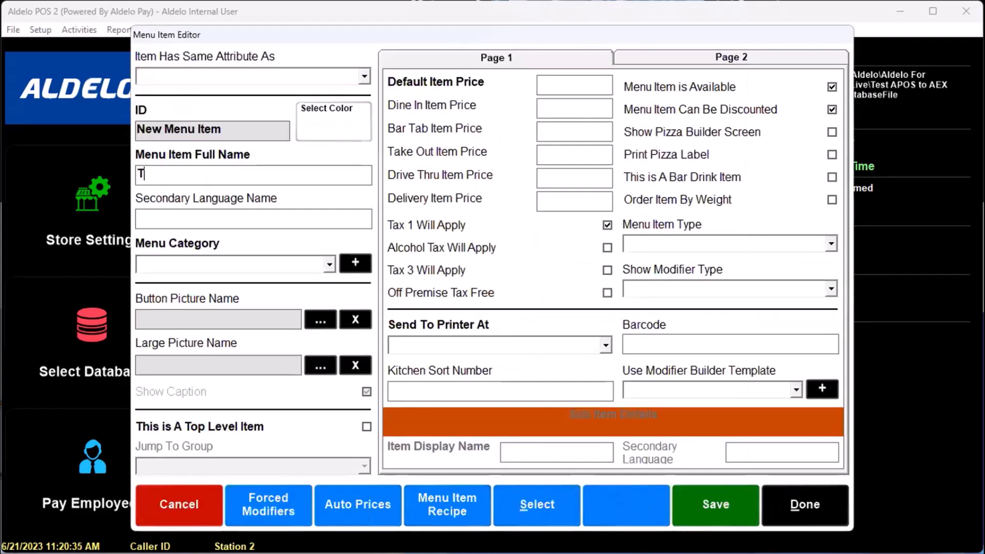
pyautogui.write('op Level')
pyautogui.click(281, 261)
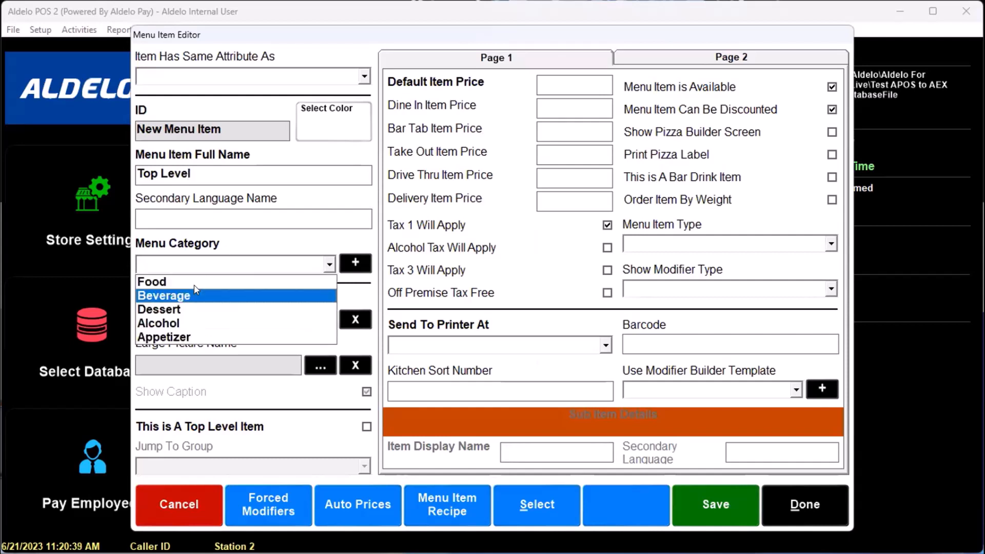
pyautogui.click(191, 302)
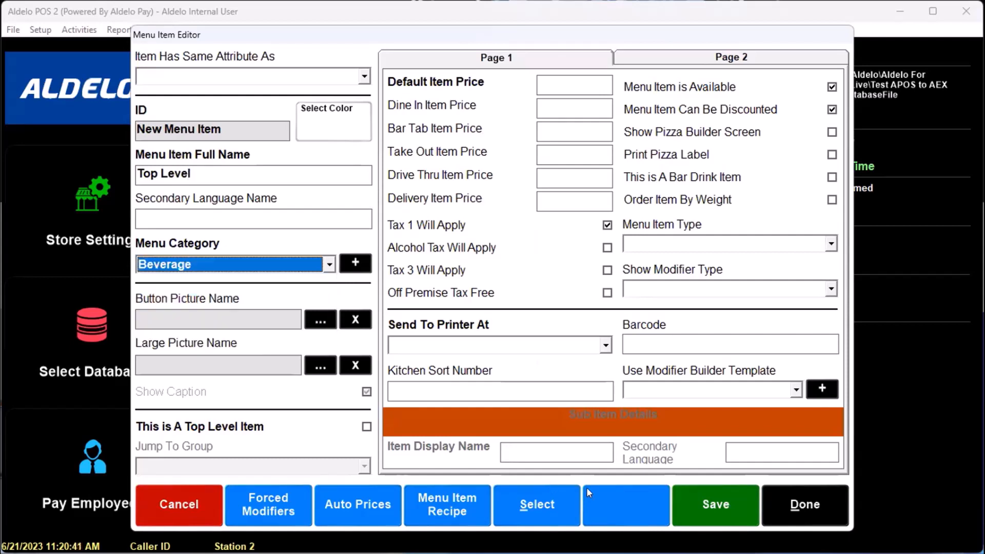
pyautogui.click(368, 427)
pyautogui.click(728, 504)
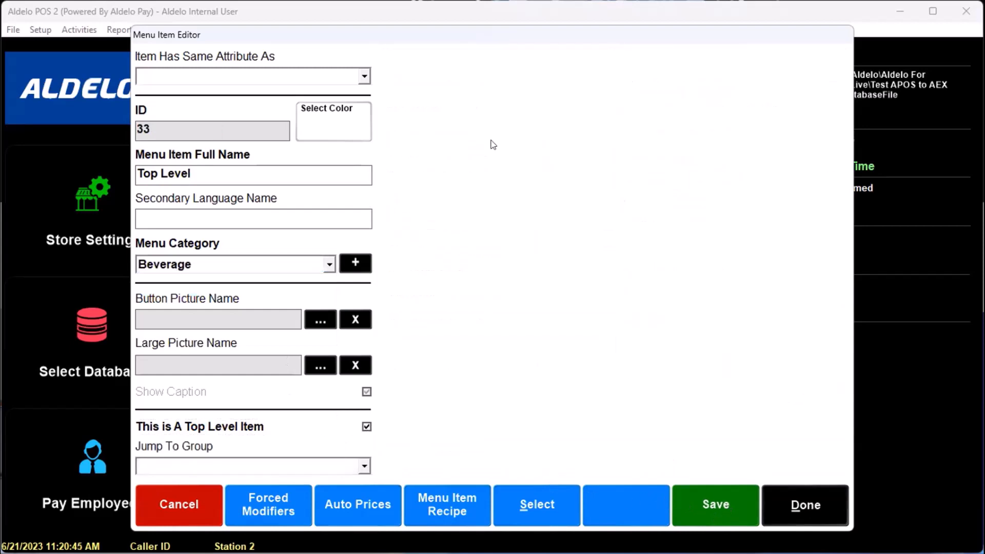
pyautogui.click(809, 505)
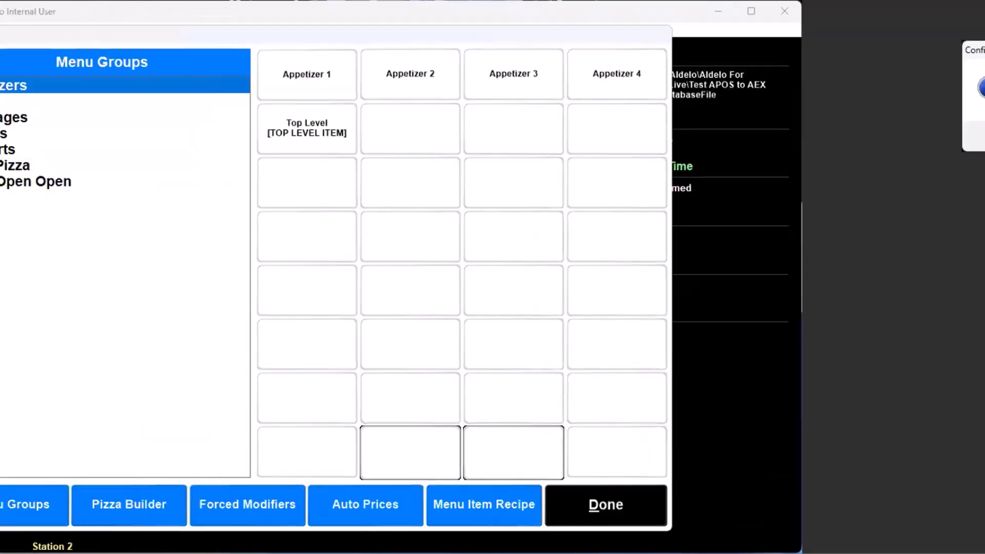
# Add sub item 'Test1' copying Appetizer 1's attributes and save it
pyautogui.press('Return')
pyautogui.click(202, 504)
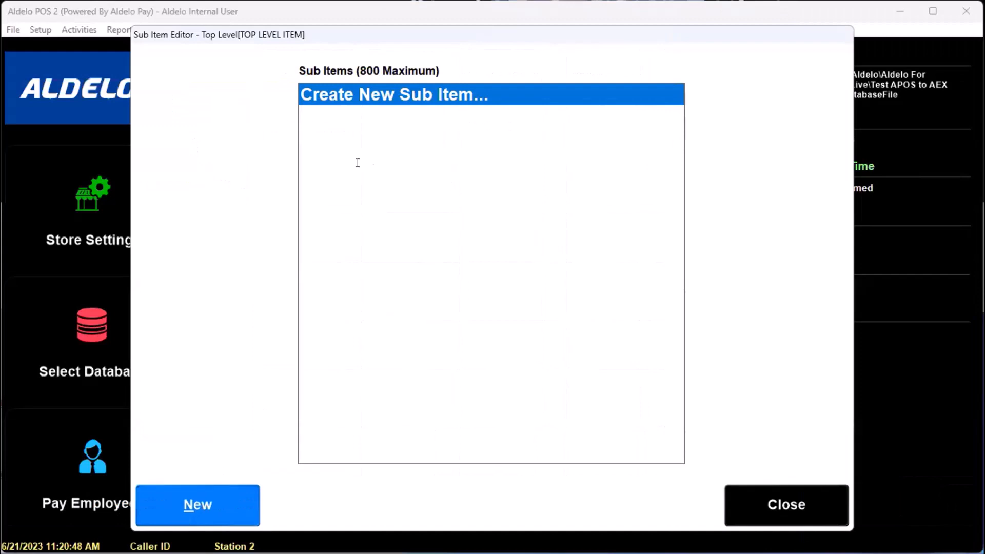
pyautogui.write('Test')
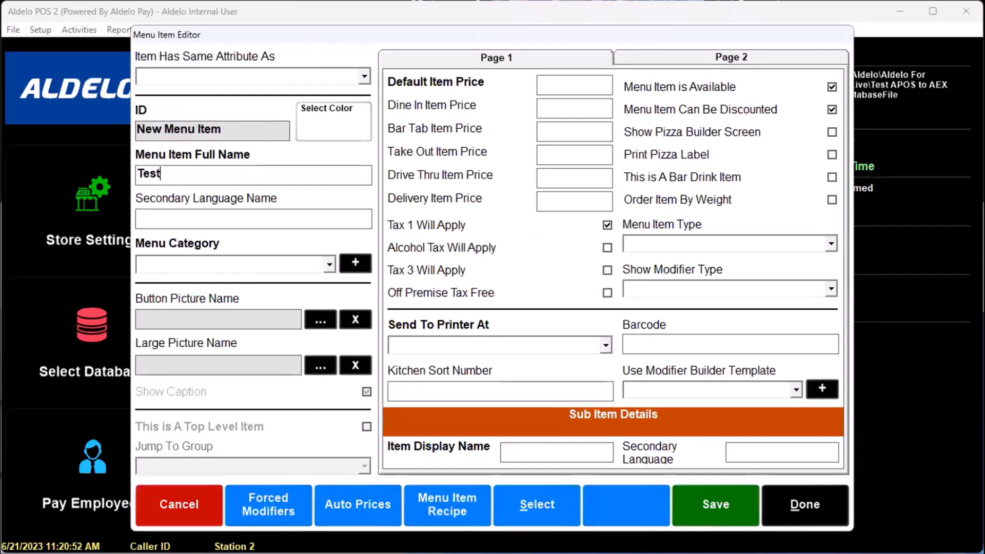
pyautogui.write('1')
pyautogui.click(701, 506)
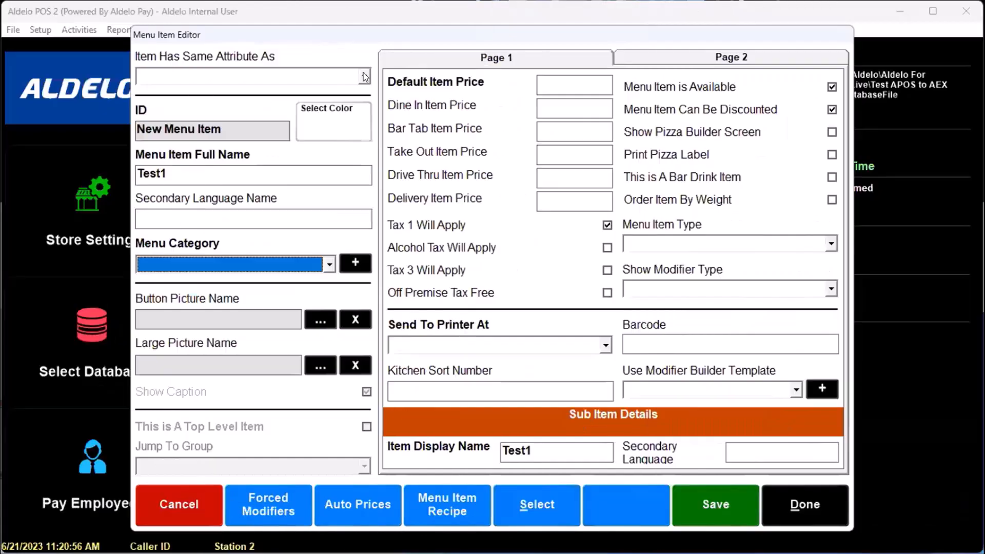
pyautogui.click(364, 76)
pyautogui.click(164, 90)
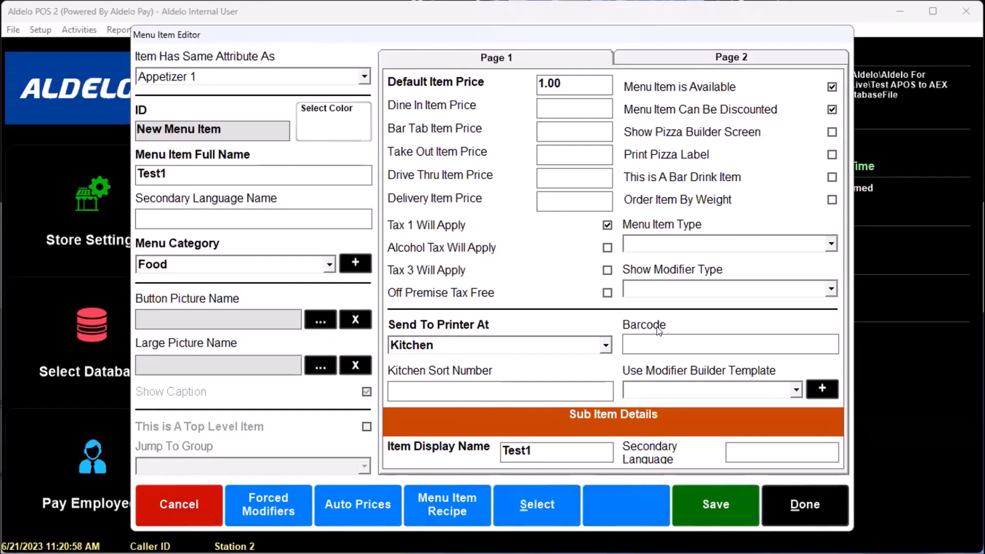
pyautogui.click(721, 505)
pyautogui.click(690, 500)
pyautogui.click(765, 495)
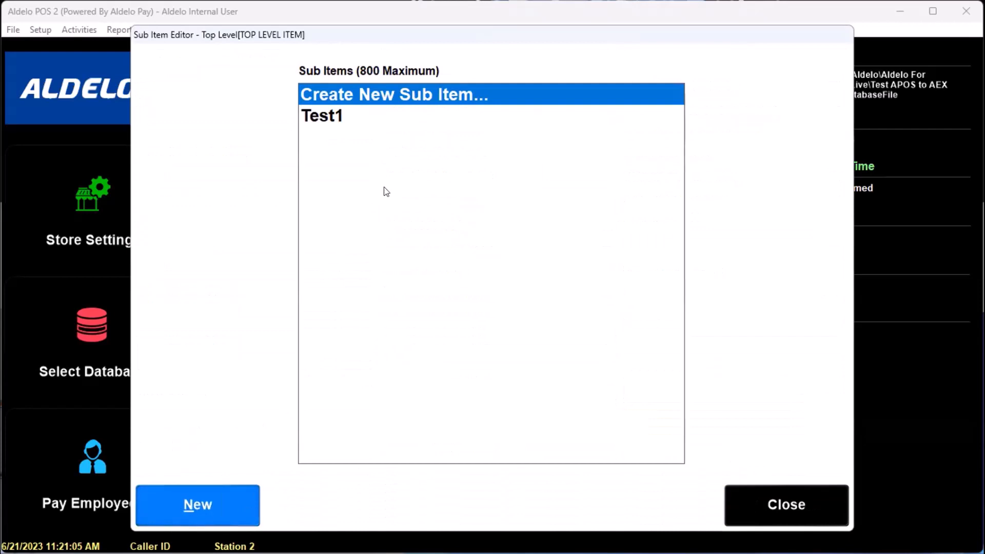
# Add sub item 'Test2' based on Appetizer 1, save it, and close the sub item list
pyautogui.click(311, 88)
pyautogui.click(312, 79)
pyautogui.press('Return')
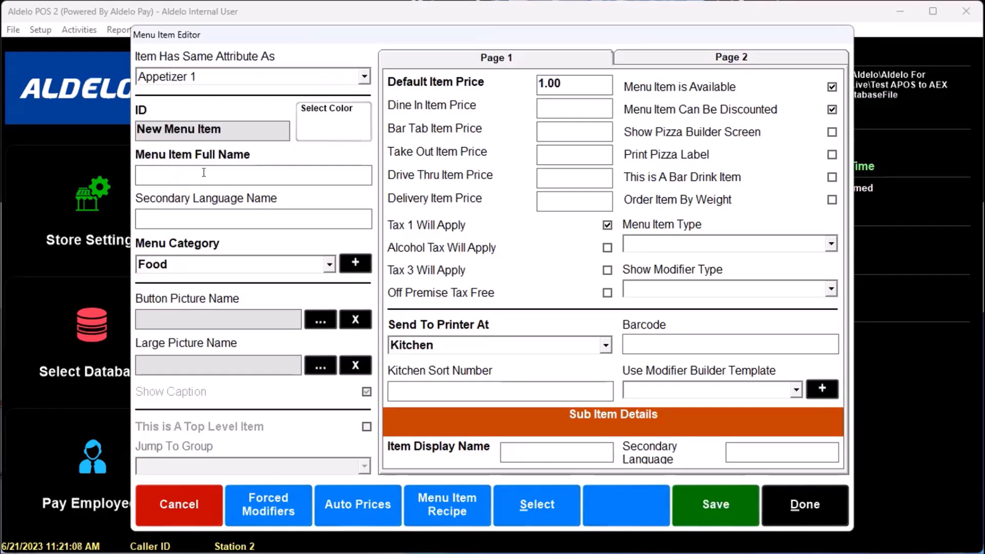
pyautogui.write('Test2')
pyautogui.click(716, 505)
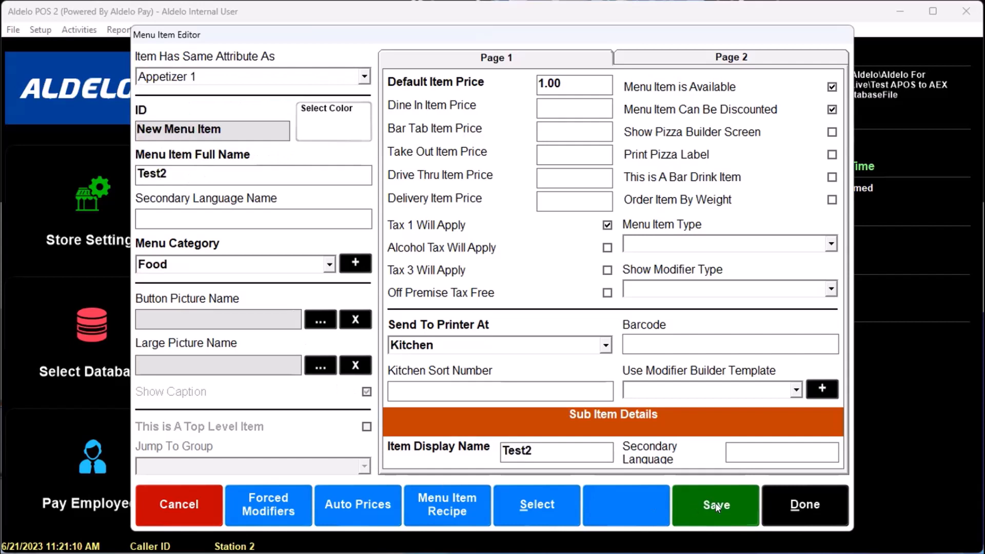
pyautogui.click(827, 501)
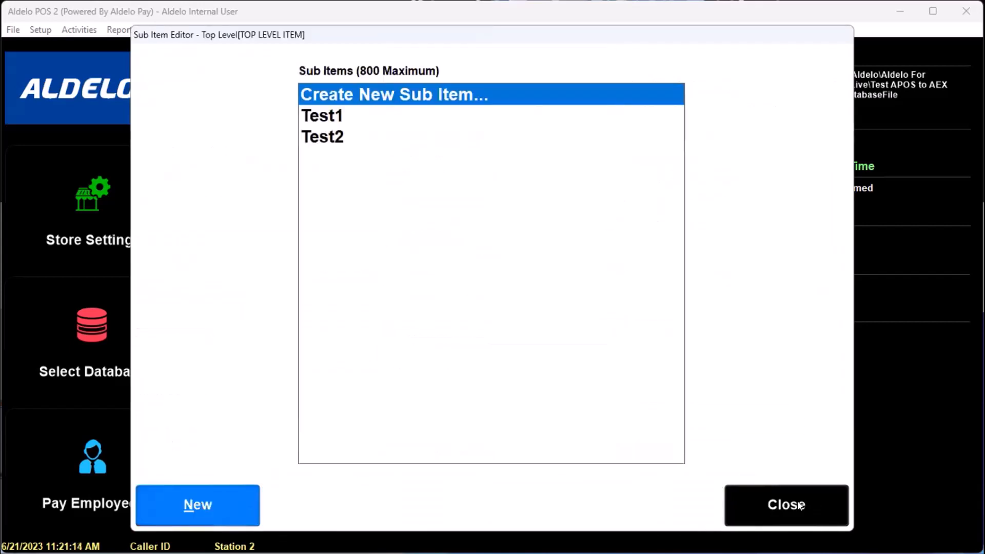
pyautogui.click(801, 505)
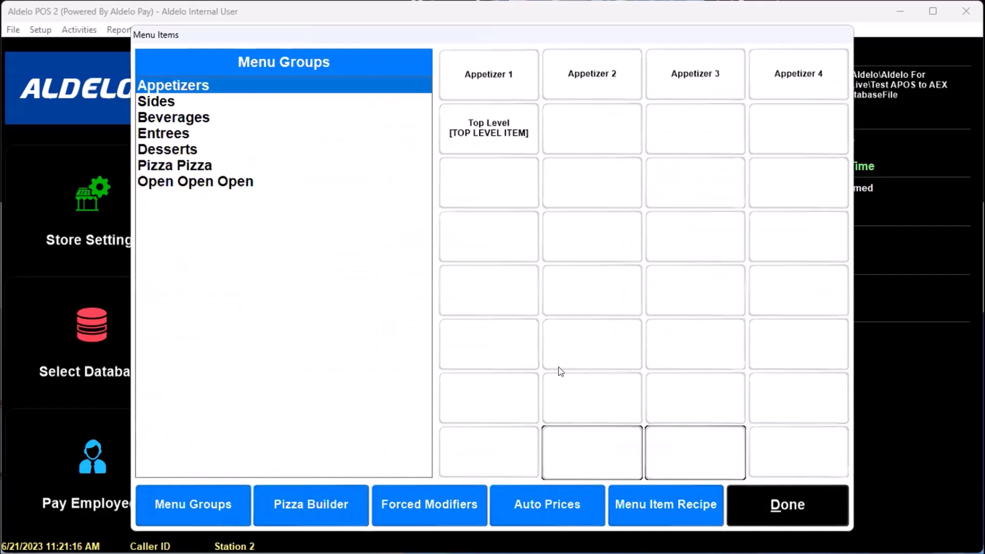
# Close Menu Items, compact the database, and request to exit the app
pyautogui.click(775, 507)
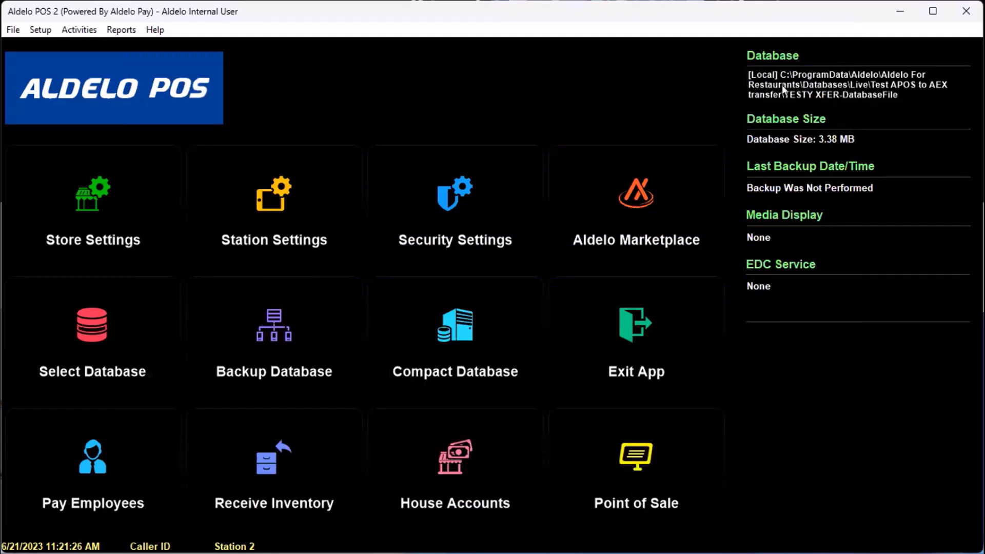
pyautogui.click(461, 326)
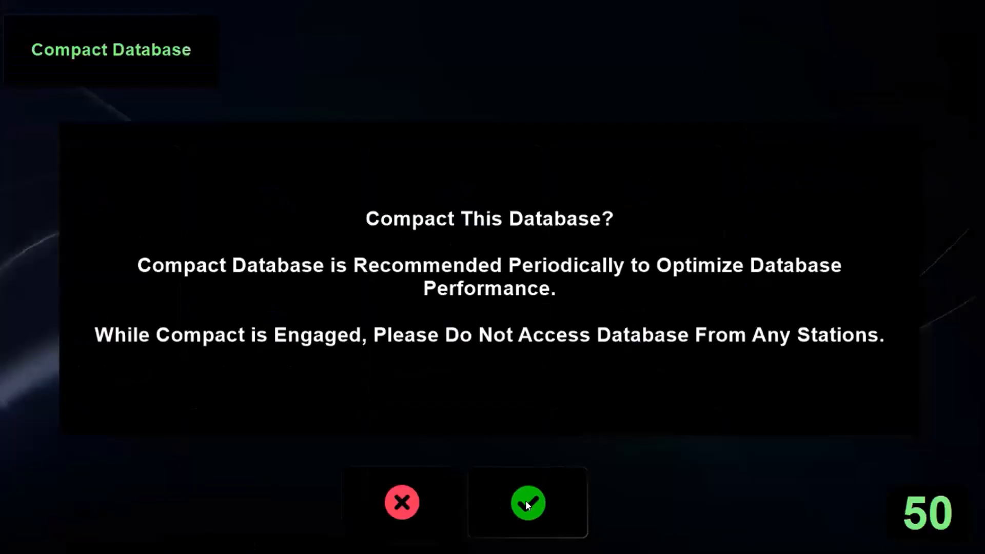
pyautogui.click(497, 502)
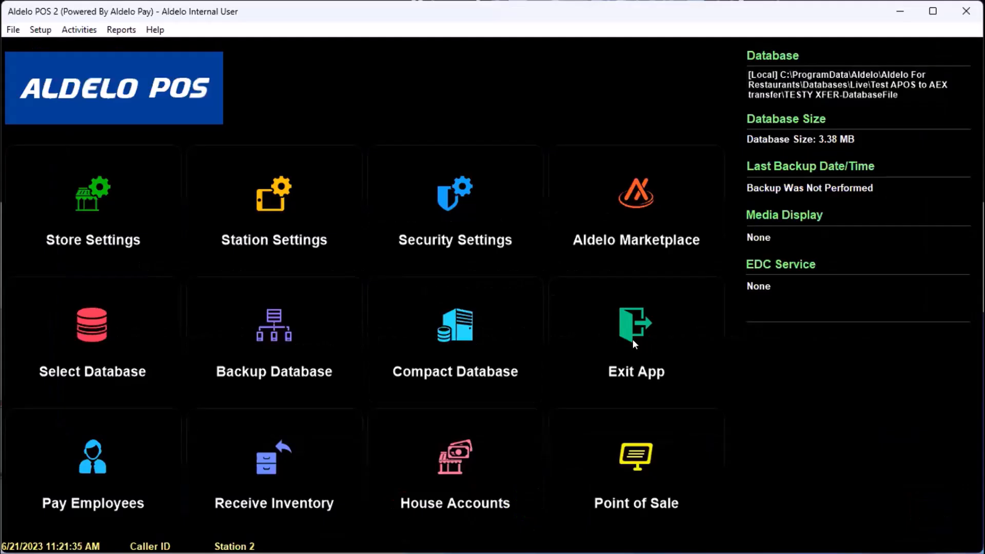
pyautogui.click(632, 340)
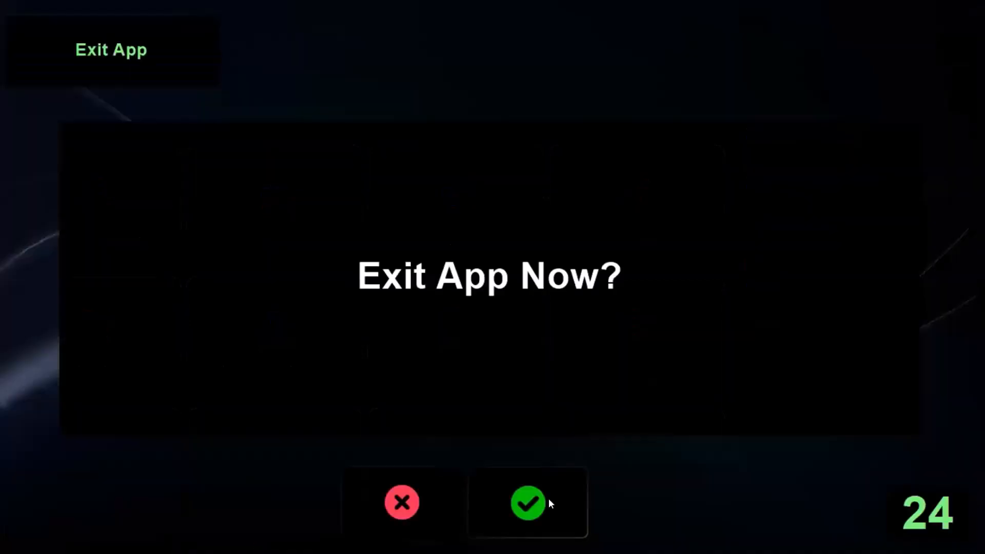
# Confirm exiting Aldelo POS, then download the Setup & Customer Migration Tool from aldelo.com
pyautogui.click(549, 499)
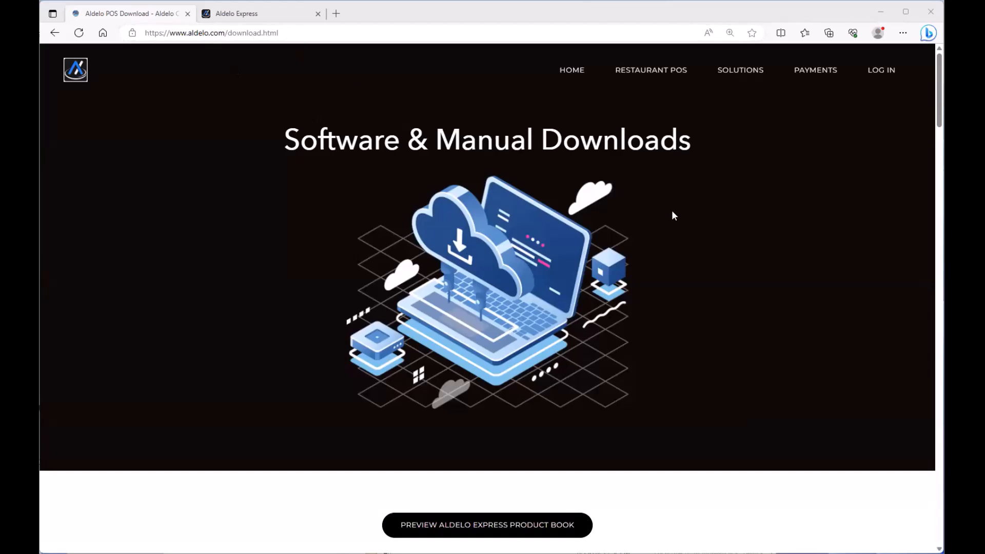
pyautogui.scroll(-15, 673, 215)
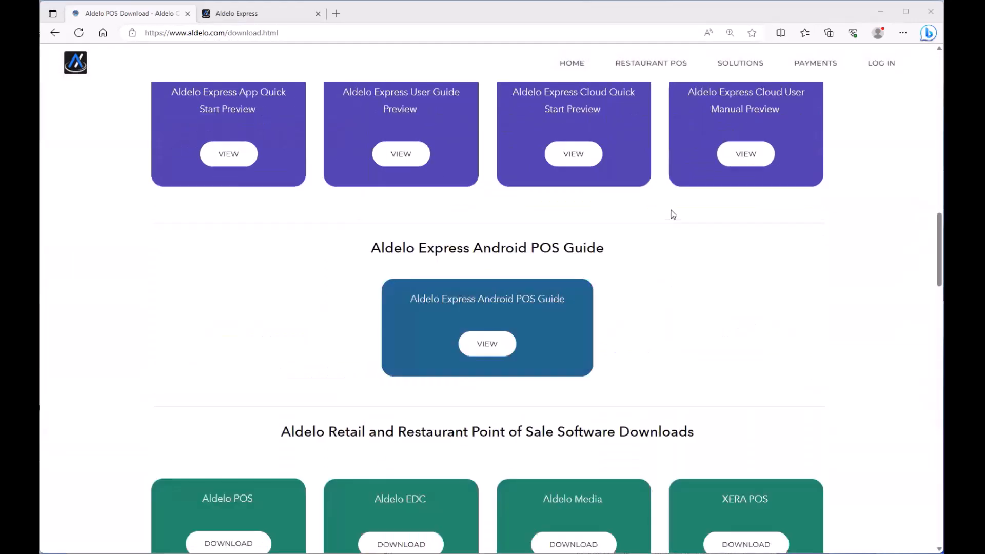
pyautogui.scroll(-10, 672, 214)
pyautogui.scroll(2, 457, 223)
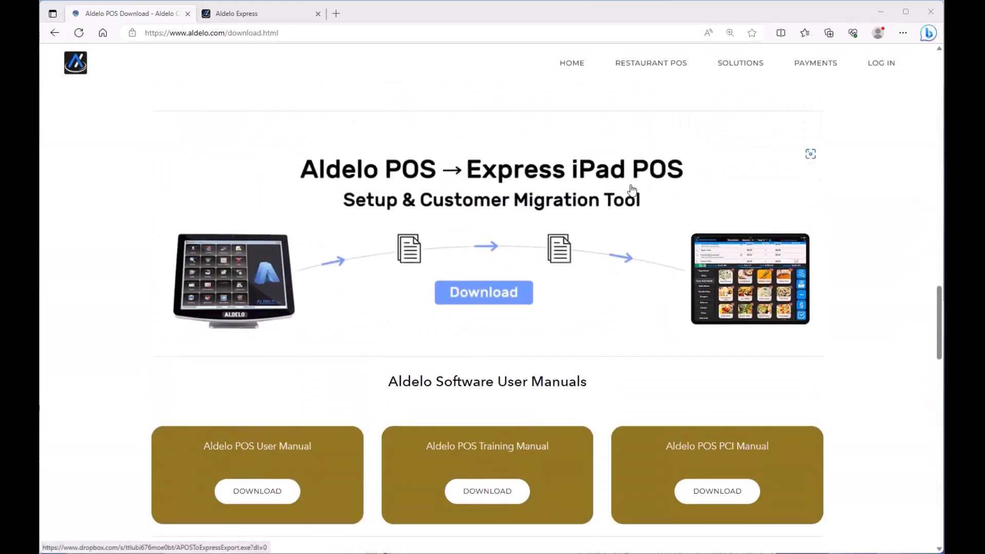
pyautogui.click(484, 295)
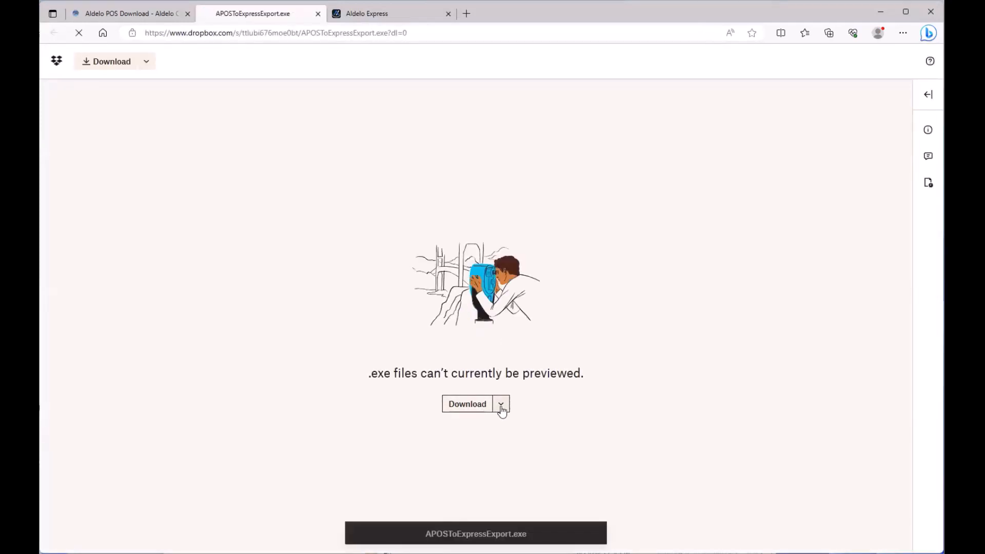
# Download APOSToExpressExport.exe and keep it despite the SmartScreen warning
pyautogui.click(501, 405)
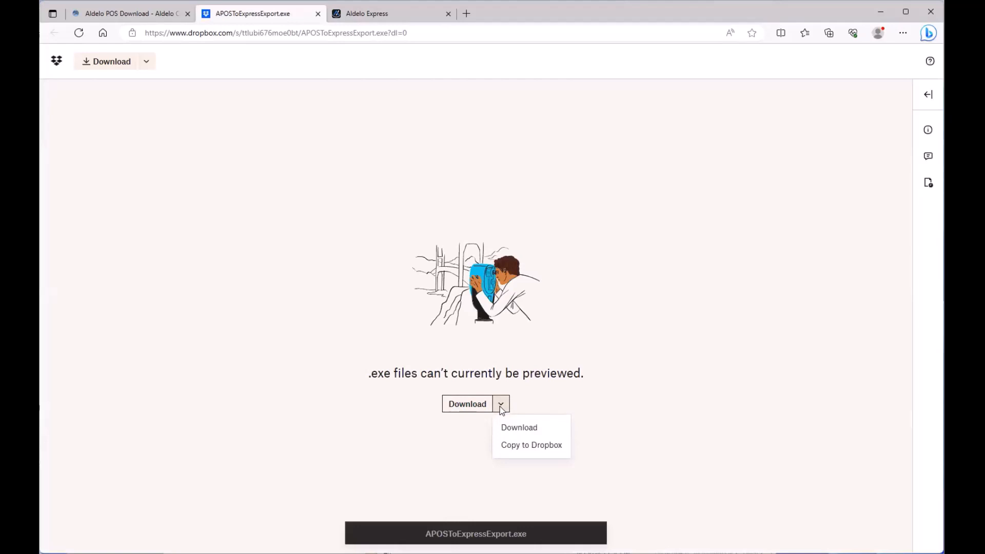
pyautogui.click(514, 429)
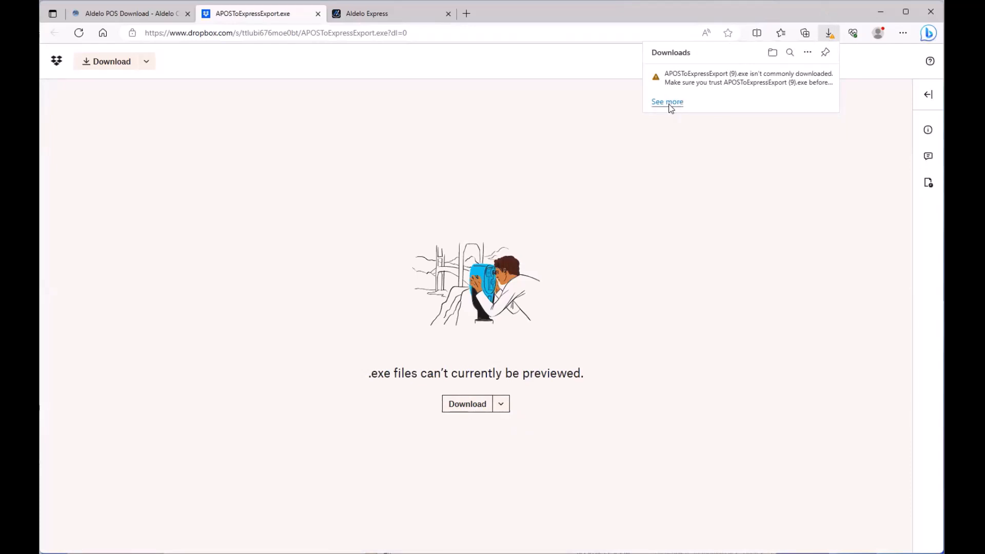
pyautogui.click(668, 102)
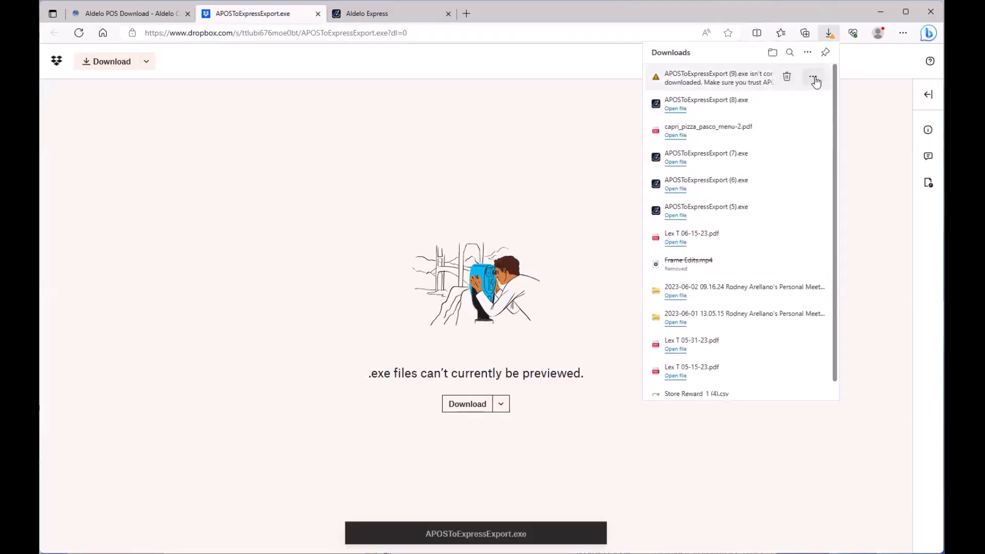
pyautogui.click(815, 78)
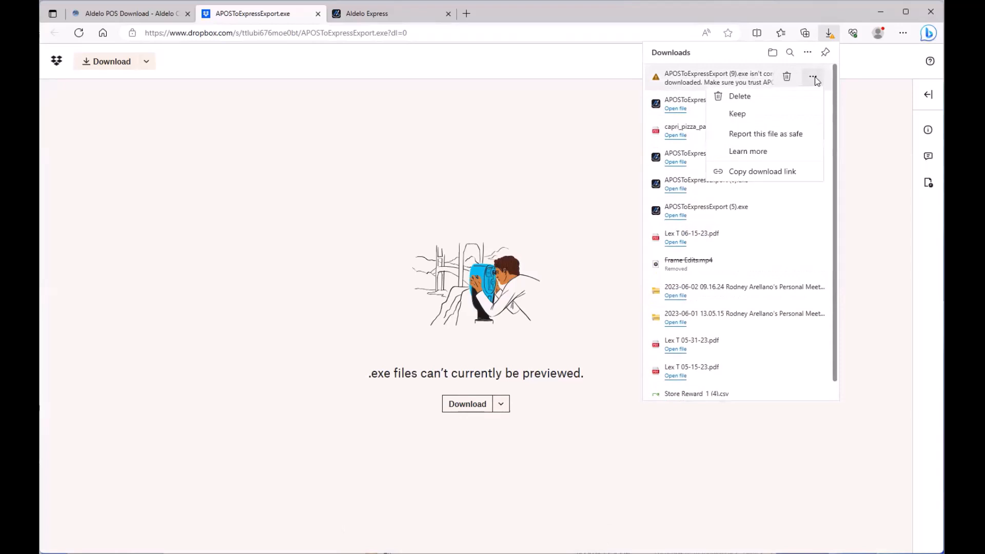
pyautogui.click(739, 114)
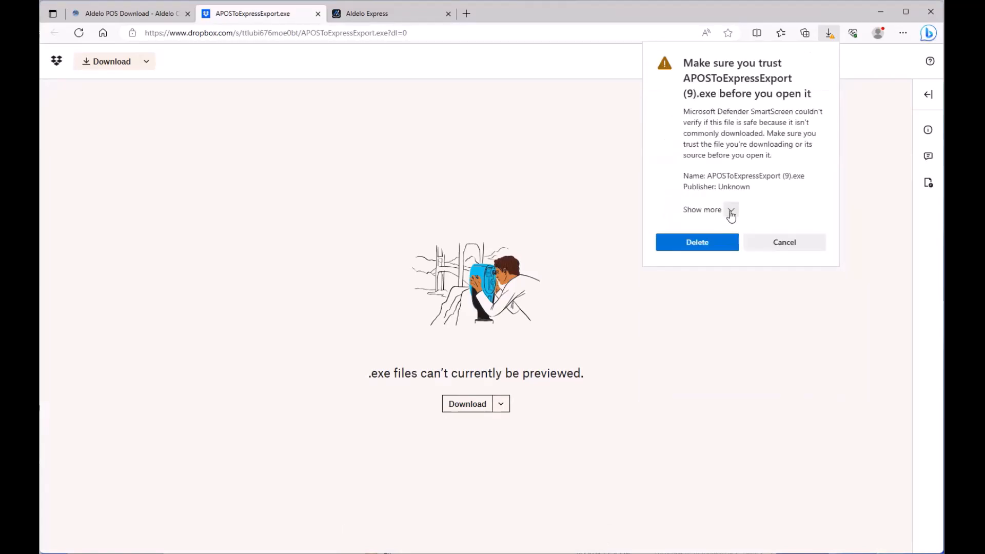
pyautogui.click(731, 213)
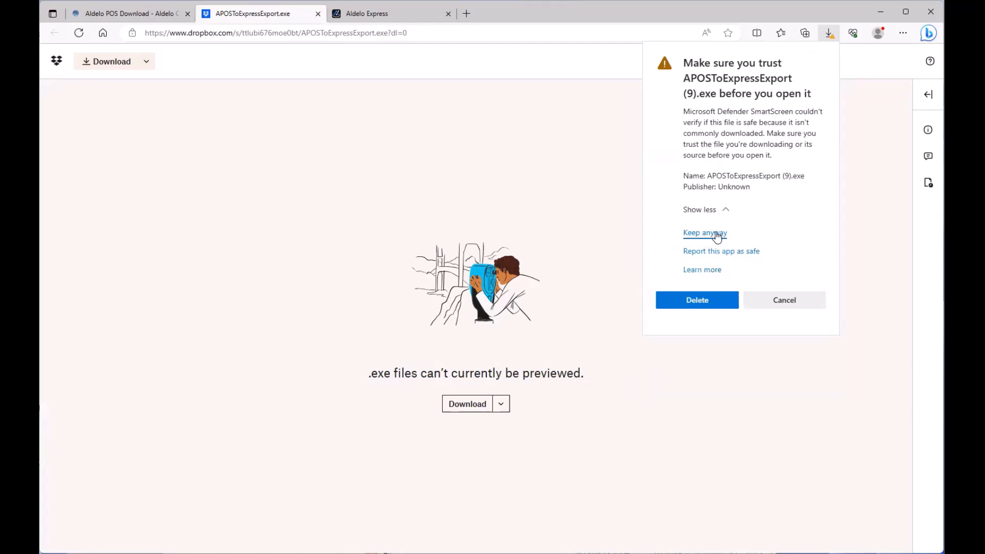
pyautogui.click(717, 235)
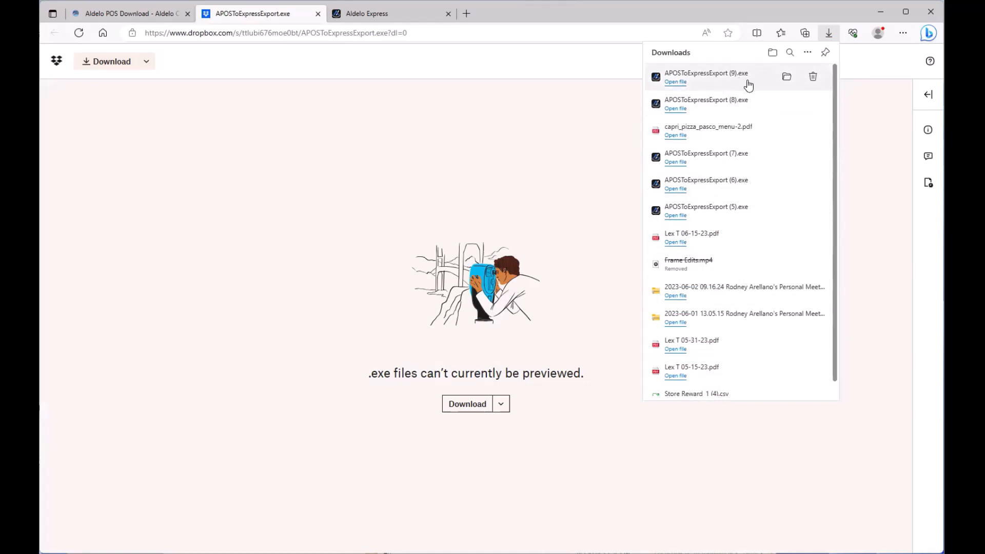
# Run APOS Convert Tool and export the data as 'APOS to AEX Demo' in Documents
pyautogui.click(679, 85)
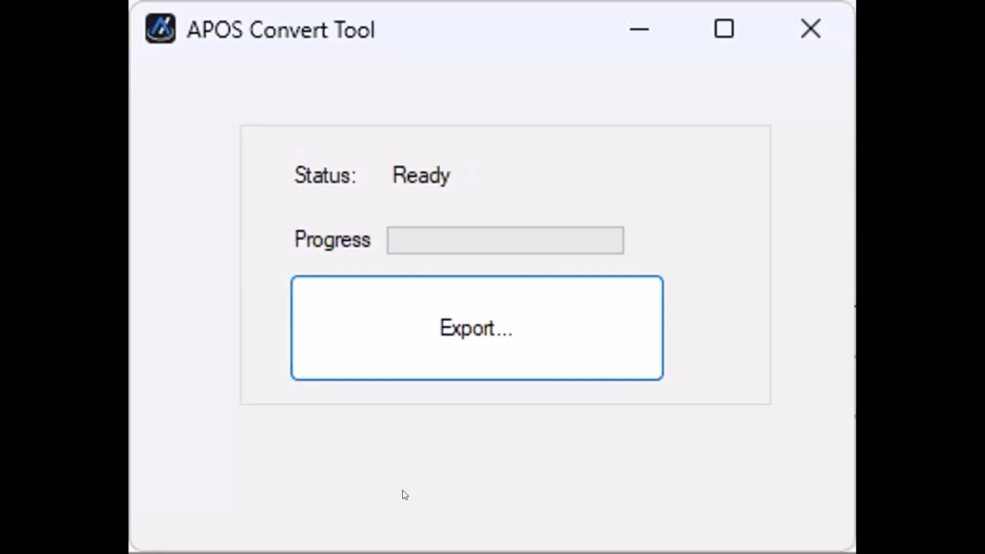
pyautogui.click(521, 335)
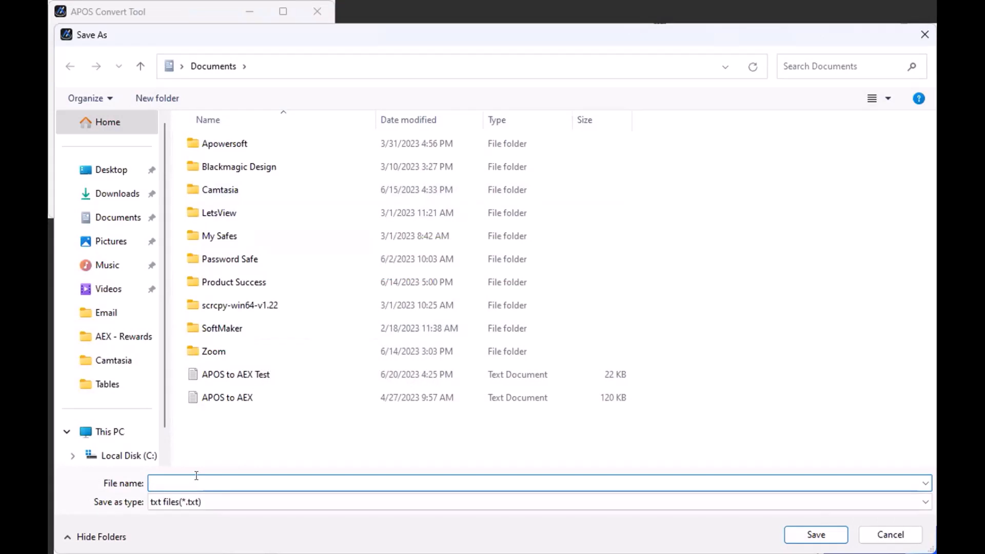
pyautogui.write('APOS to ')
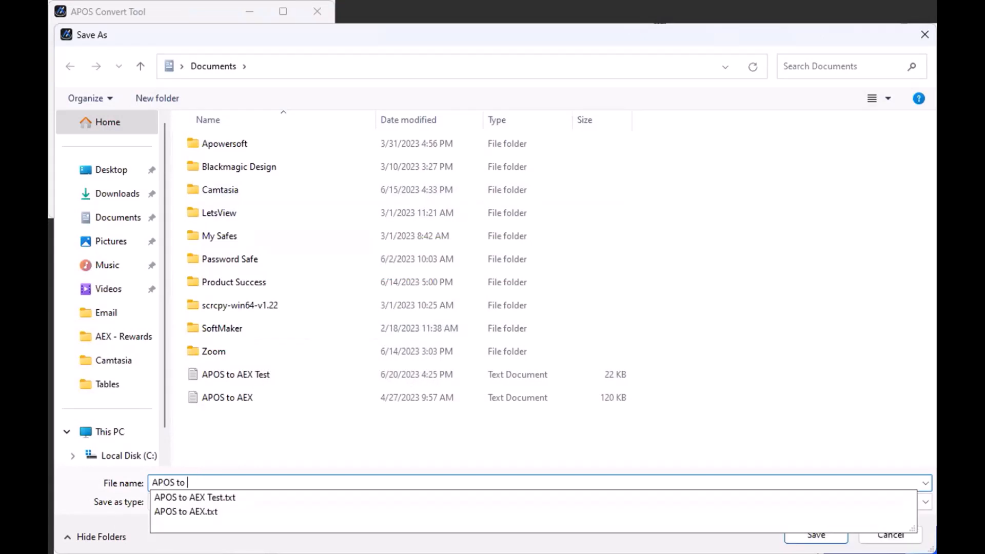
pyautogui.write('AEX Demo')
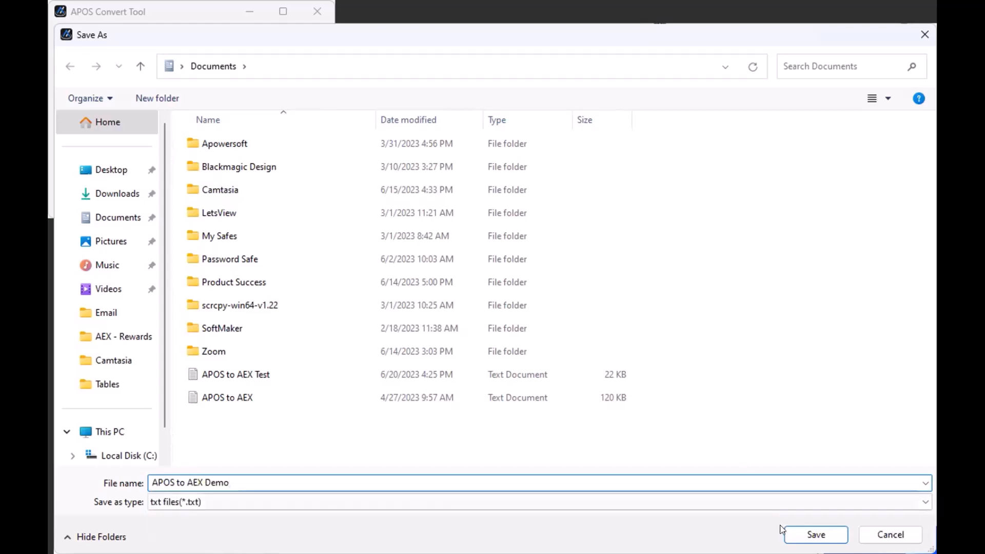
pyautogui.click(807, 534)
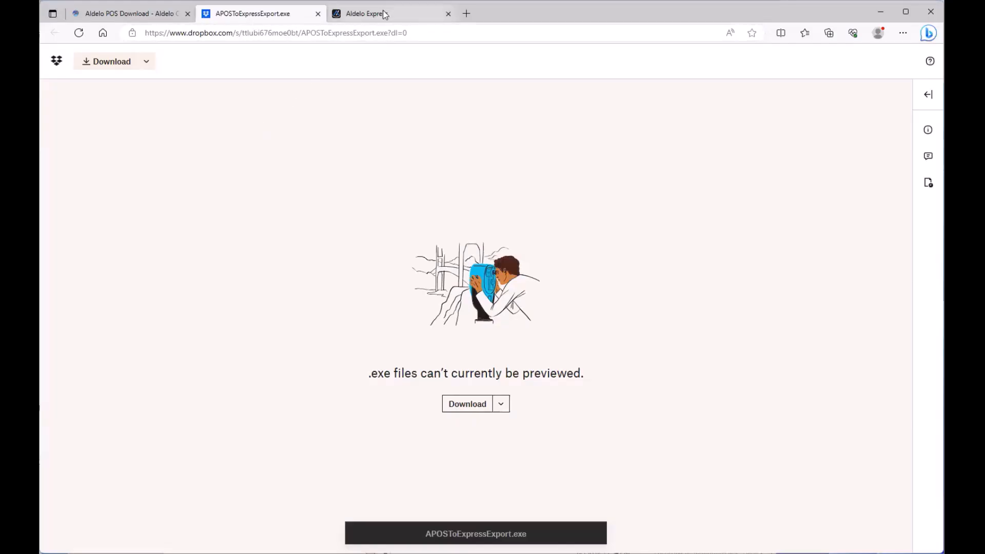
# Create a new store via Import Setup From APOS using the APOS to AEX Demo.txt file
pyautogui.click(384, 15)
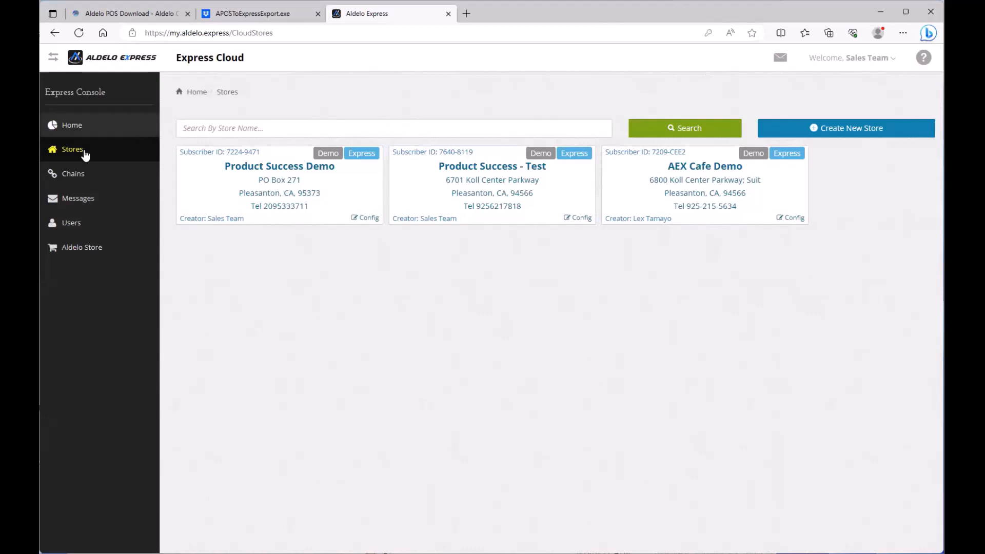
pyautogui.click(834, 129)
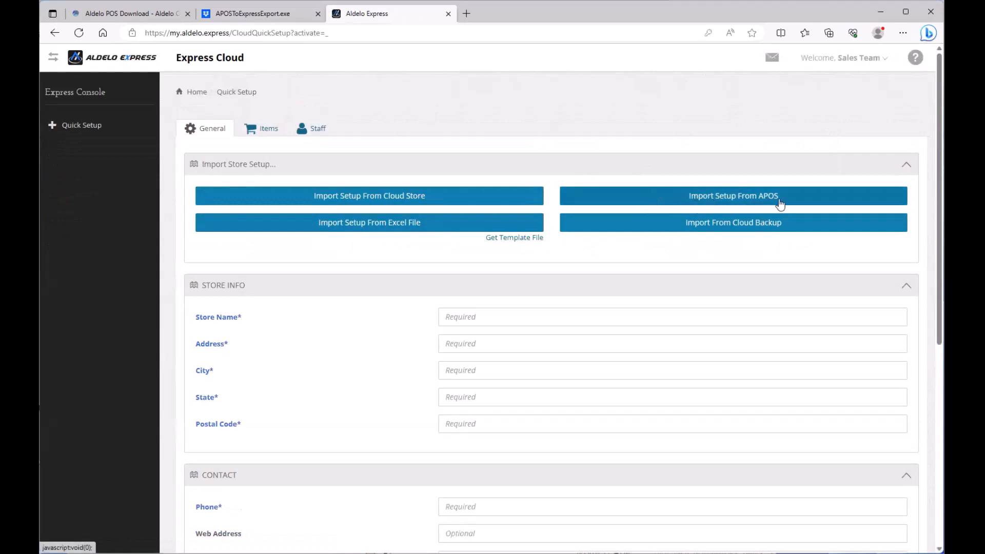
pyautogui.click(745, 199)
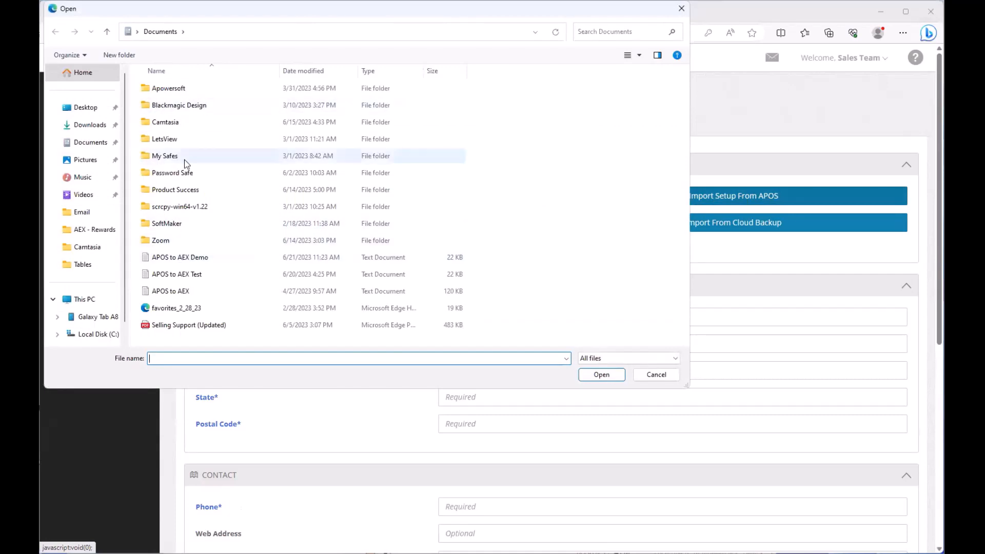
pyautogui.click(194, 260)
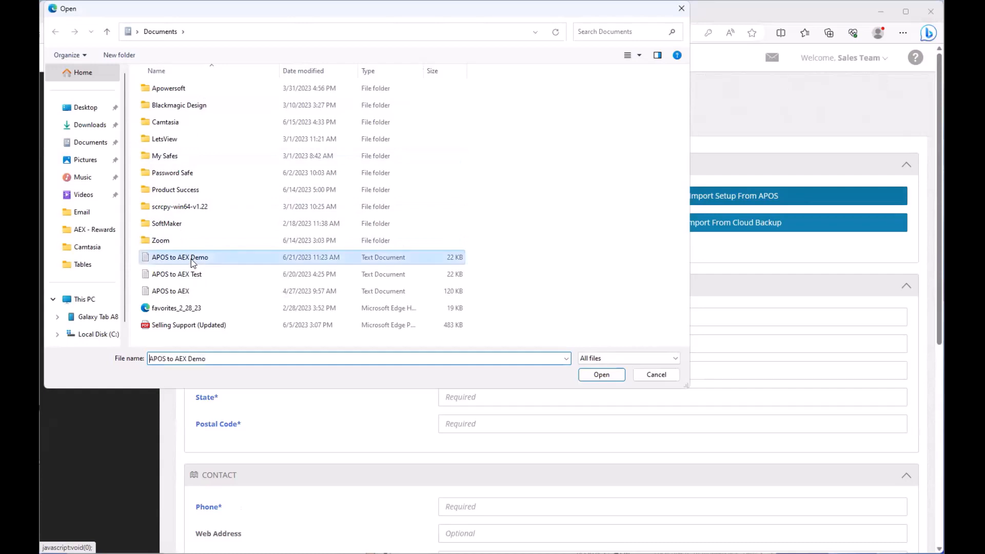
pyautogui.click(602, 375)
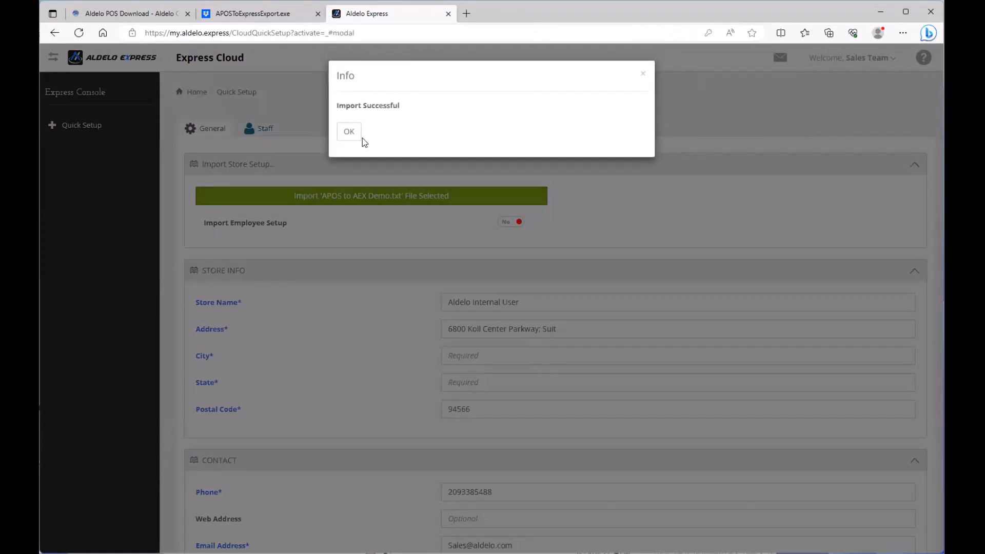
# Dismiss the import message and rename the store to Product Success Demo #2
pyautogui.click(351, 134)
pyautogui.tripleClick(577, 300)
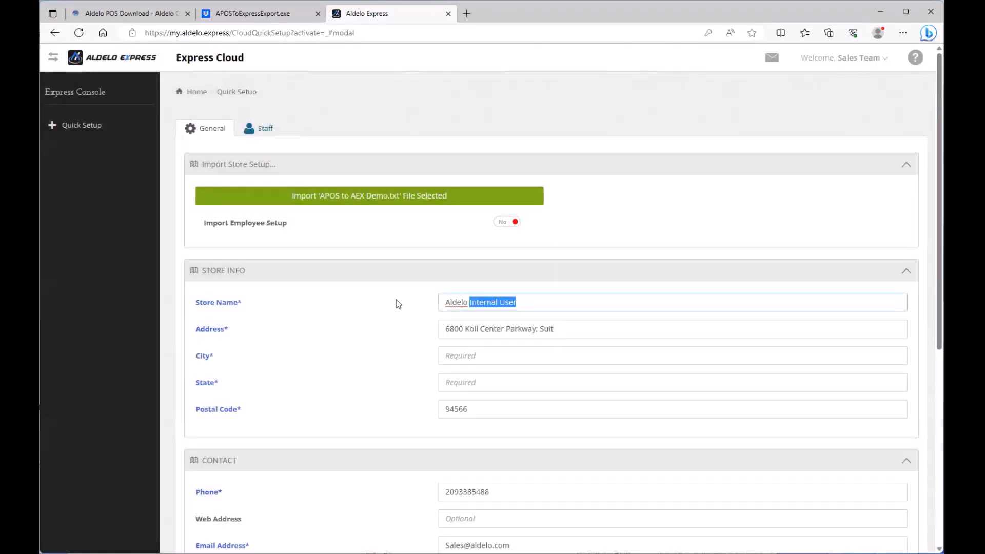
pyautogui.write('Product')
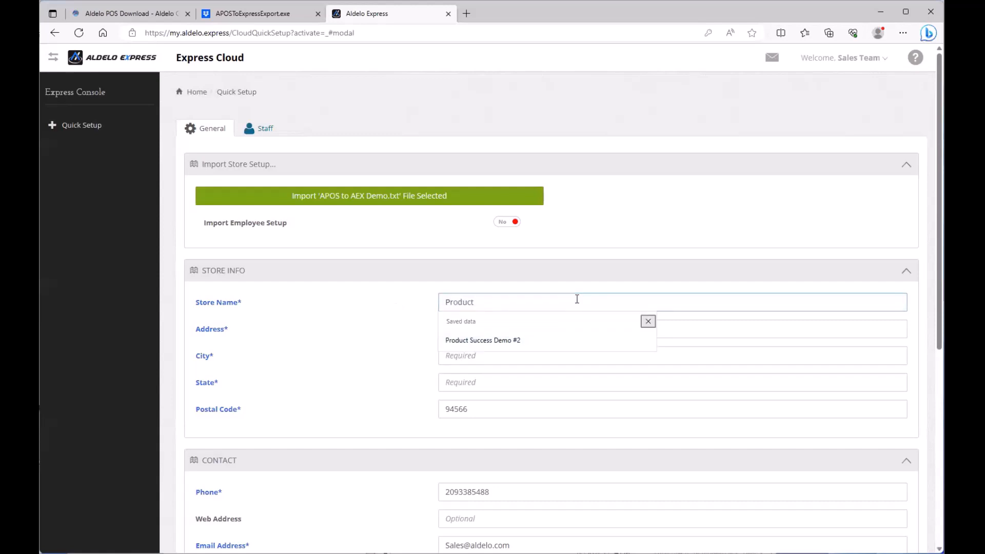
pyautogui.press('Down')
pyautogui.click(509, 343)
# Correct the street address's house number and autofill city, state and postal code
pyautogui.click(458, 330)
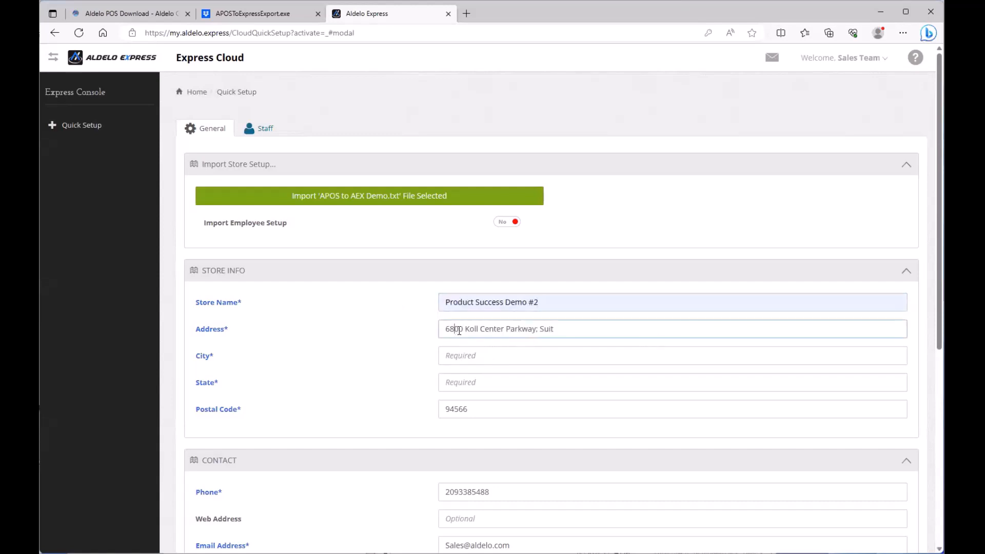
pyautogui.press('BackSpace')
pyautogui.write('7')
pyautogui.press('BackSpace')
pyautogui.write('1')
pyautogui.write('e')
pyautogui.write('150')
pyautogui.click(464, 356)
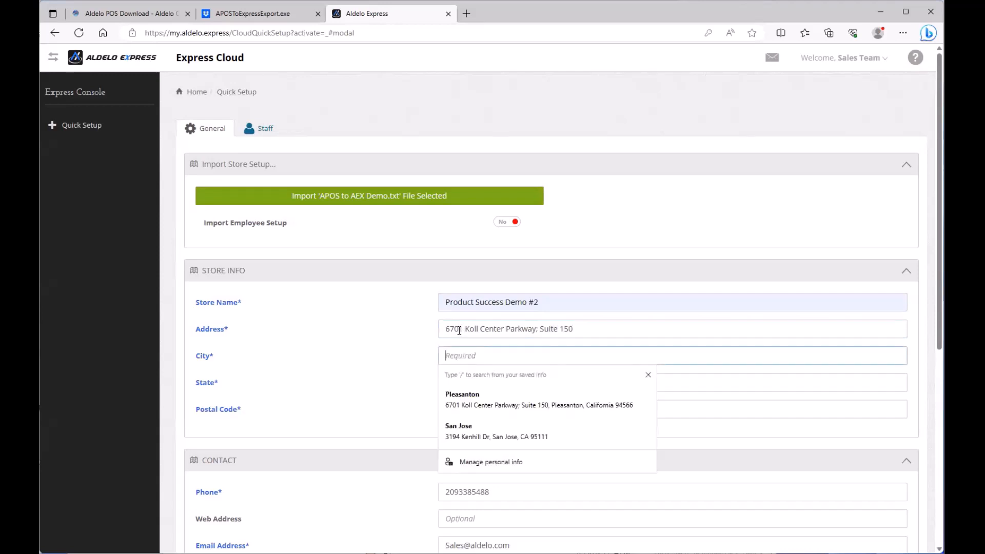
pyautogui.click(468, 390)
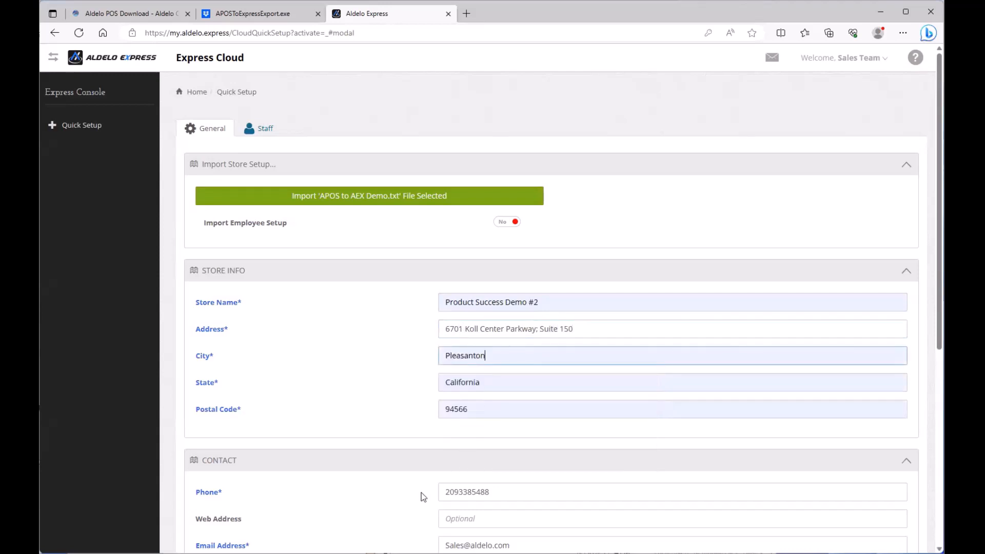
# Replace the store's contact phone number with the new number
pyautogui.scroll(-3, 410, 462)
pyautogui.doubleClick(510, 339)
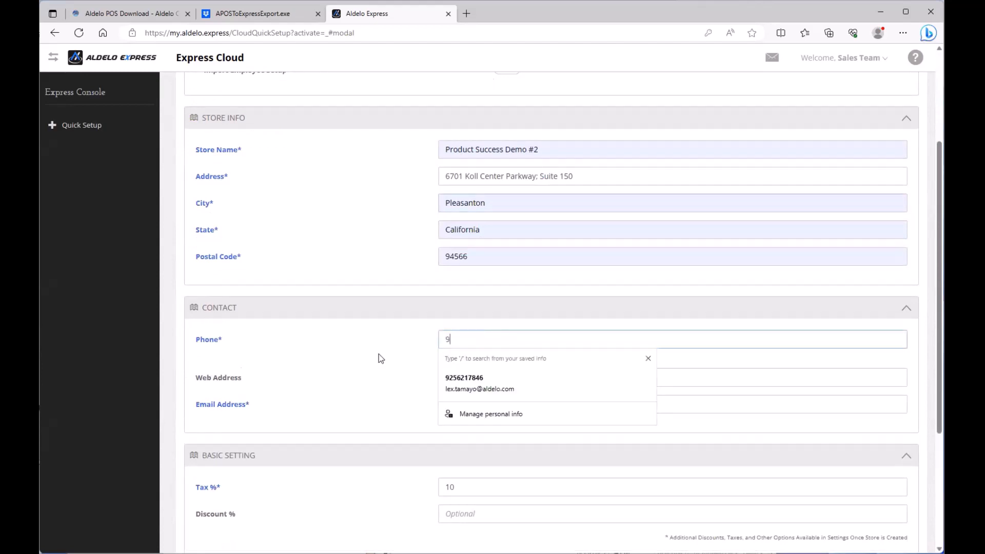
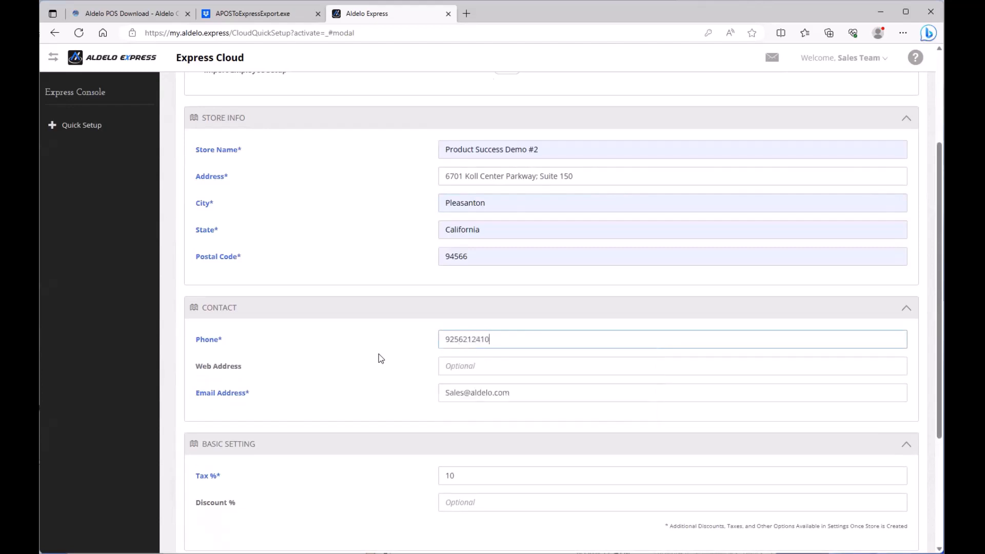
pyautogui.press('Tab')
pyautogui.scroll(-3, 398, 438)
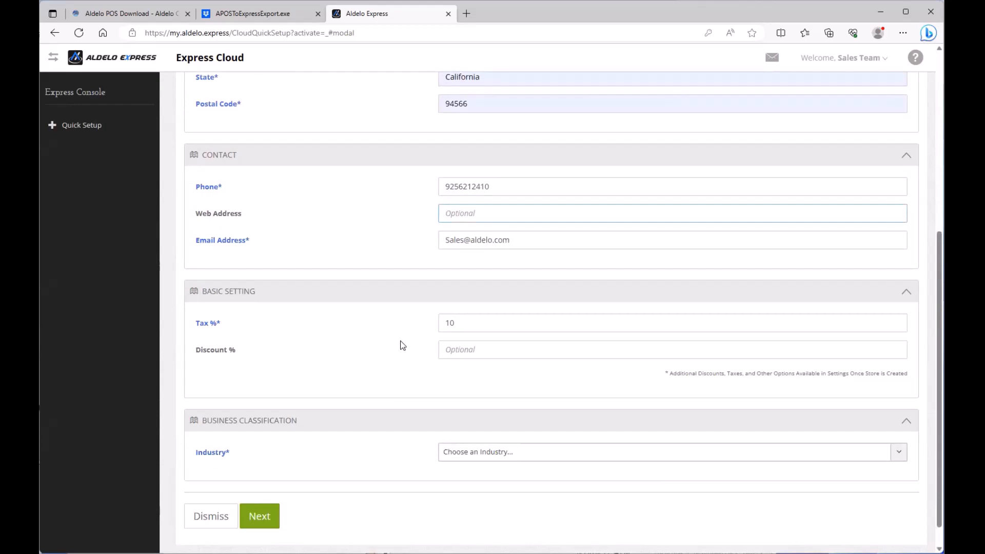
# Set the industry to Restaurant and the category to Table Service
pyautogui.press('Tab')
pyautogui.press('Tab')
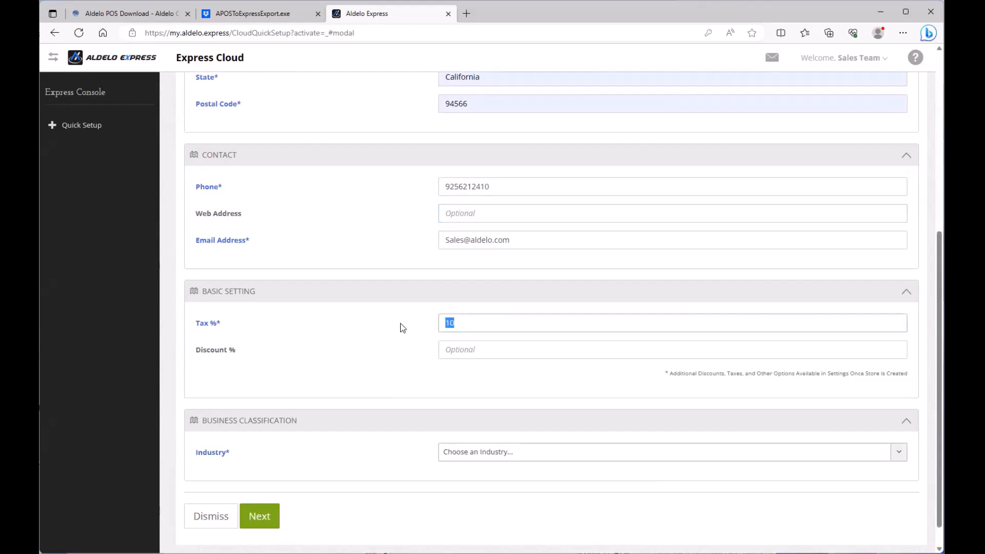
pyautogui.click(515, 453)
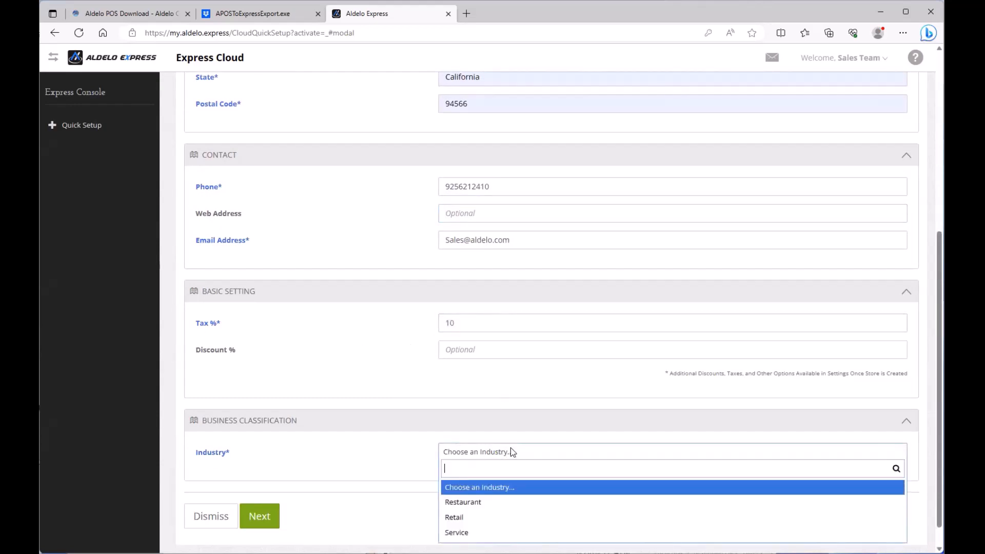
pyautogui.click(487, 508)
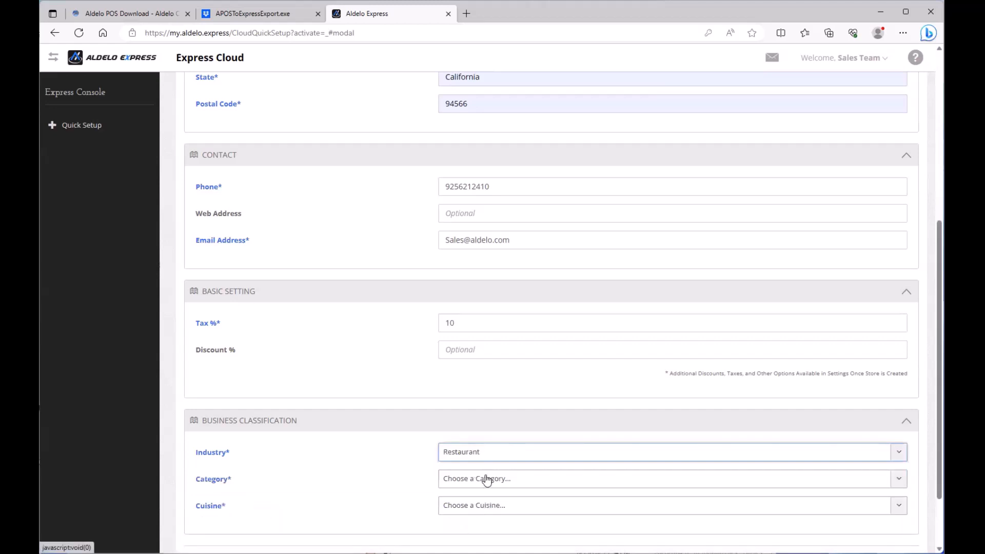
pyautogui.click(497, 460)
pyautogui.click(392, 481)
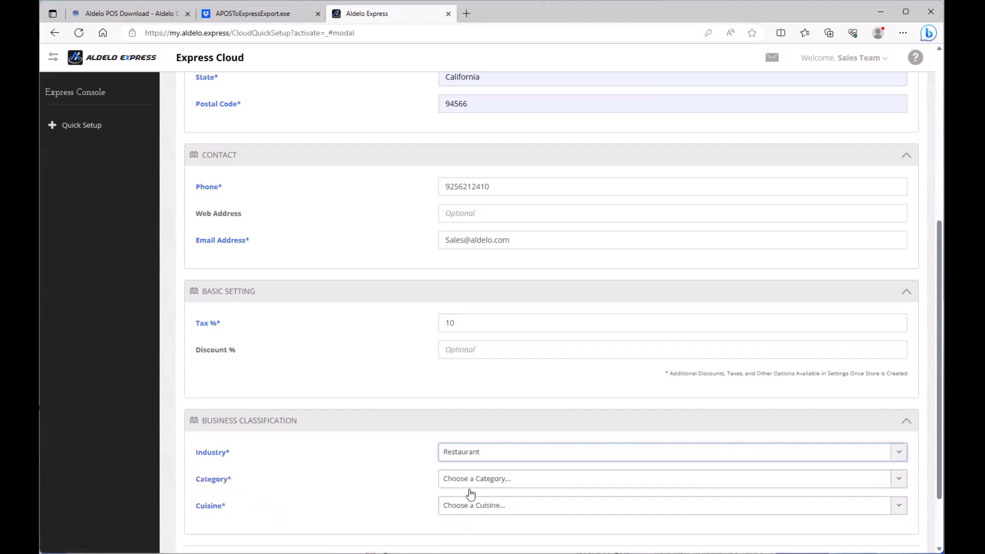
pyautogui.click(482, 482)
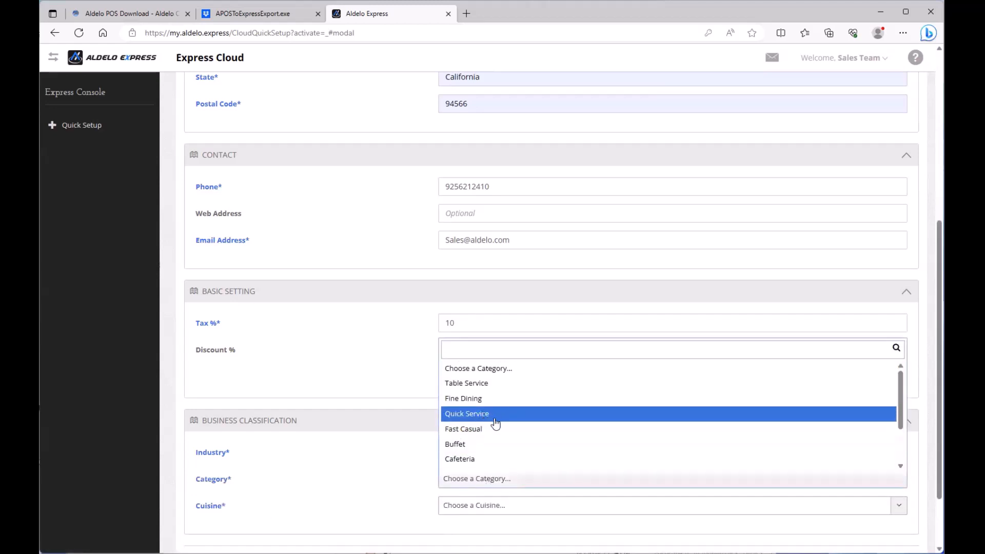
pyautogui.scroll(4, 495, 424)
pyautogui.scroll(-5, 492, 496)
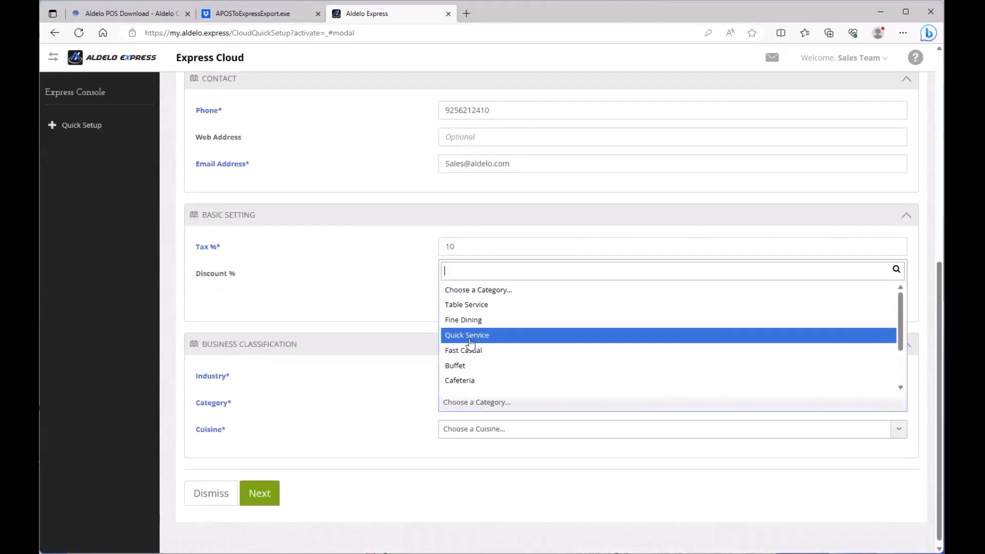
pyautogui.scroll(-1, 482, 307)
pyautogui.click(481, 296)
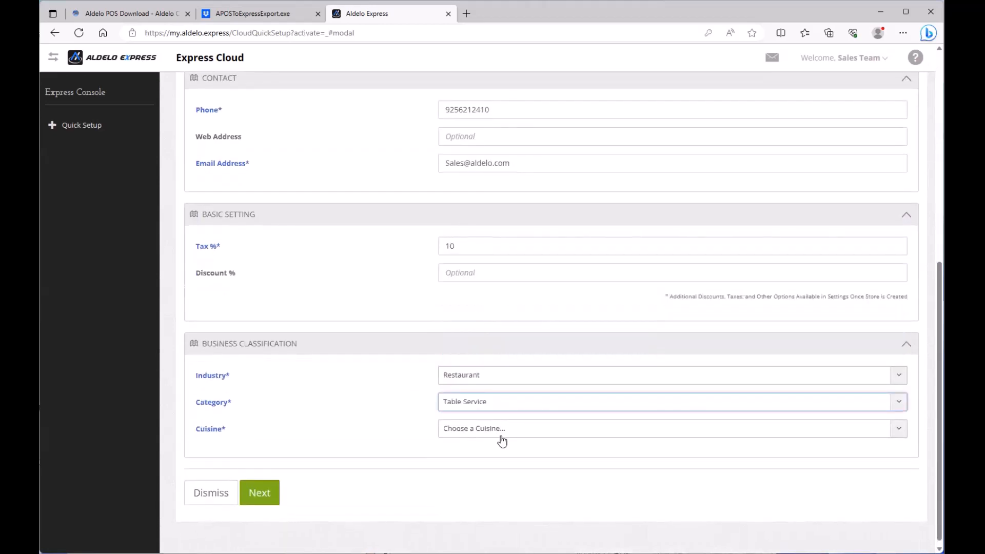
# Set the cuisine to American and the store style to Other
pyautogui.click(505, 431)
pyautogui.click(492, 334)
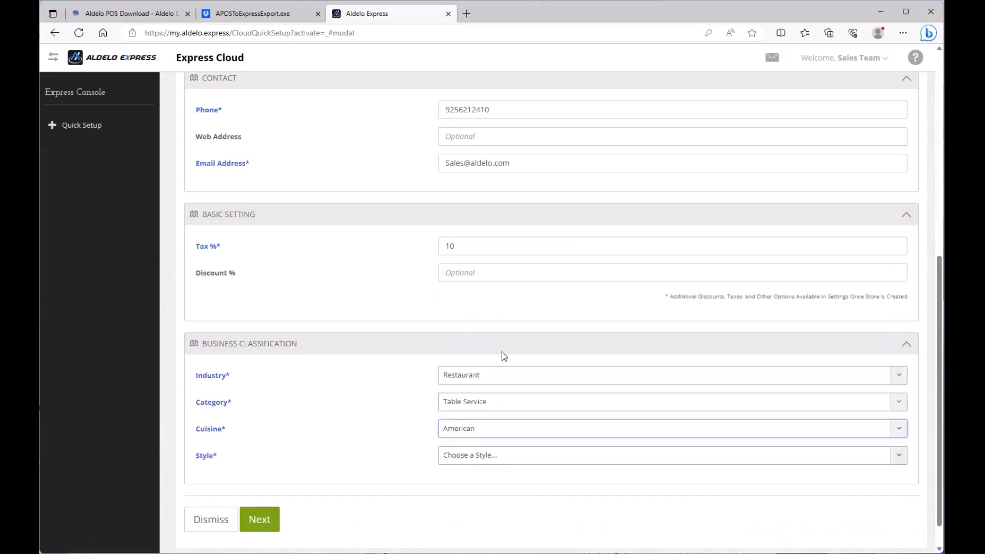
pyautogui.click(492, 456)
pyautogui.click(472, 508)
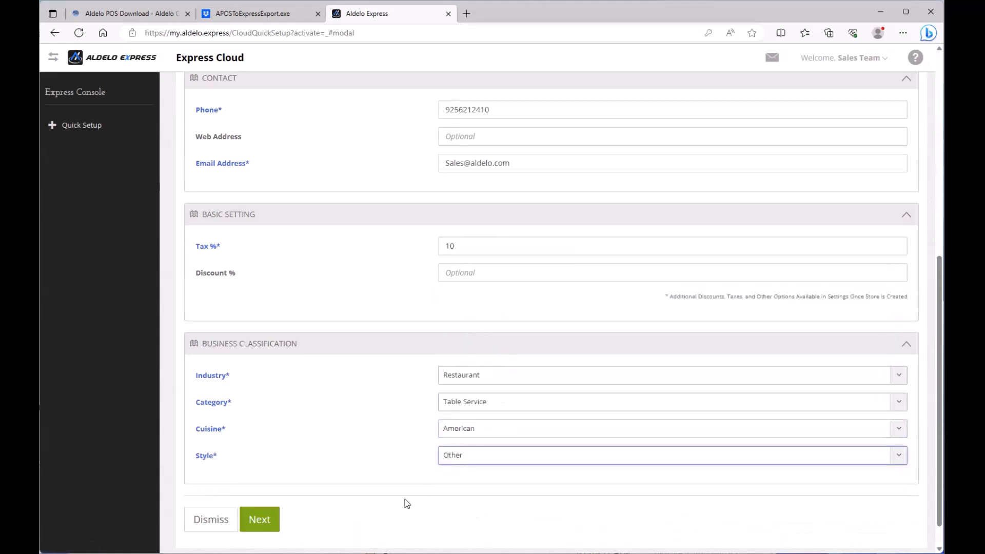
pyautogui.scroll(4, 396, 470)
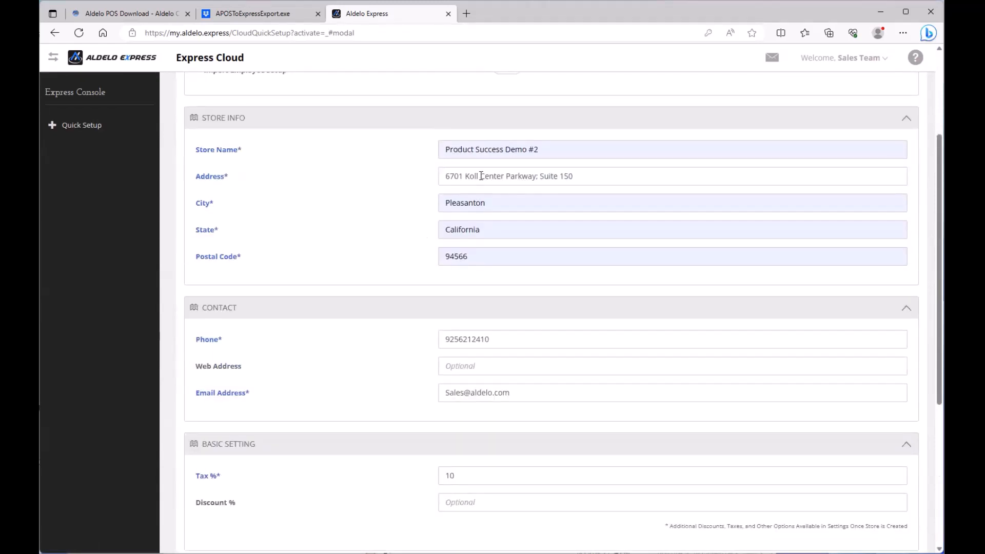
pyautogui.scroll(-5, 408, 394)
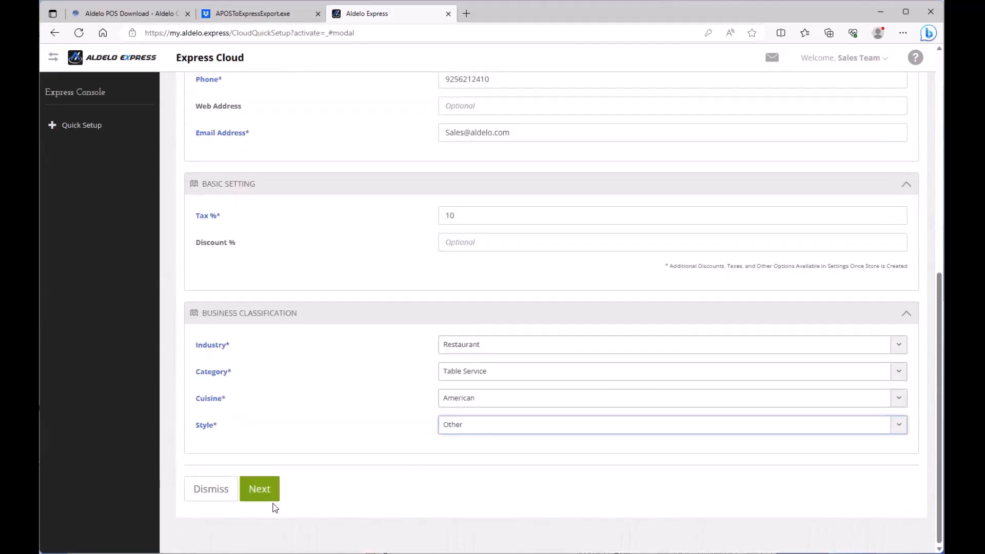
# Give the owner a passcode on the staff step and build the store
pyautogui.click(260, 490)
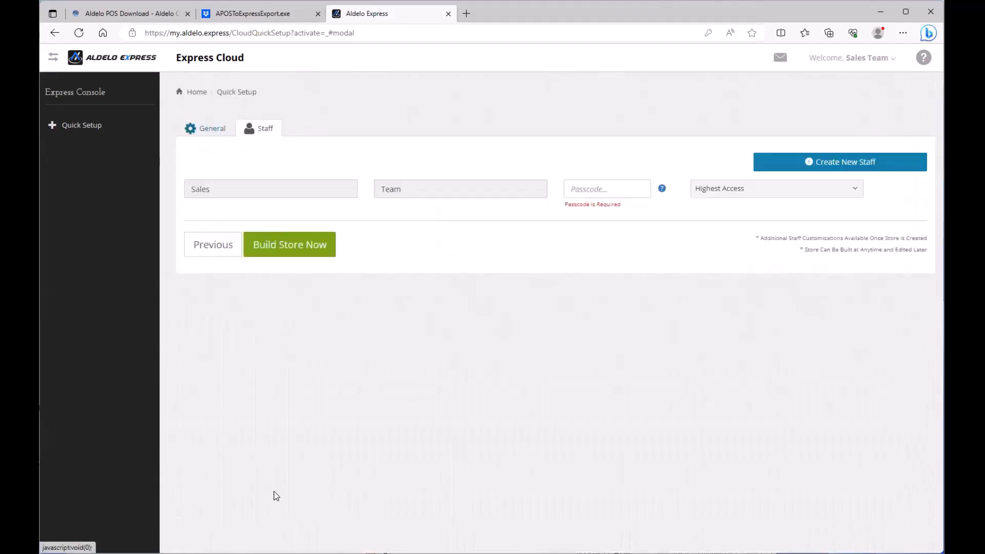
pyautogui.click(602, 187)
pyautogui.write('12')
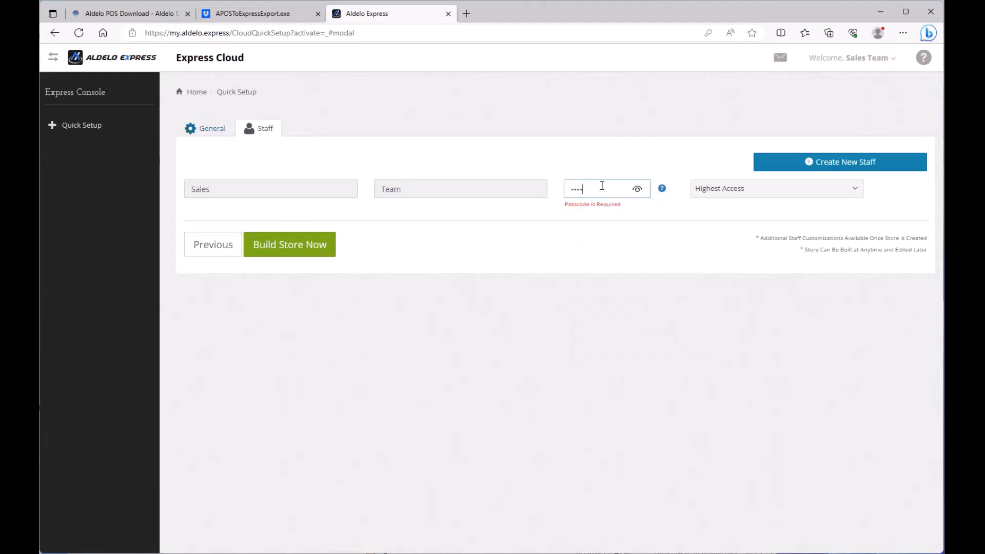
pyautogui.click(545, 248)
pyautogui.click(303, 251)
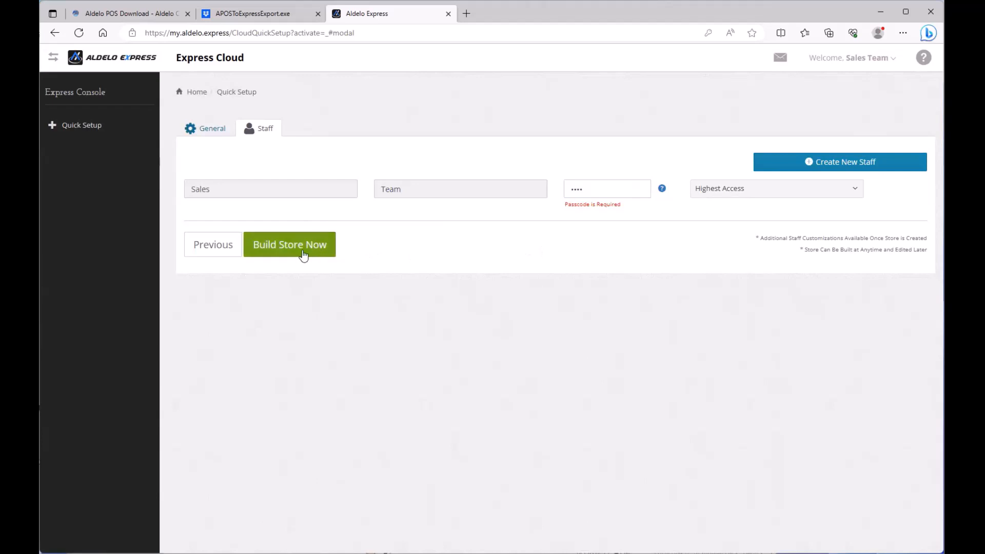
pyautogui.click(302, 251)
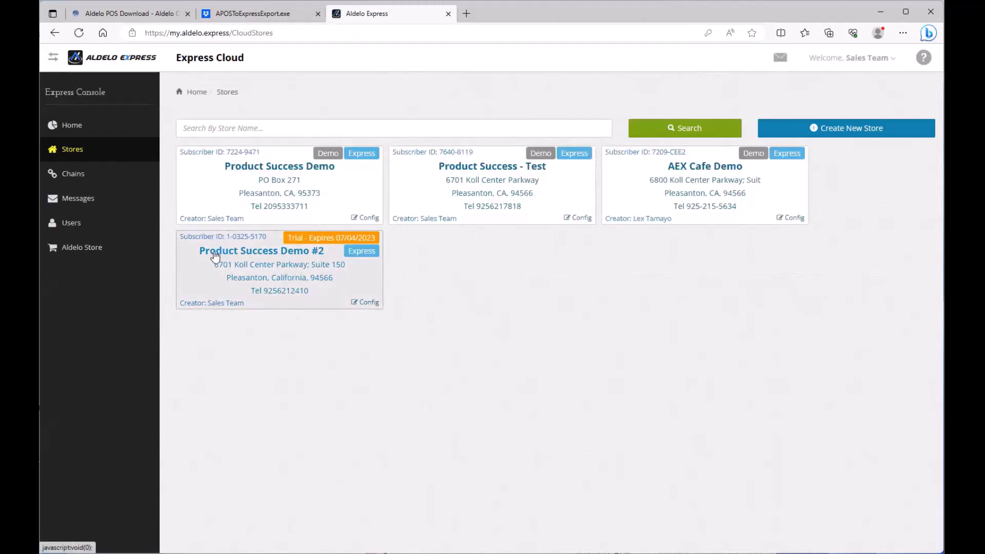
# Manage Product Success Demo #2 now and open Marketing > Customers to see three imported customers
pyautogui.click(282, 253)
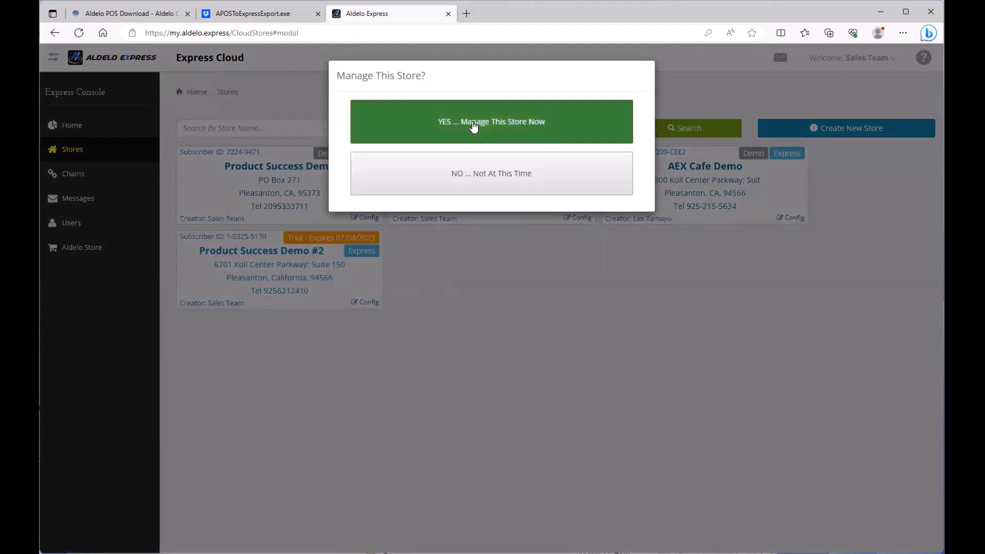
pyautogui.click(472, 123)
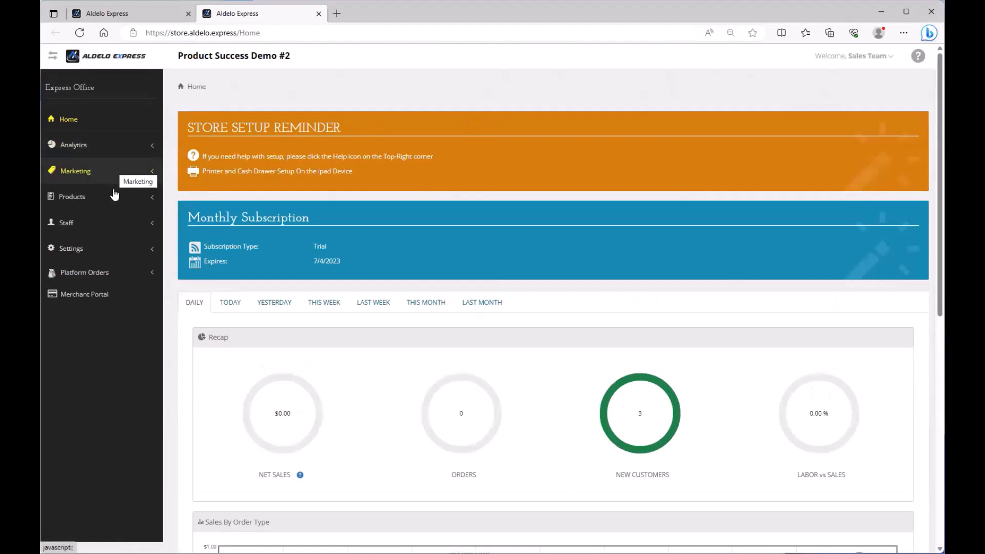
pyautogui.click(98, 171)
pyautogui.click(77, 194)
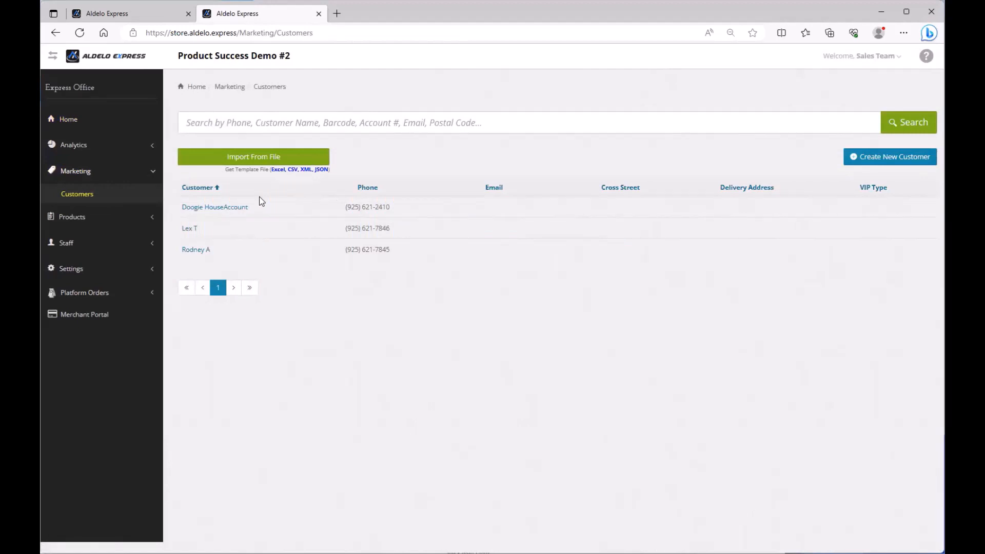
# In Items Setup, open Top Level, check its sub items Test1 and Test2, and save
pyautogui.click(99, 223)
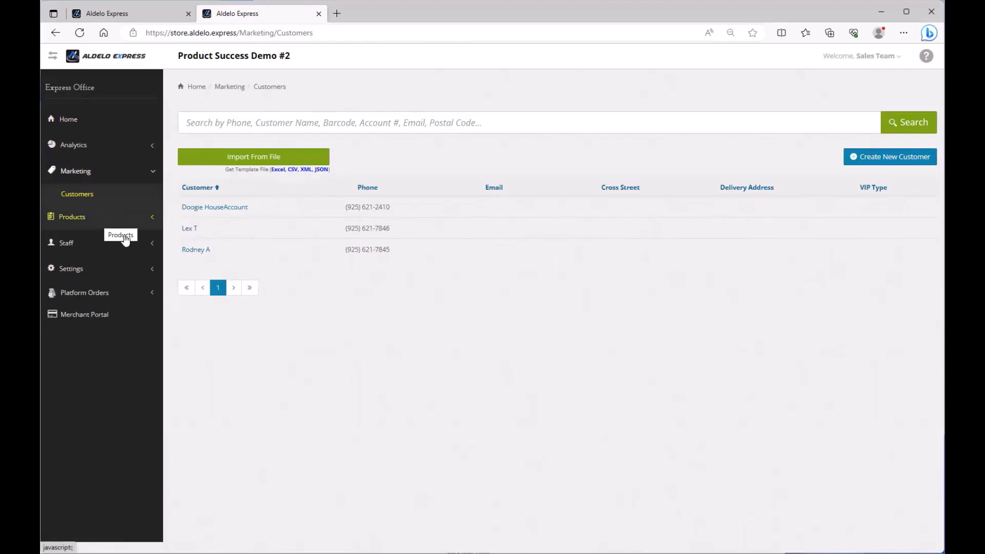
pyautogui.click(94, 273)
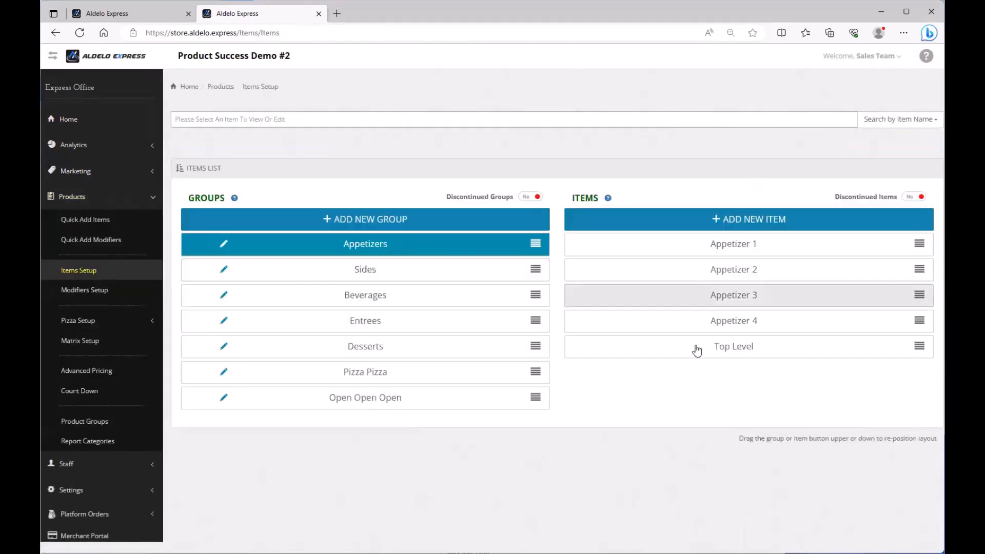
pyautogui.click(733, 349)
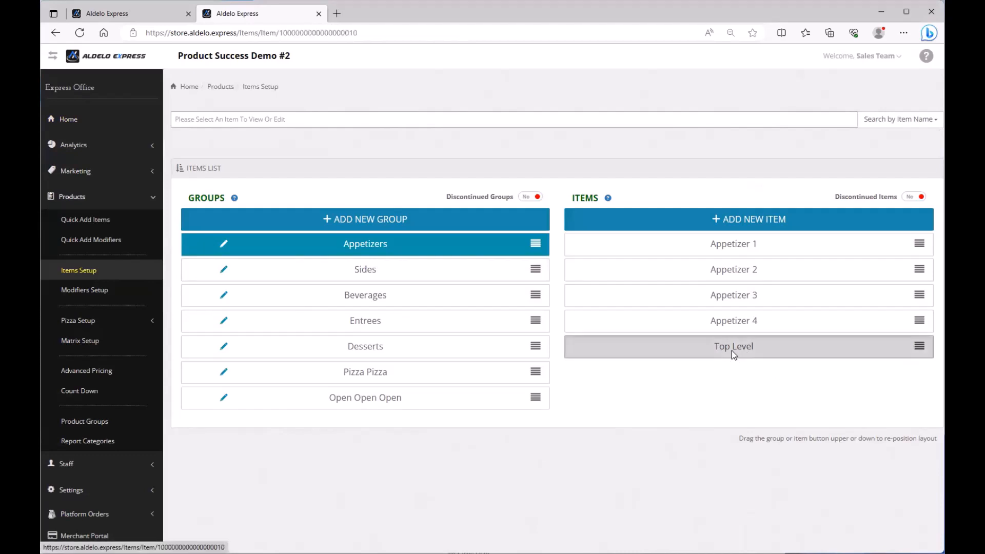
pyautogui.scroll(-10, 378, 309)
pyautogui.scroll(-1, 379, 310)
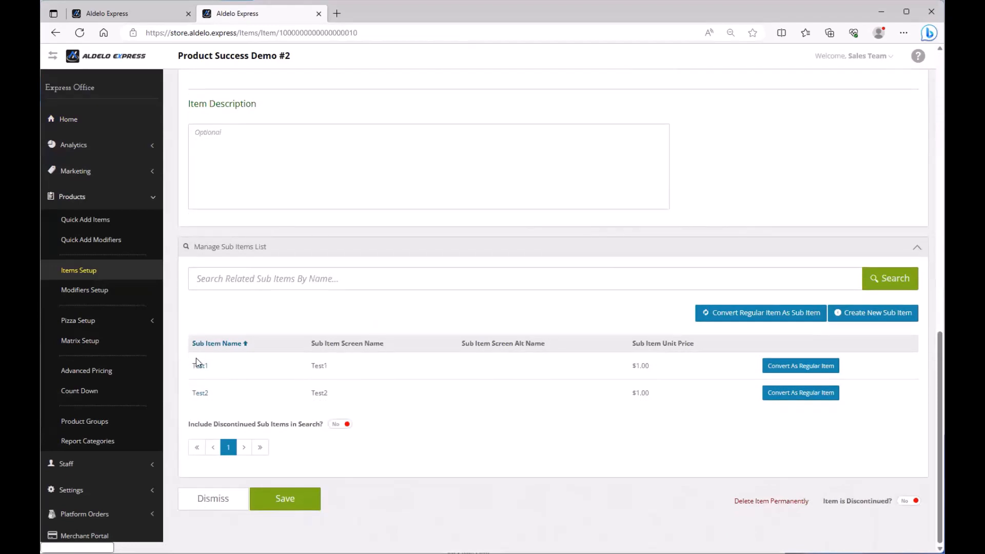
pyautogui.moveTo(193, 365); pyautogui.dragTo(436, 395)
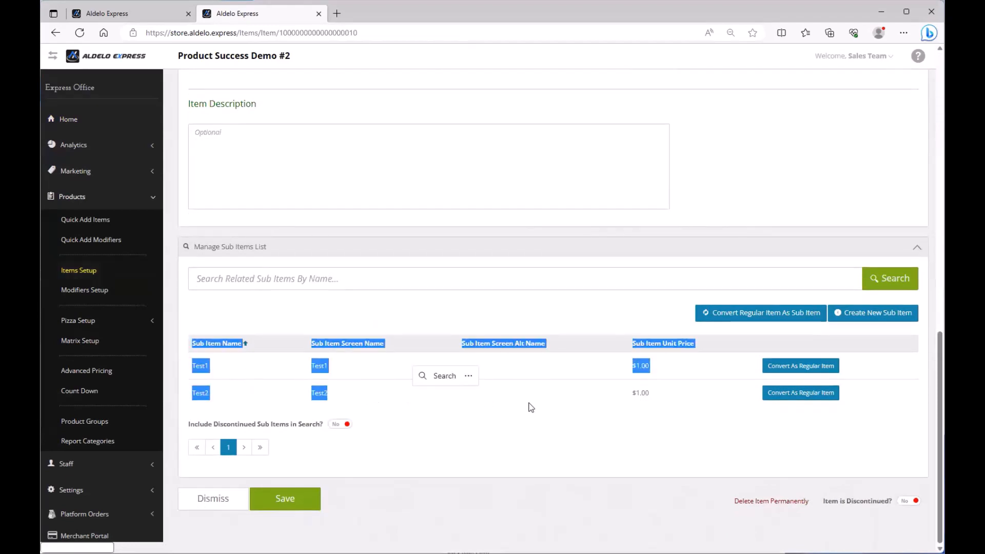
pyautogui.click(573, 412)
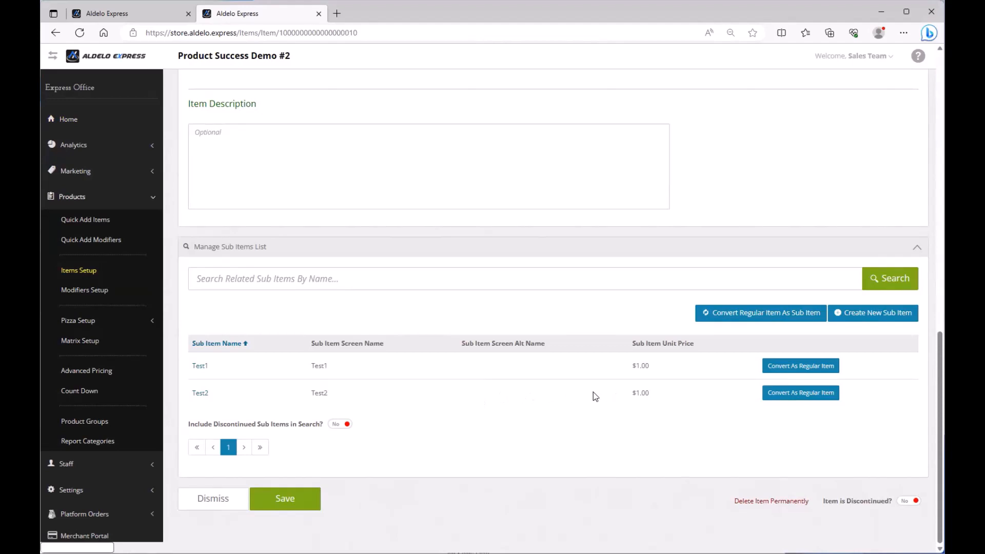
pyautogui.click(312, 505)
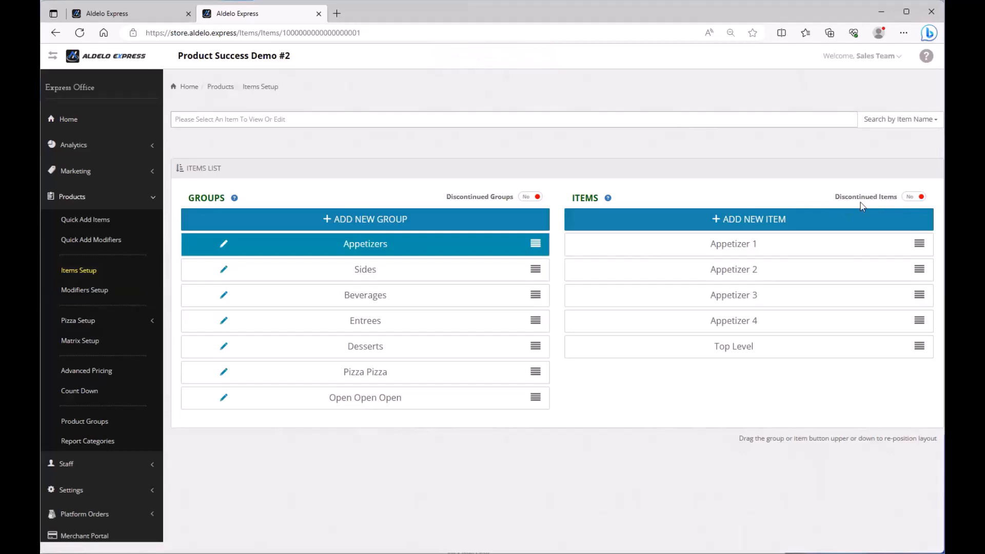
# Show discontinued items and permanently delete Appetizer 5
pyautogui.click(907, 201)
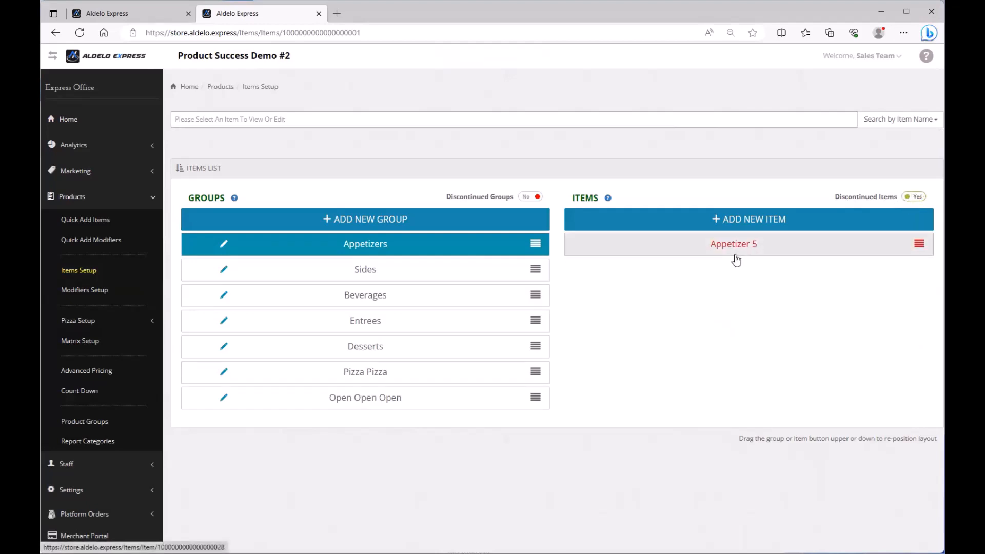
pyautogui.click(832, 251)
pyautogui.scroll(-5, 777, 259)
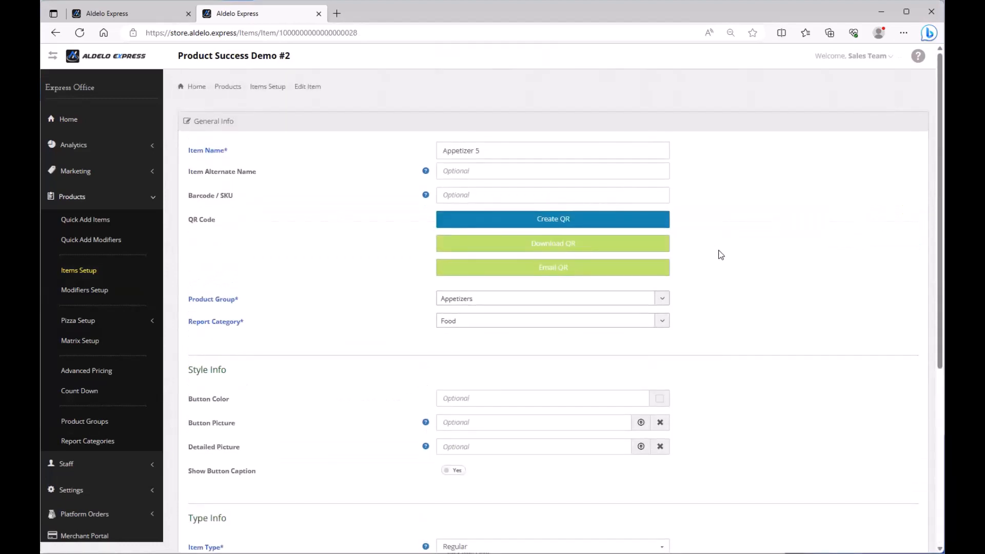
pyautogui.scroll(-5, 723, 267)
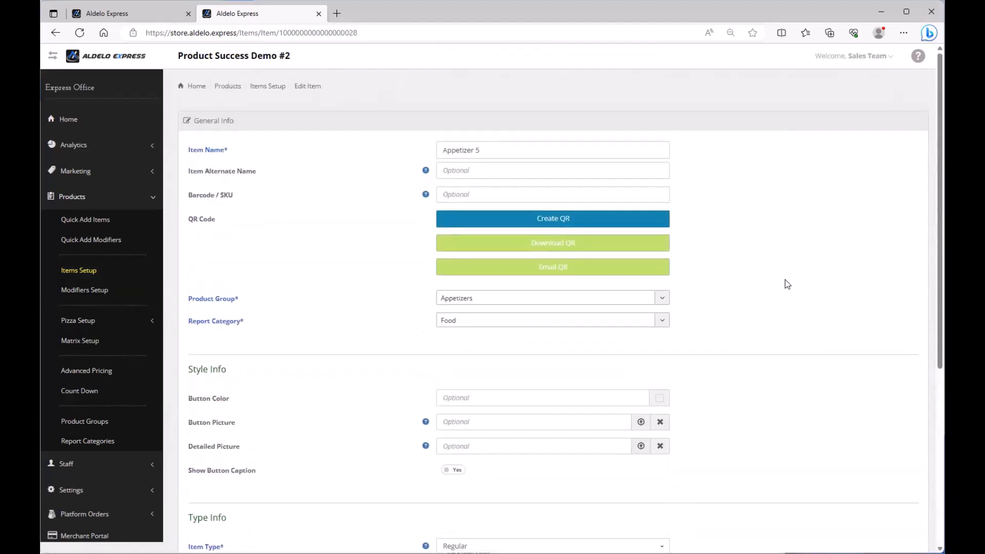
pyautogui.scroll(-5, 785, 279)
pyautogui.click(773, 503)
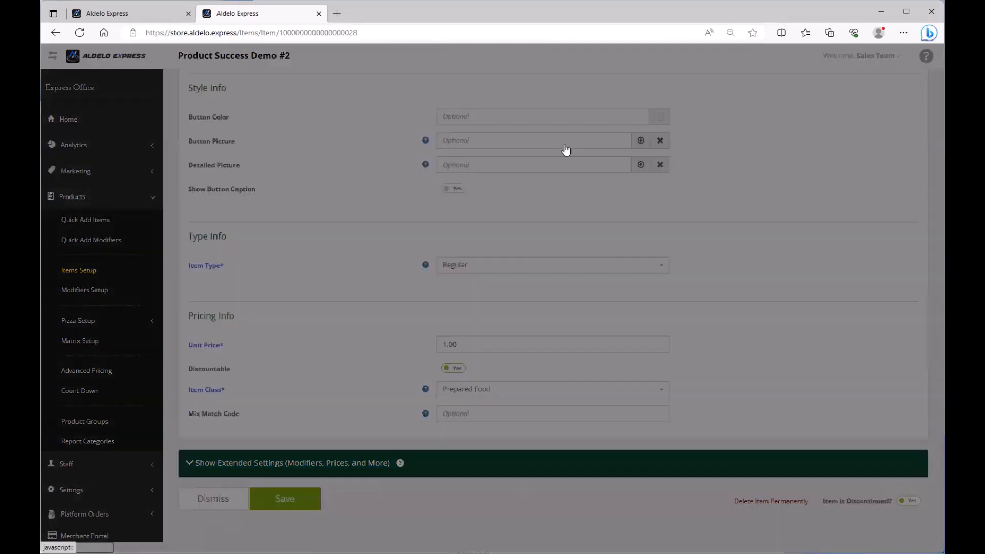
pyautogui.click(467, 128)
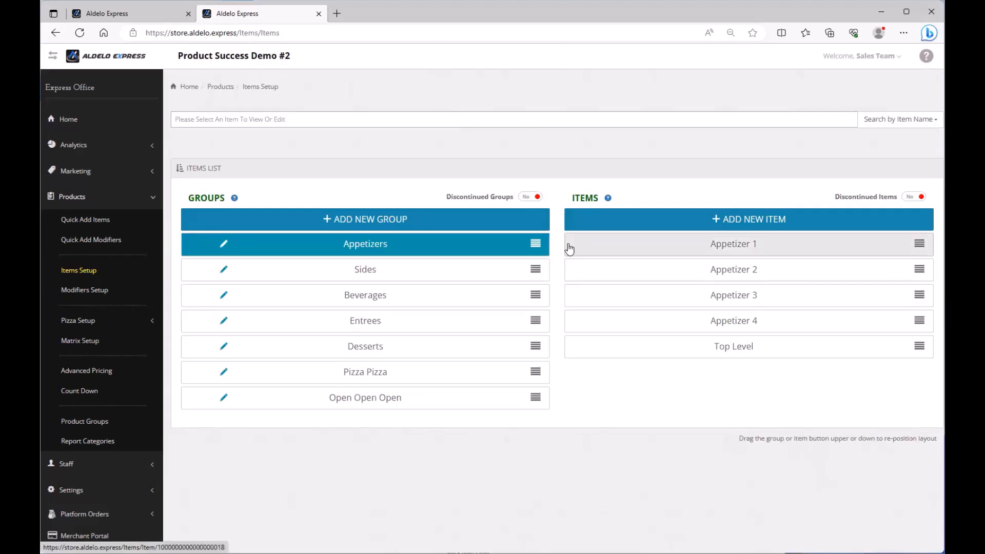
# Open Entree 1, review the Entree template's Select Dressing group (Ranch, BBQ, Honey BBQ), and save both
pyautogui.click(373, 330)
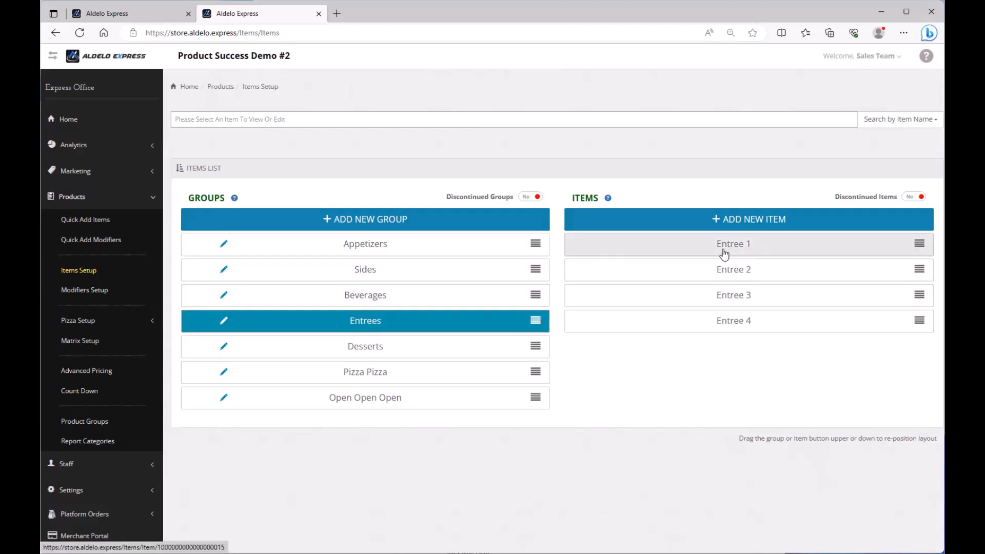
pyautogui.click(752, 255)
pyautogui.scroll(-2, 446, 337)
pyautogui.scroll(-3, 446, 341)
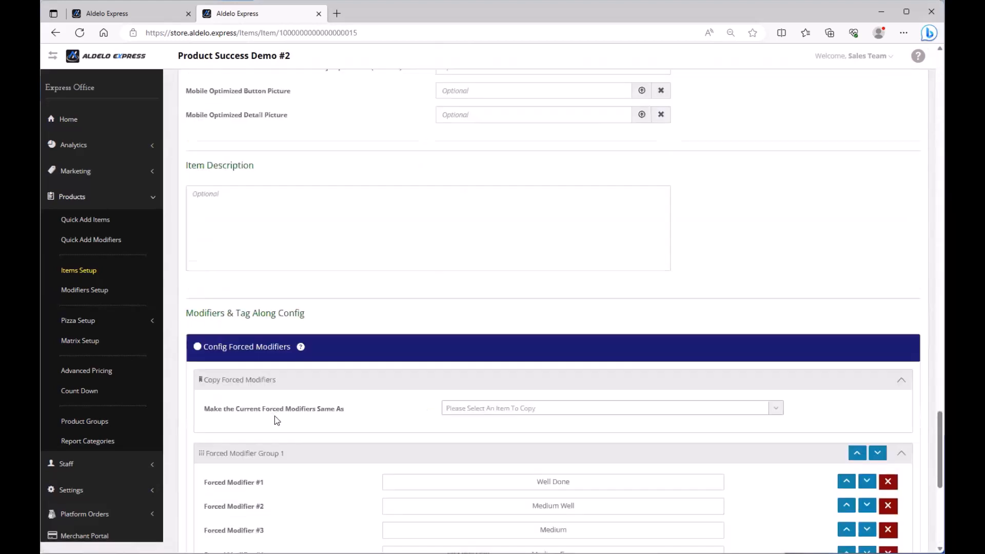
pyautogui.scroll(-3, 275, 416)
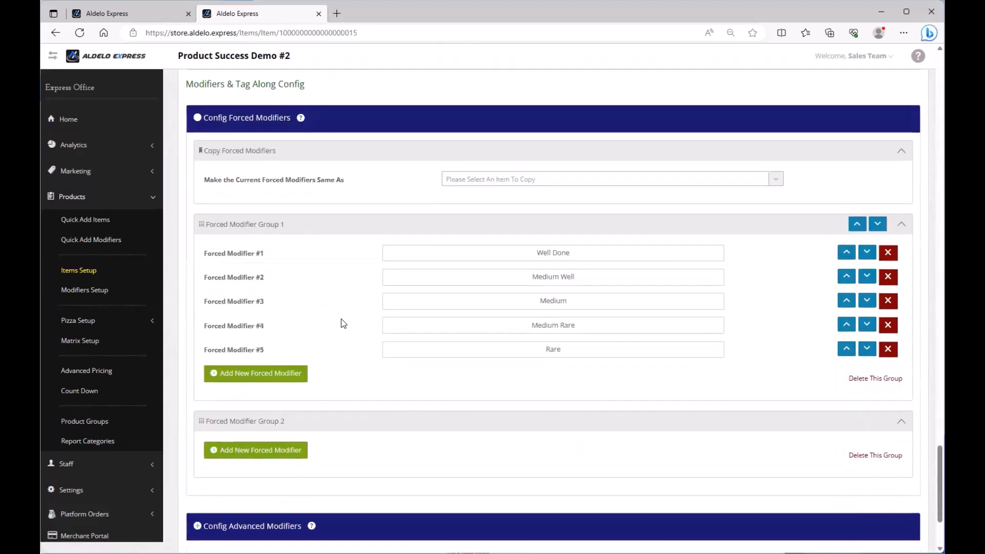
pyautogui.scroll(-1, 325, 339)
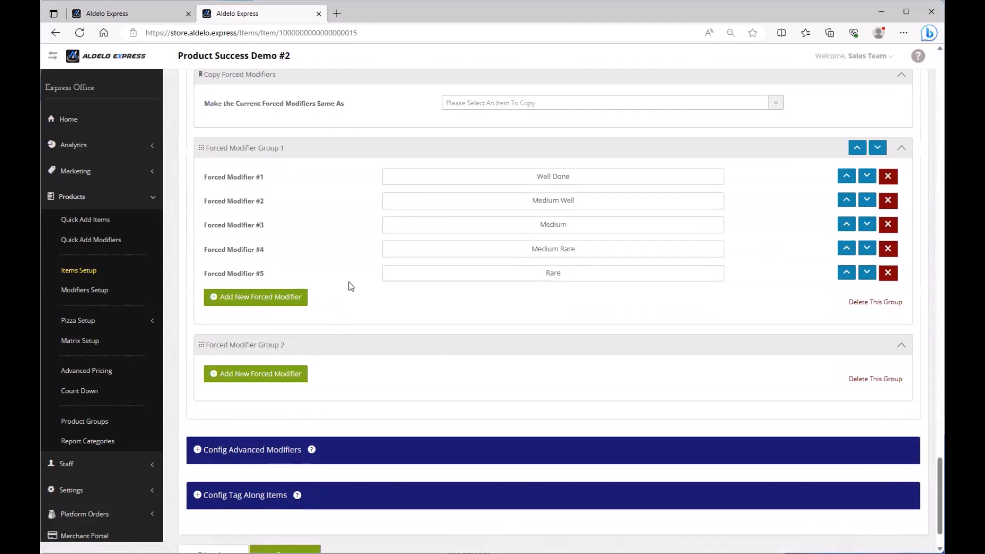
pyautogui.click(257, 457)
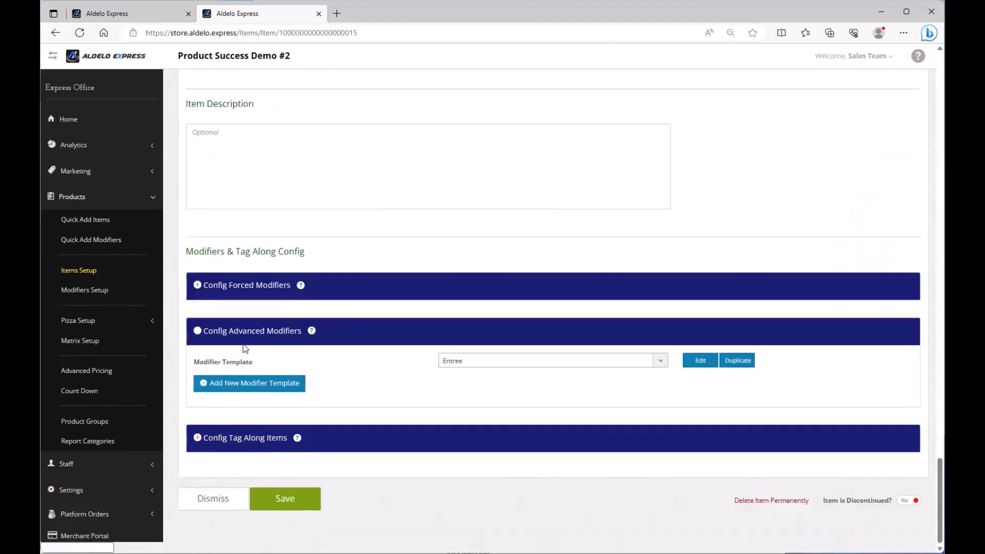
pyautogui.click(699, 363)
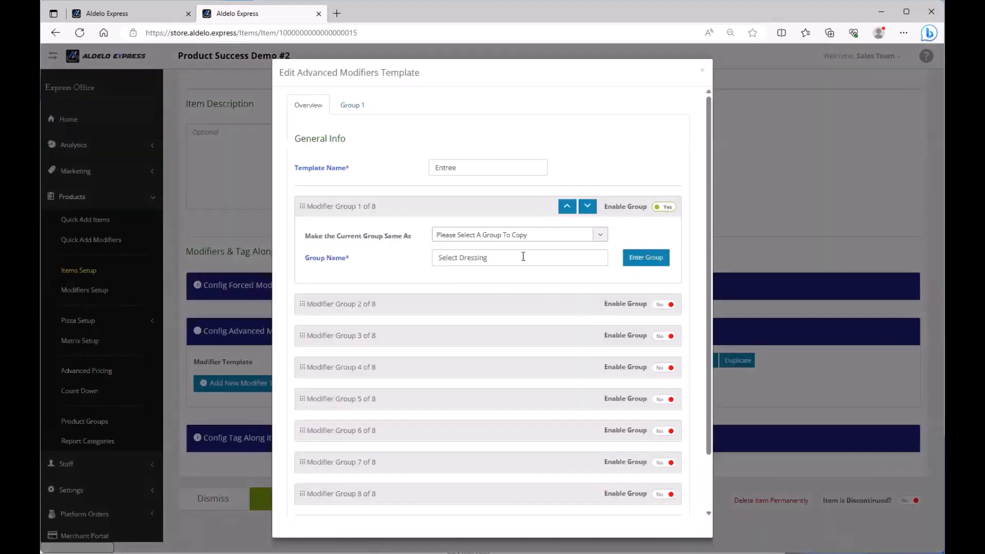
pyautogui.click(665, 258)
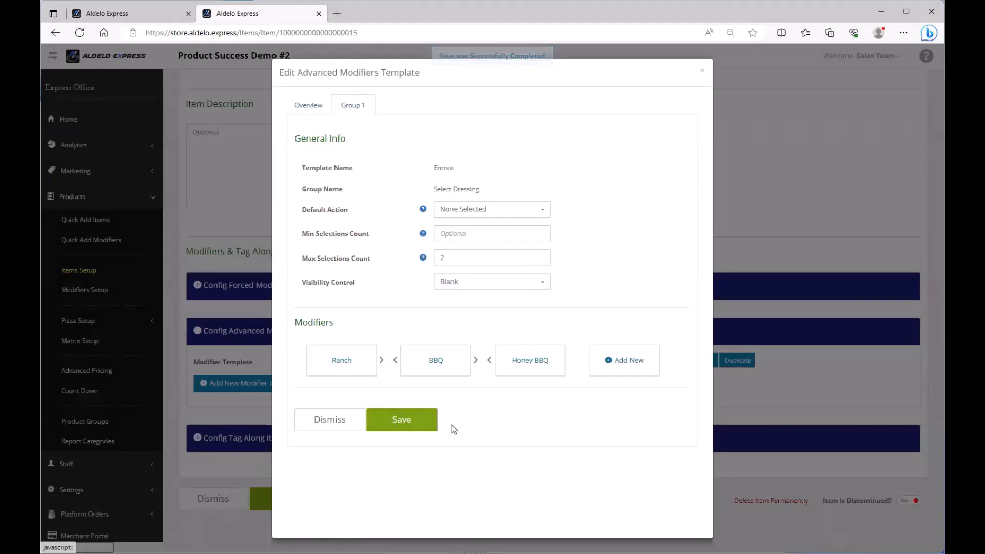
pyautogui.click(402, 420)
pyautogui.click(309, 499)
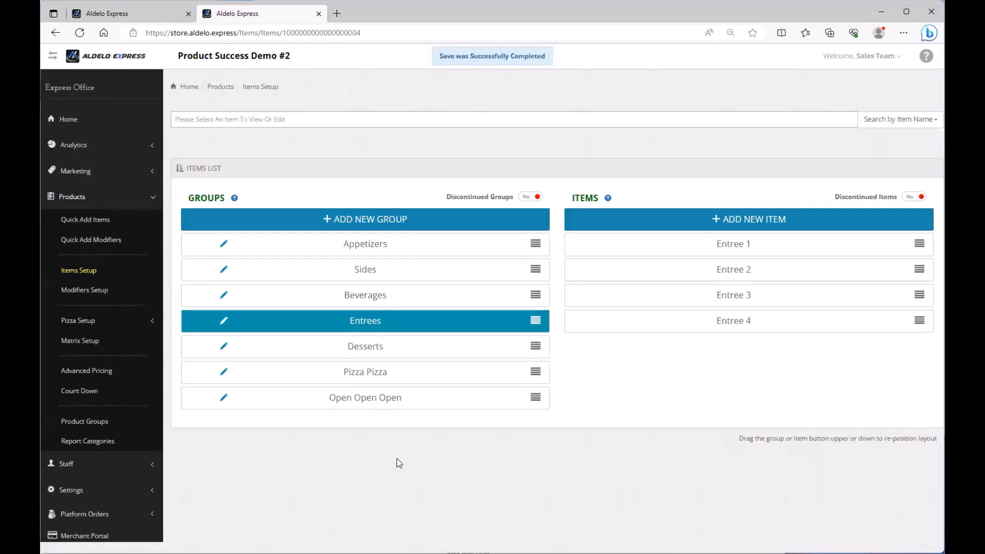
# In Modifiers Setup, search 'zu' including discontinued and permanently delete Zucchini Fri
pyautogui.click(93, 293)
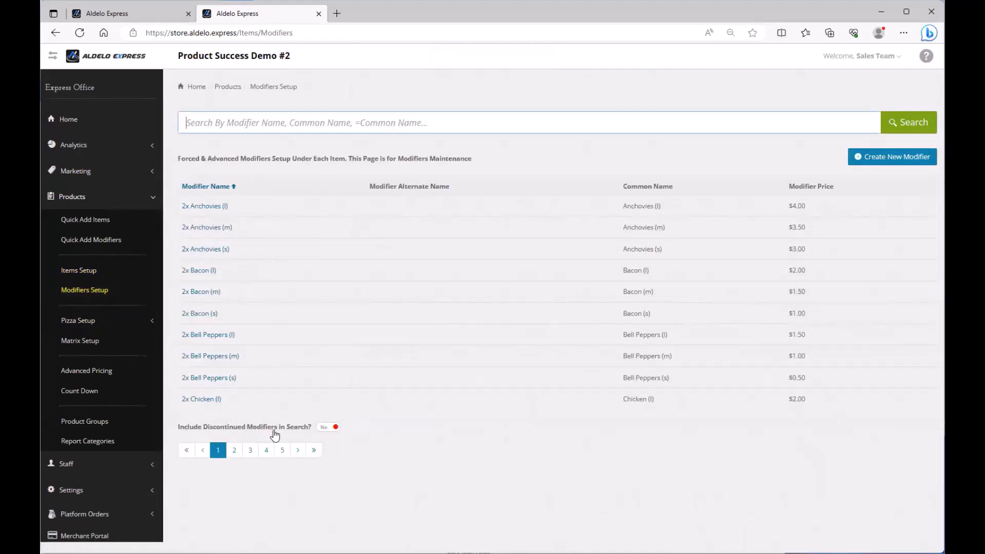
pyautogui.click(327, 427)
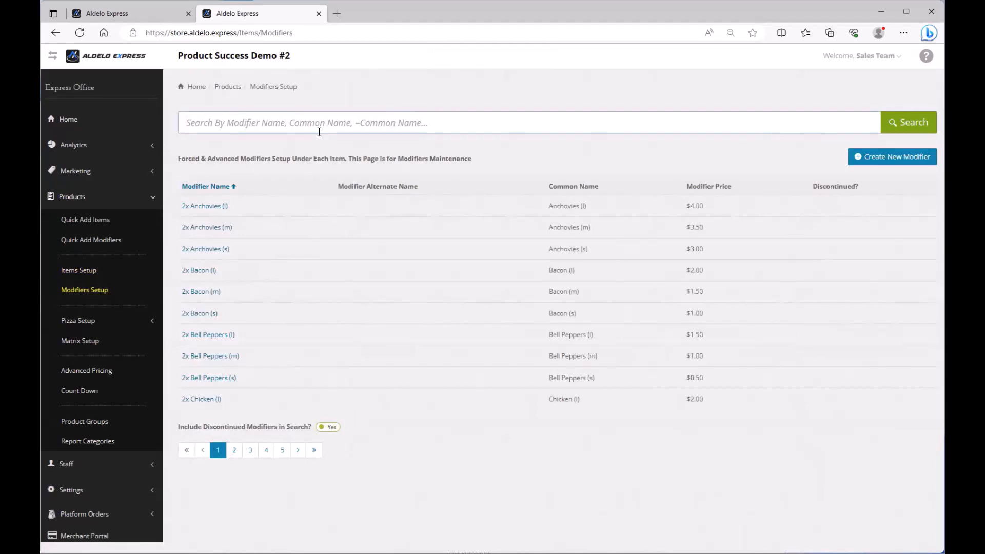
pyautogui.write('zucch')
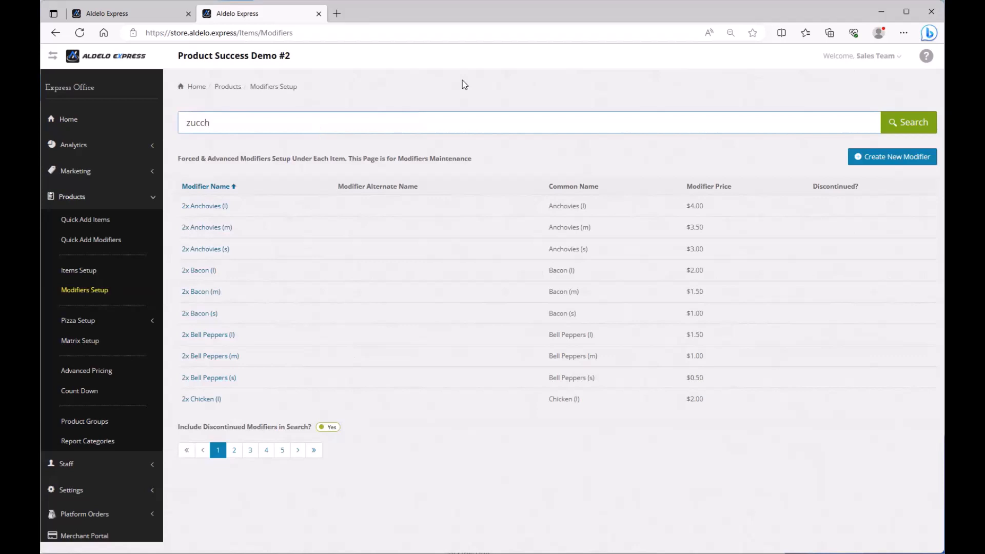
pyautogui.click(898, 124)
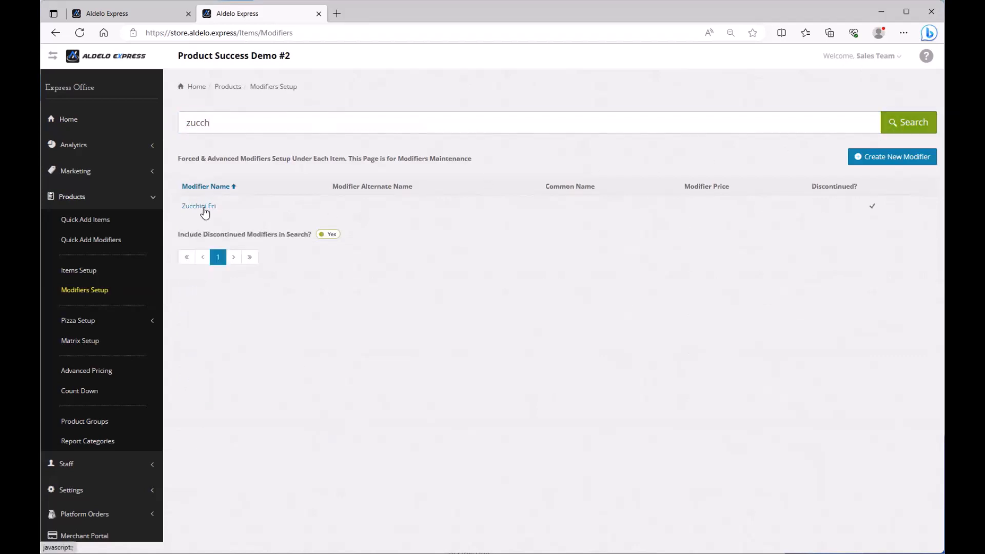
pyautogui.click(199, 207)
pyautogui.scroll(-3, 729, 253)
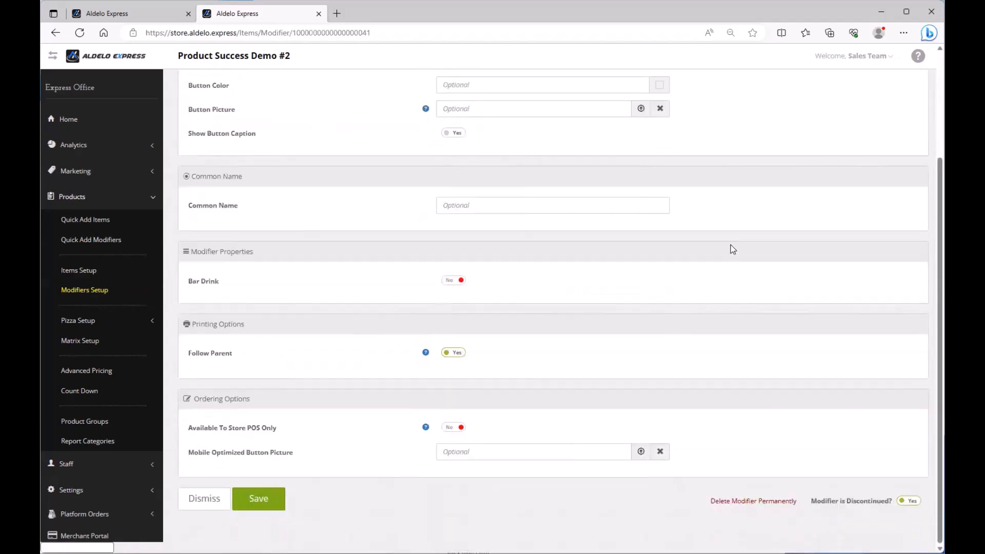
pyautogui.click(740, 501)
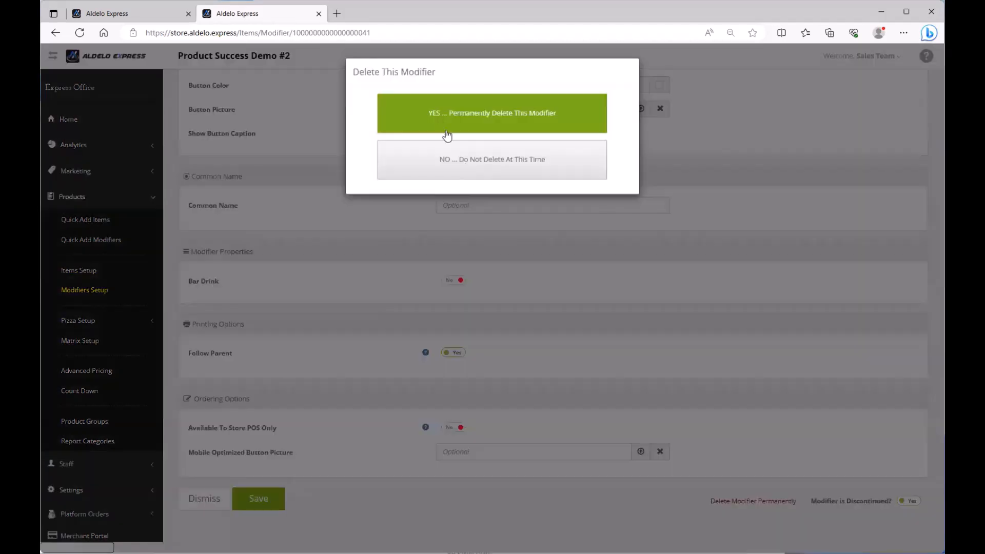
pyautogui.click(492, 124)
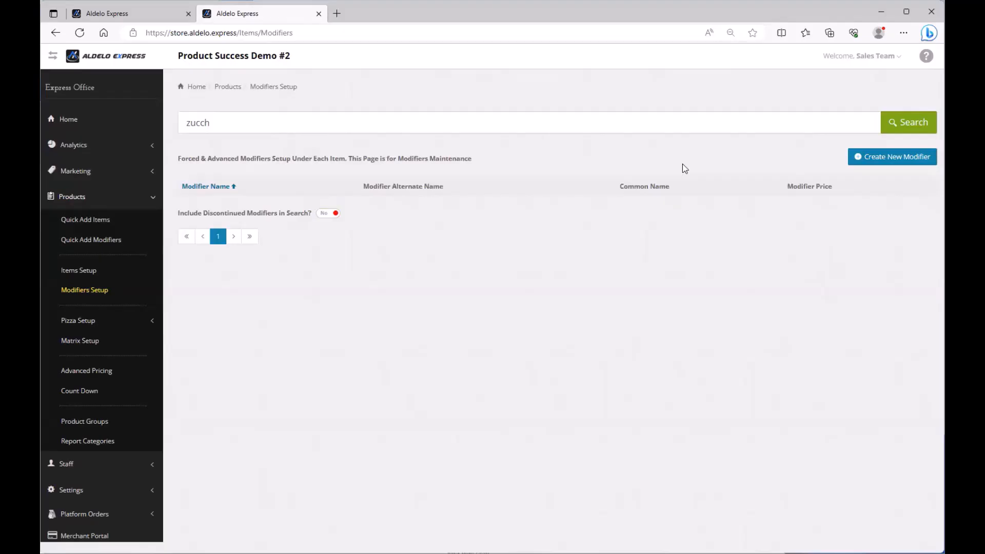
pyautogui.click(331, 213)
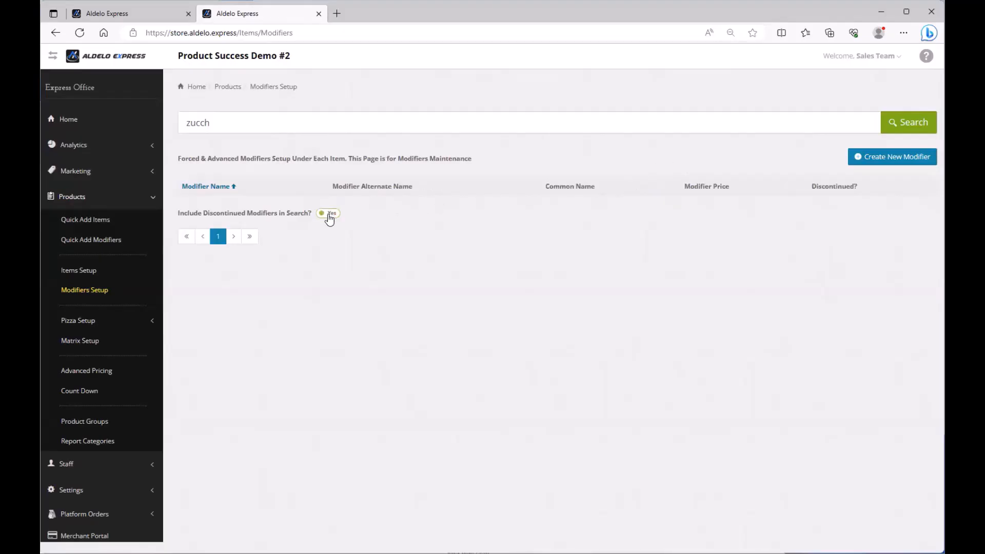
# Open the Advanced Pricing page filtered to the Beverages product group
pyautogui.click(330, 213)
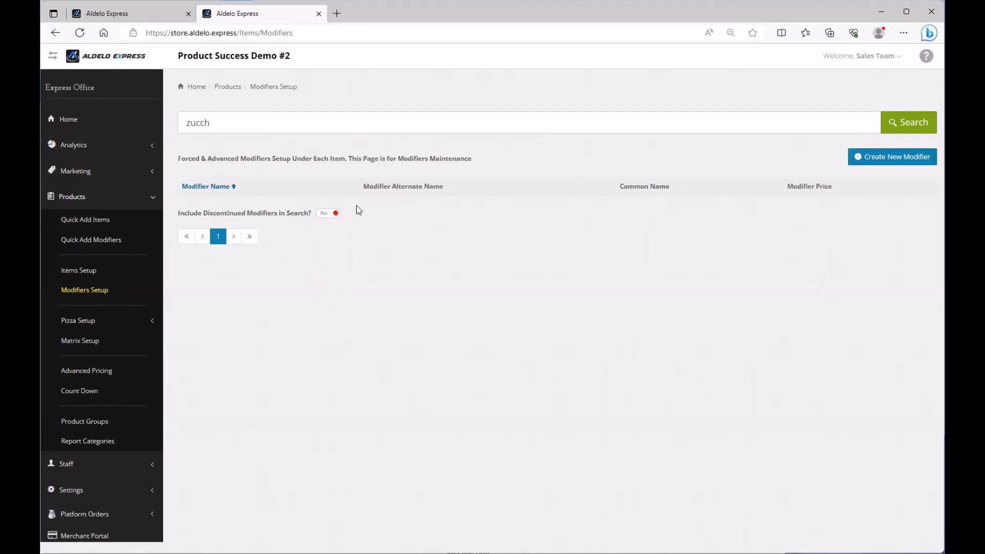
pyautogui.click(102, 377)
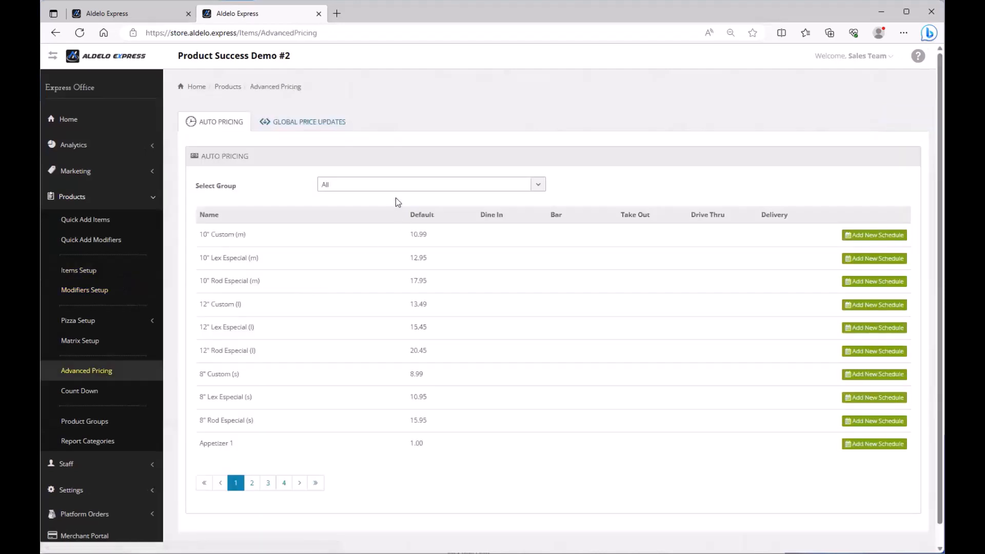
pyautogui.click(385, 186)
pyautogui.click(385, 186)
pyautogui.click(385, 186)
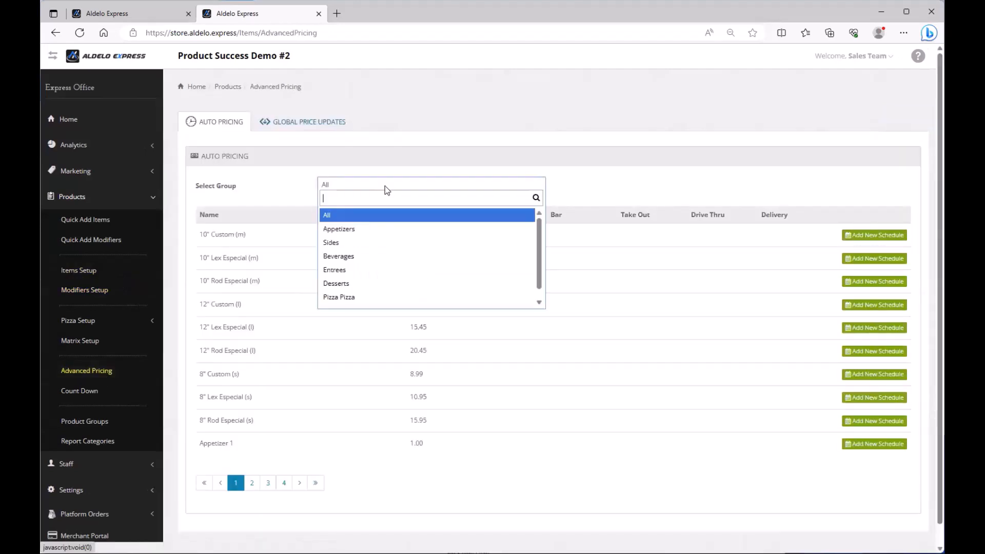
pyautogui.click(358, 258)
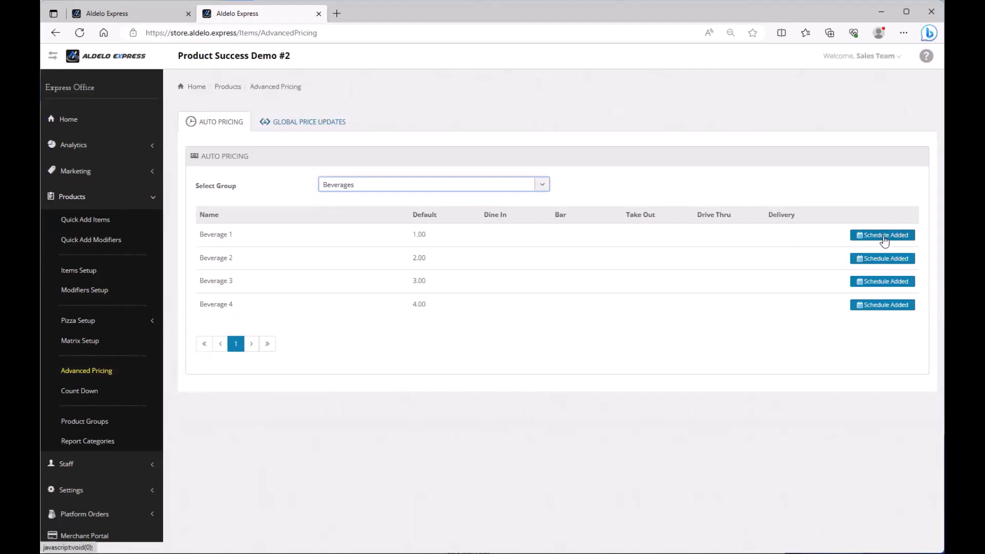
# Expand Beverage 1's schedule showing the daily 0.50 price from 3:00 to 7:00 PM
pyautogui.click(883, 237)
pyautogui.moveTo(276, 282); pyautogui.dragTo(572, 402)
pyautogui.click(691, 289)
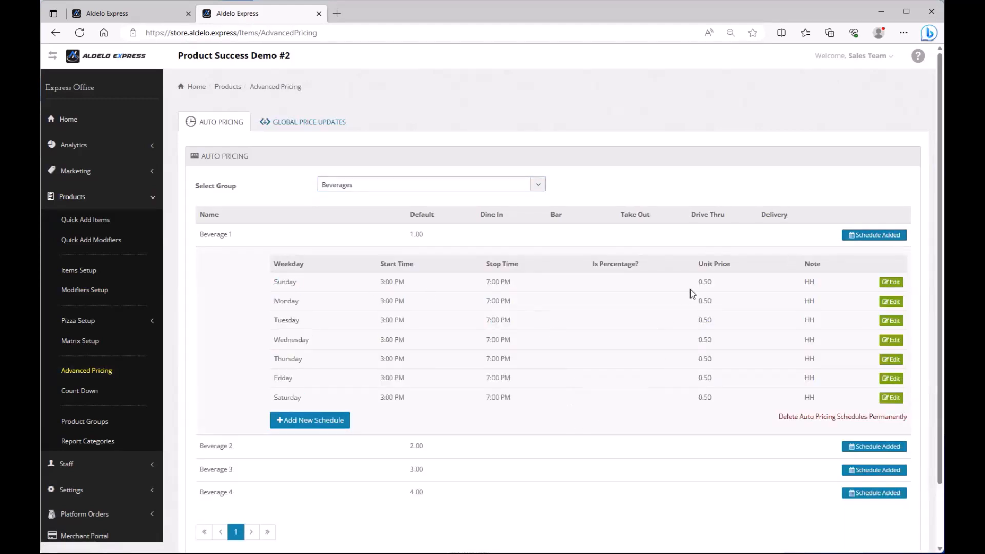
pyautogui.doubleClick(702, 284)
pyautogui.click(105, 201)
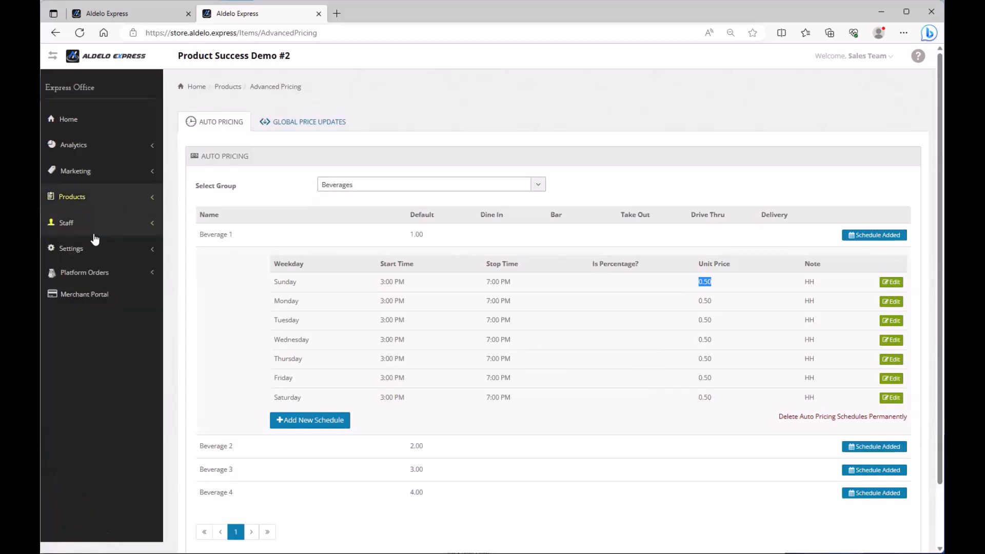
# Open the Employees list and toggle Include Released Employees in Search on and off
pyautogui.click(96, 230)
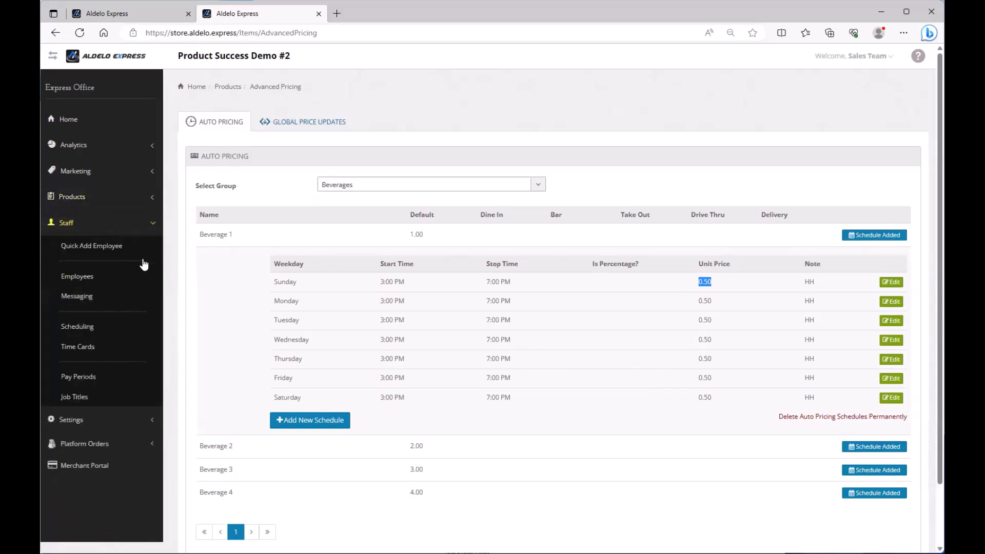
pyautogui.click(89, 283)
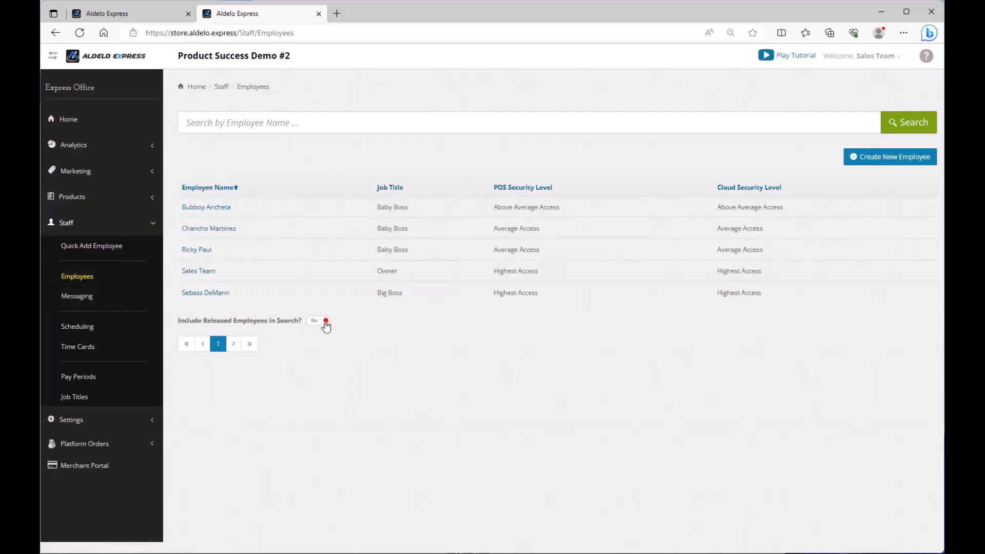
pyautogui.click(323, 322)
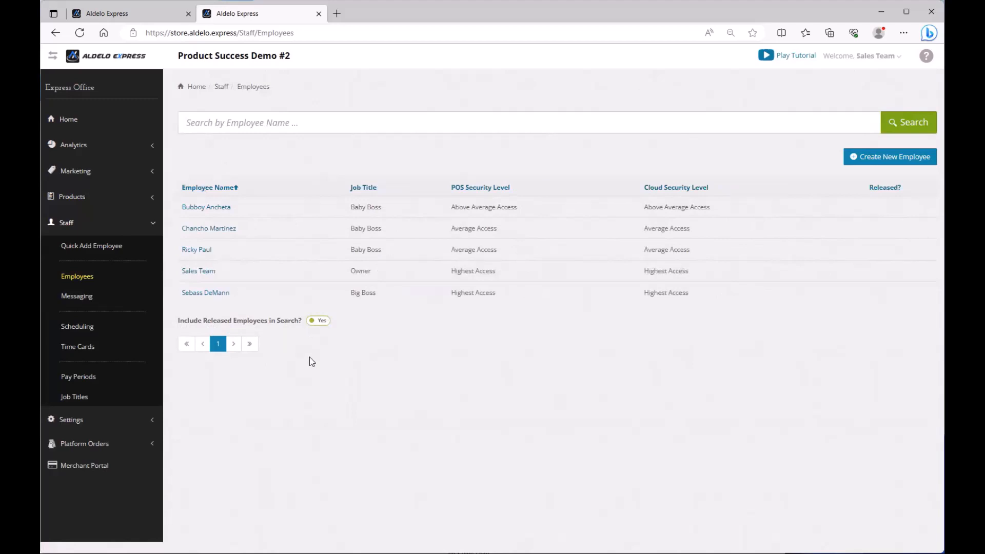
pyautogui.click(325, 322)
pyautogui.click(325, 322)
pyautogui.click(323, 323)
pyautogui.click(322, 323)
pyautogui.click(318, 323)
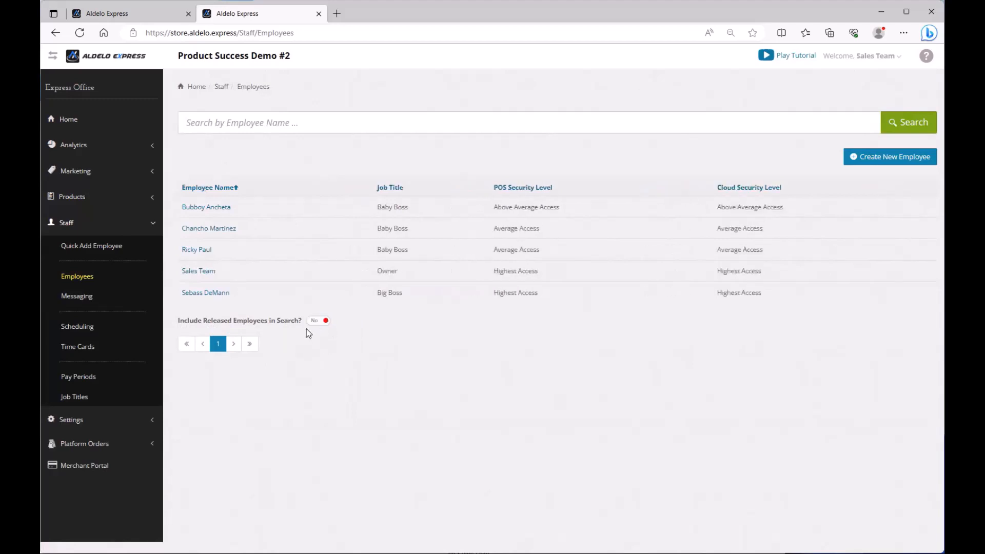
pyautogui.click(319, 324)
pyautogui.click(319, 325)
# Highlight the employees' security levels, Above Average Access and Average Access
pyautogui.moveTo(491, 208); pyautogui.dragTo(579, 206)
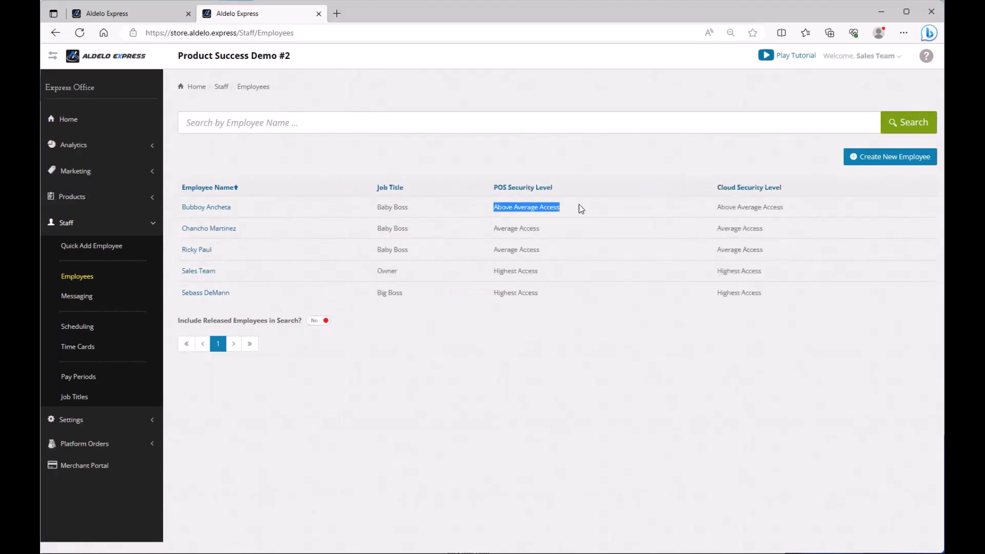
pyautogui.moveTo(494, 230); pyautogui.dragTo(543, 231)
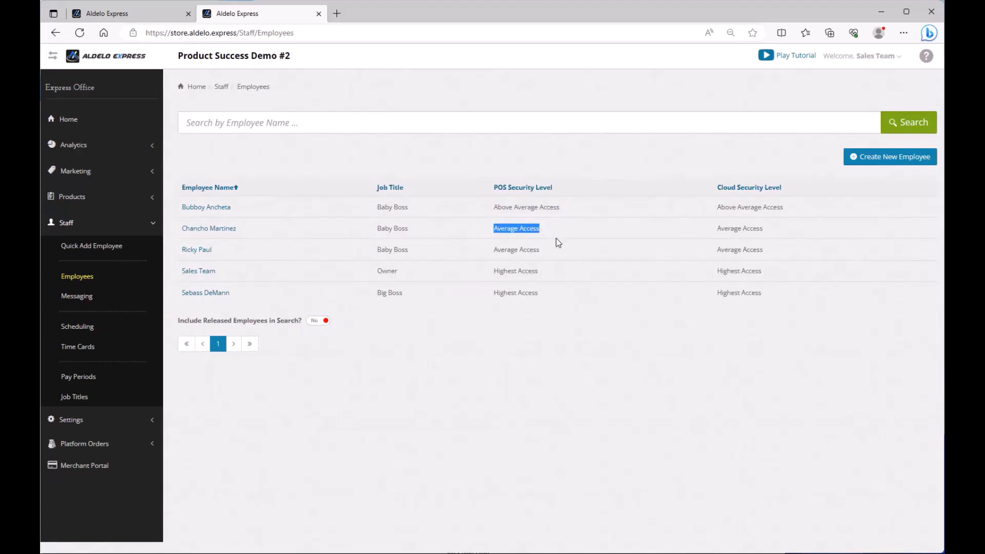
pyautogui.click(533, 273)
# Open the second employee's record, review the 15.00 pay rate, and save it unchanged
pyautogui.click(202, 226)
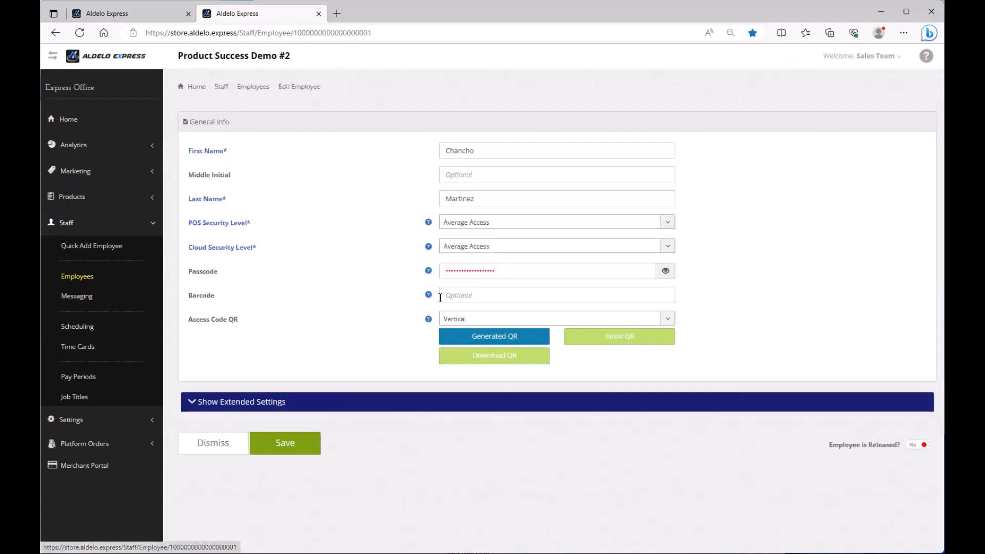
pyautogui.click(247, 405)
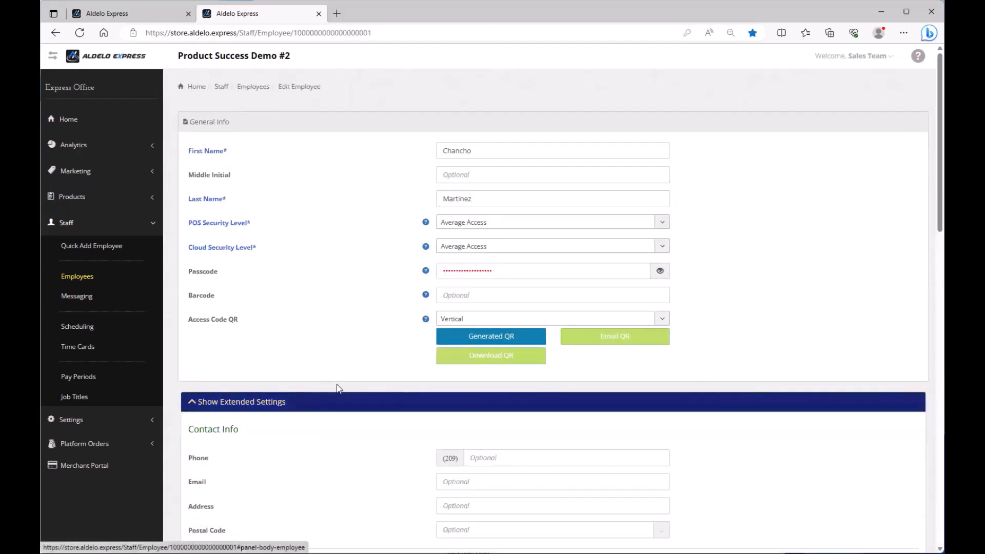
pyautogui.moveTo(462, 330); pyautogui.dragTo(385, 336)
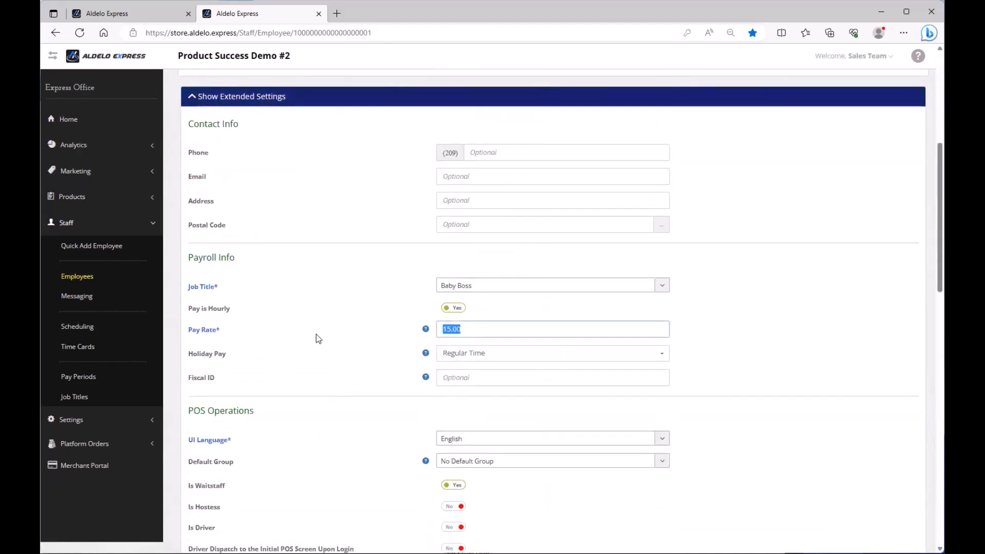
pyautogui.scroll(-5, 316, 334)
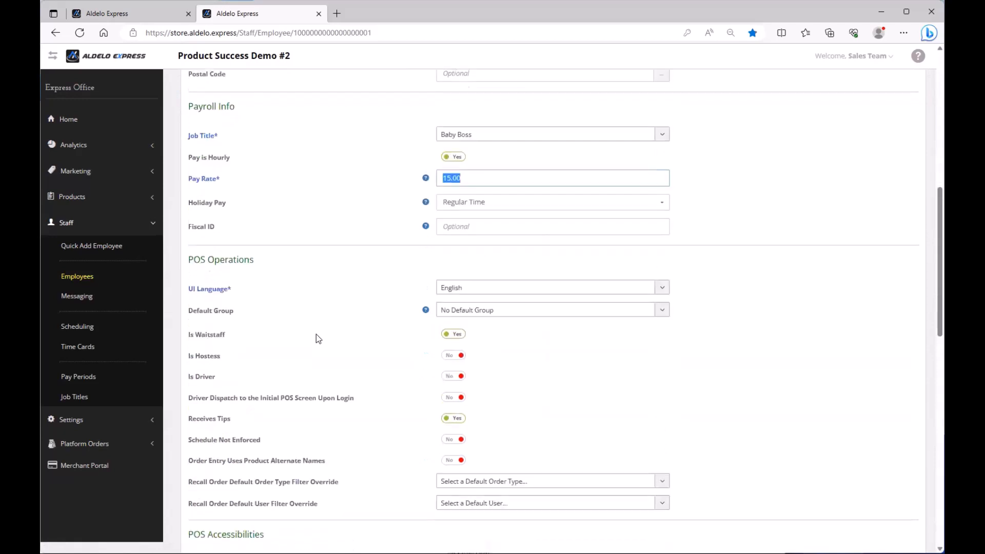
pyautogui.scroll(-12, 315, 334)
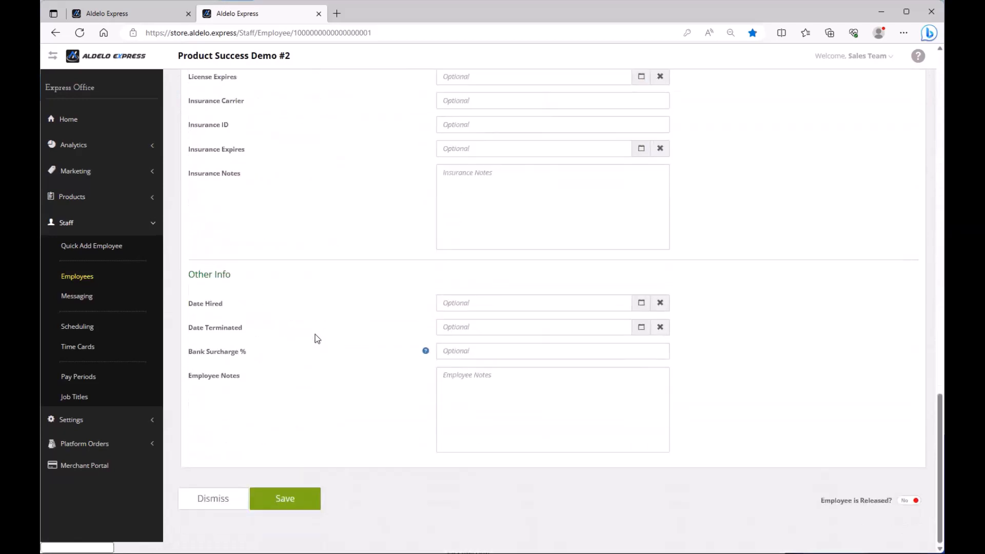
pyautogui.click(277, 508)
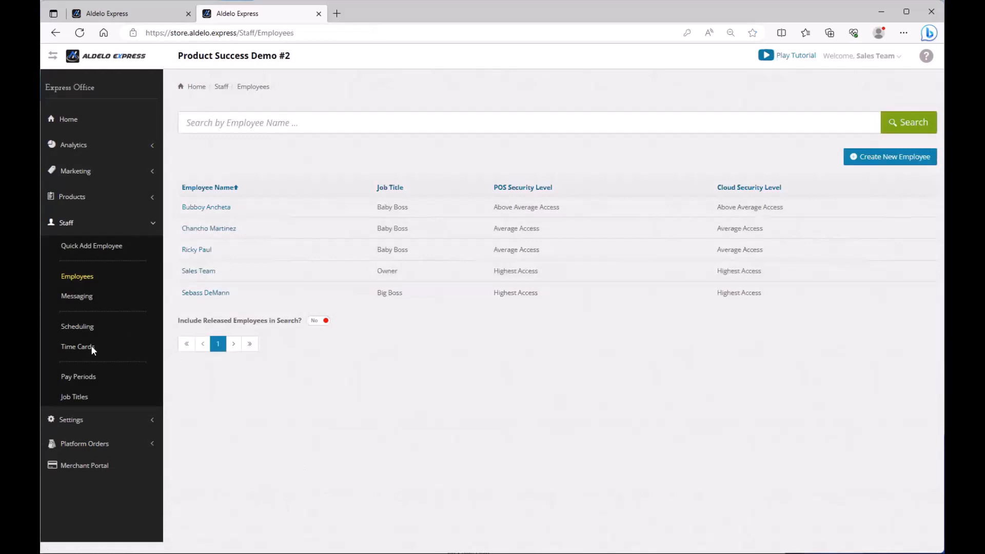
# Review the employee's 5-hour 6/16/2023 time card, then the 6/12–6/25/2023 pay period summary
pyautogui.click(92, 349)
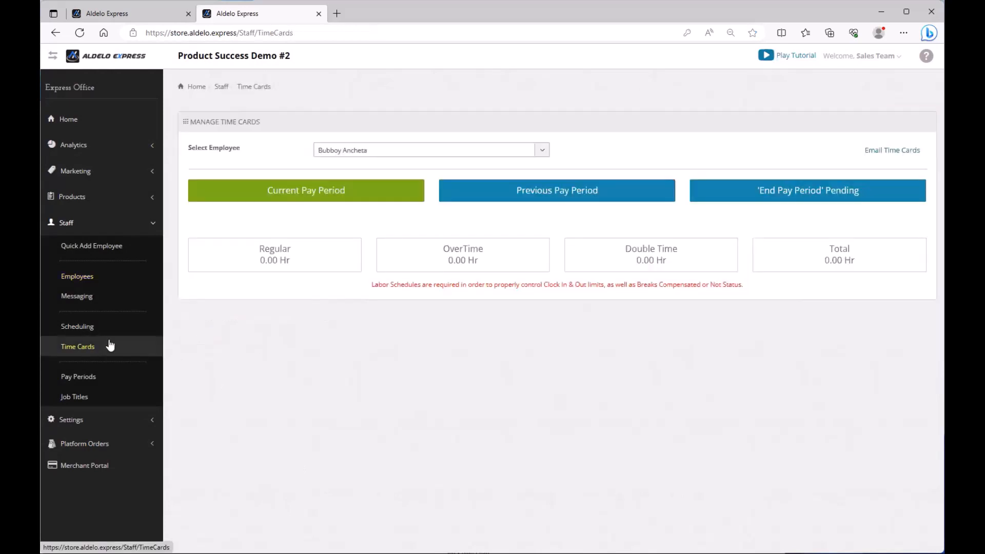
pyautogui.click(503, 153)
pyautogui.click(385, 195)
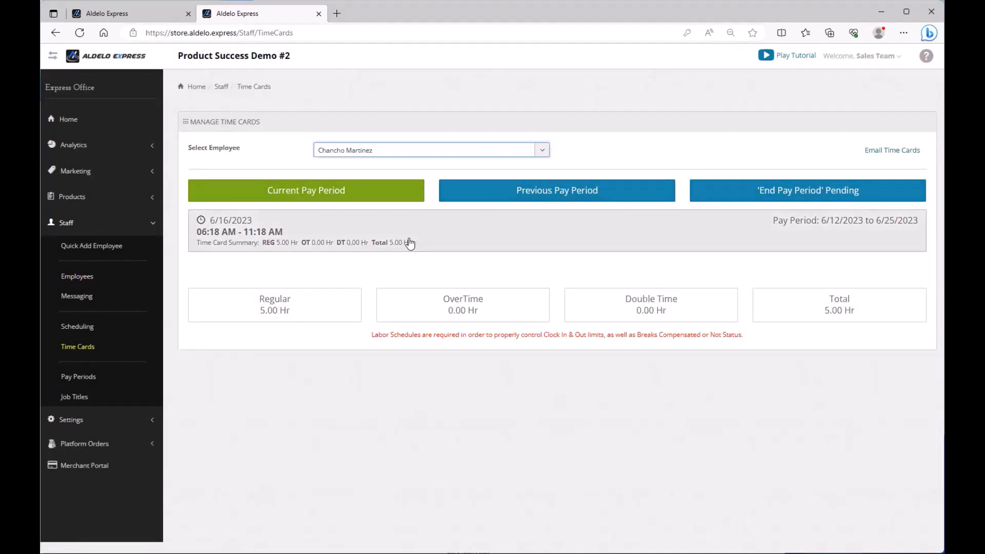
pyautogui.click(474, 242)
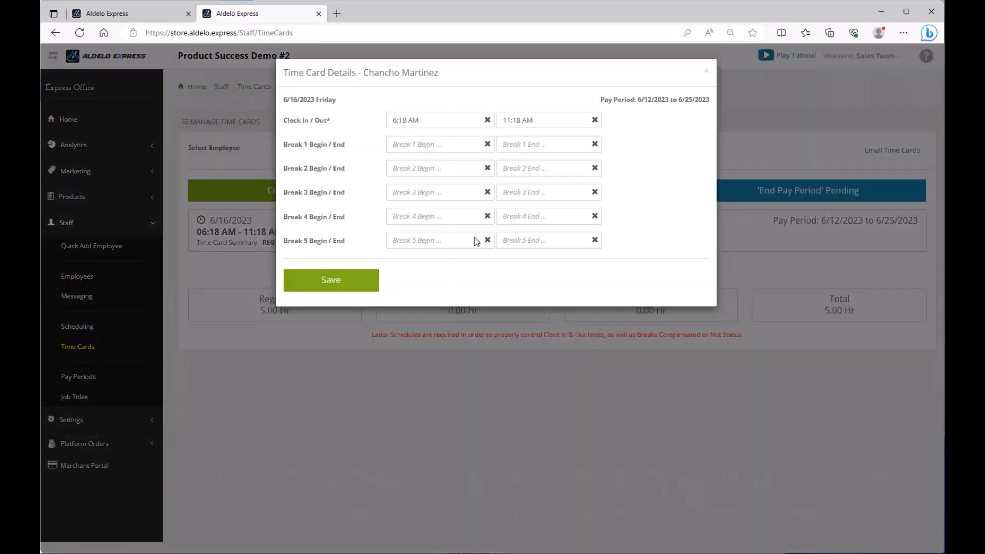
pyautogui.click(706, 71)
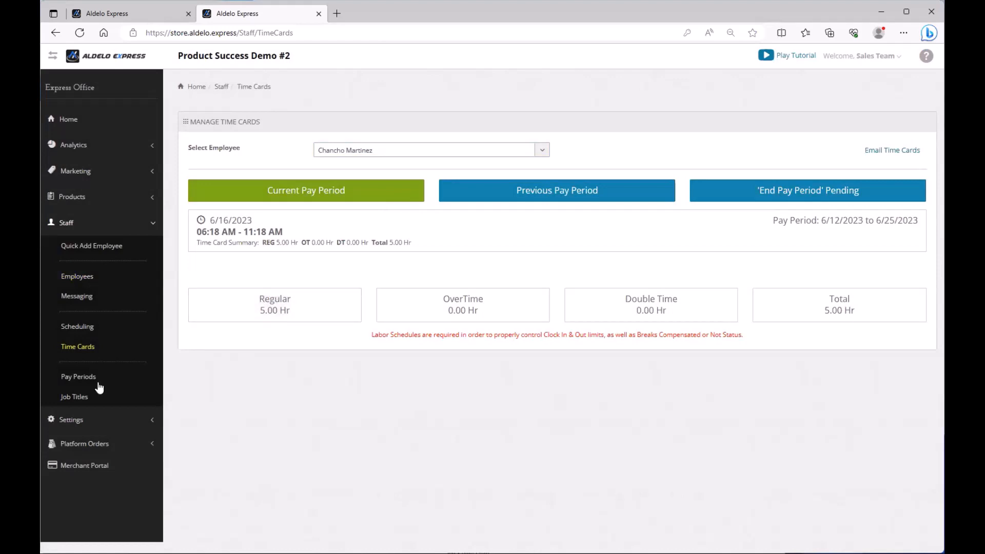
pyautogui.click(78, 384)
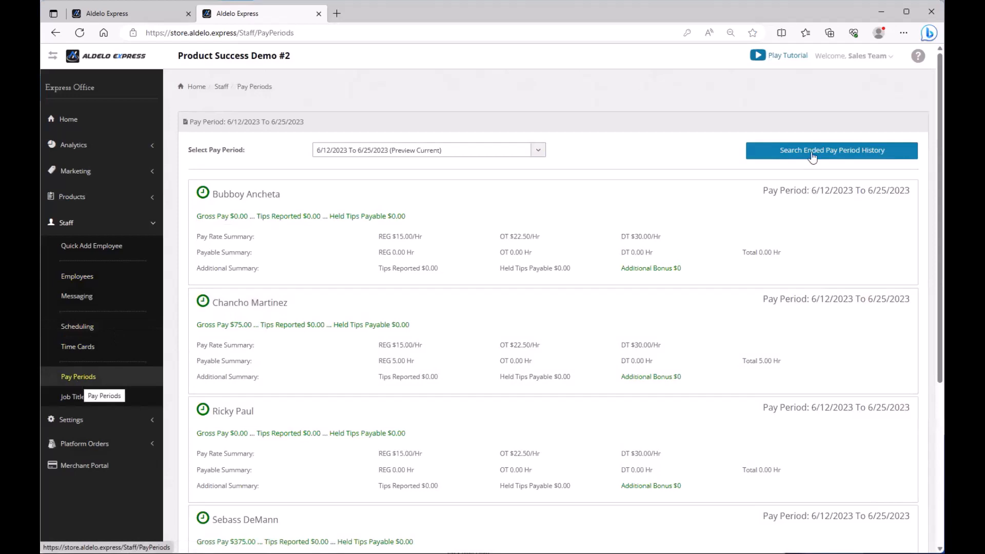
# Review the Historical Pay Periods list of ended pay periods, then collapse Staff
pyautogui.click(851, 154)
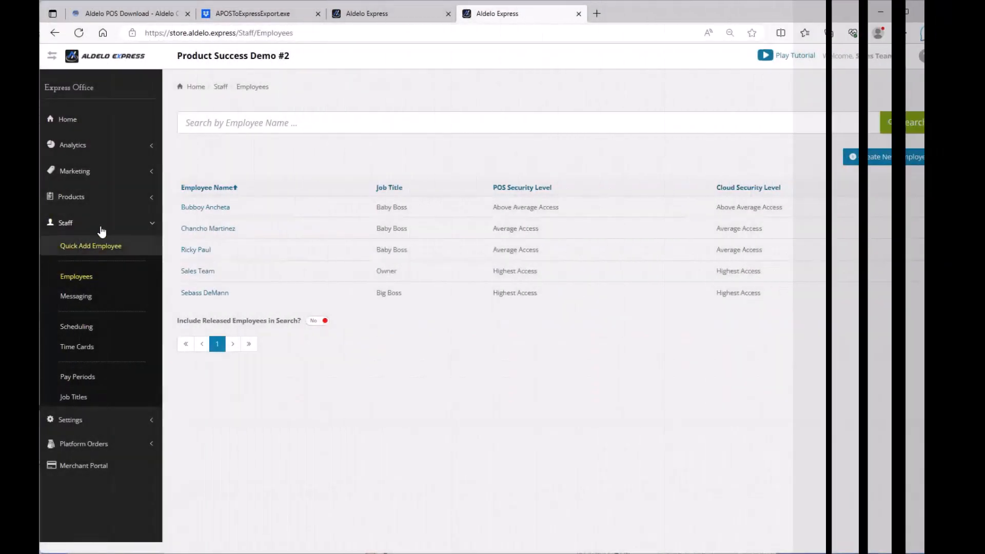
pyautogui.click(99, 225)
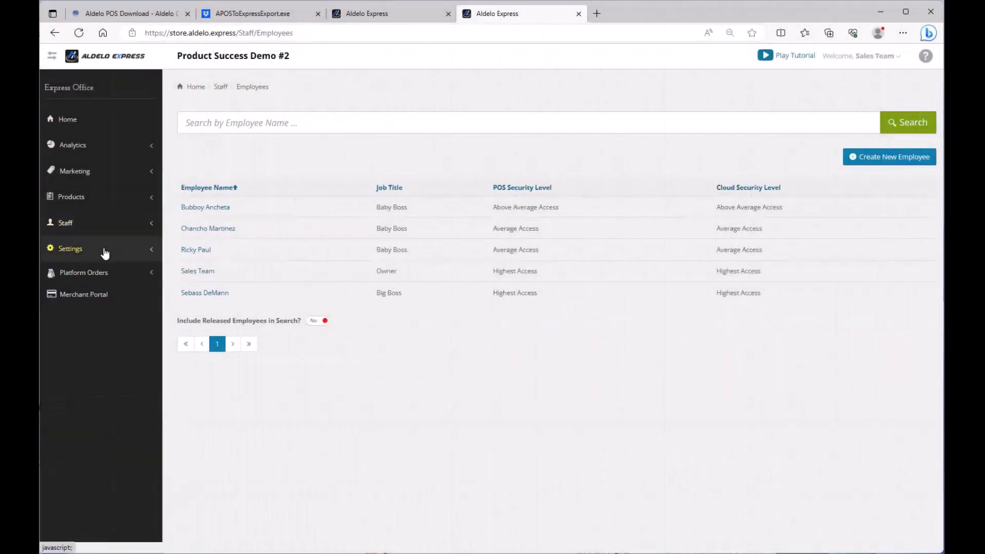
# Expand Settings and review the store's Security Config page
pyautogui.click(104, 252)
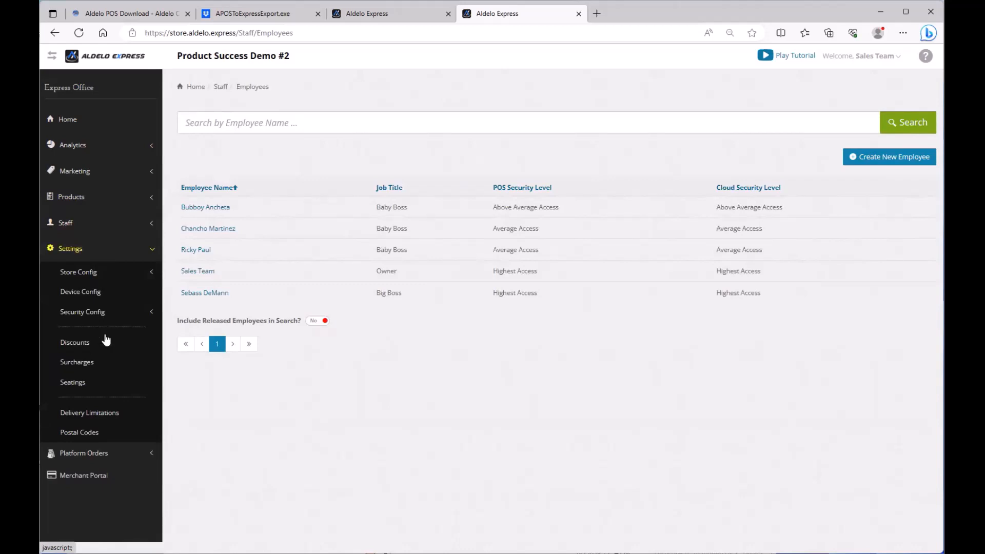
pyautogui.click(99, 318)
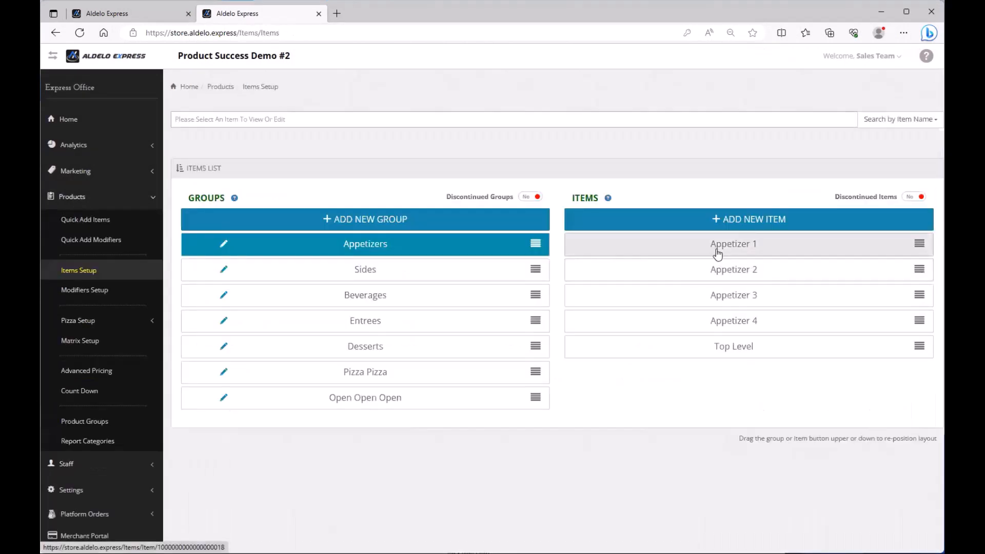
# Check that Appetizer 2's extended printing options print to Kitchen 2
pyautogui.click(717, 278)
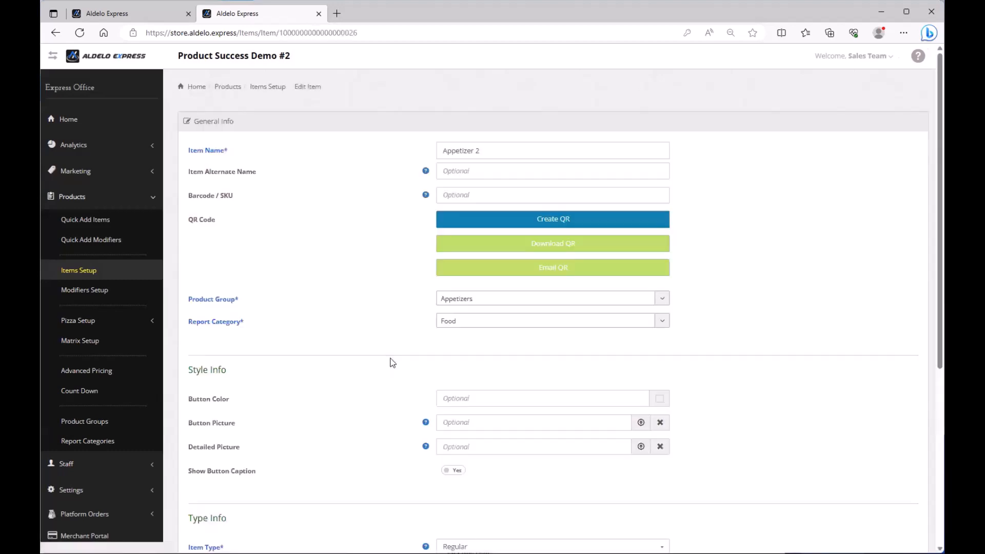
pyautogui.scroll(-5, 369, 362)
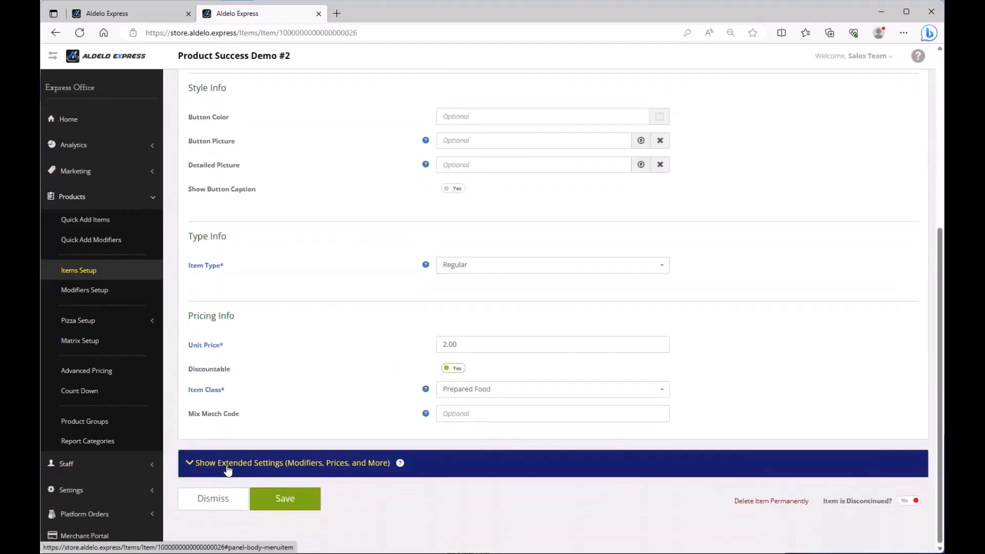
pyautogui.click(337, 462)
pyautogui.scroll(-5, 341, 445)
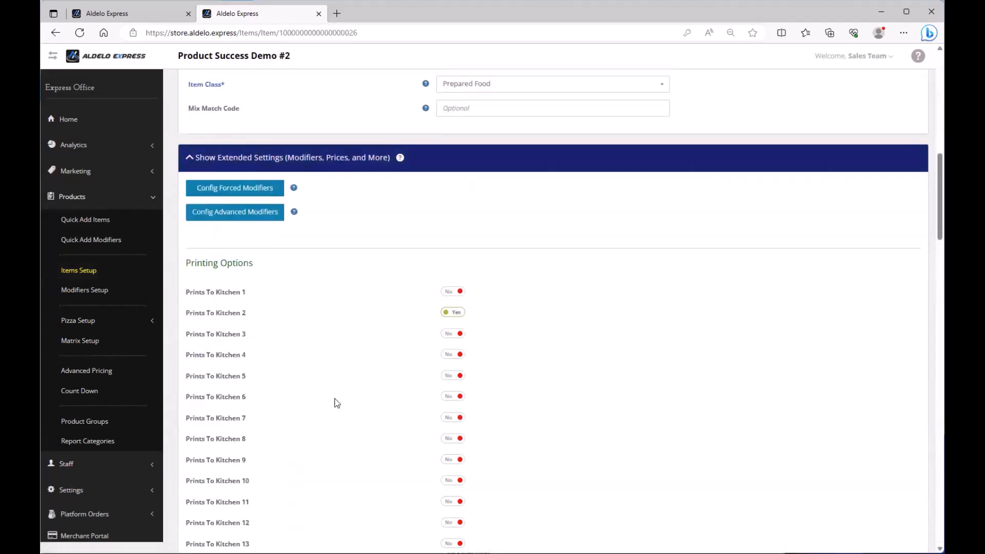
pyautogui.moveTo(186, 314); pyautogui.dragTo(265, 315)
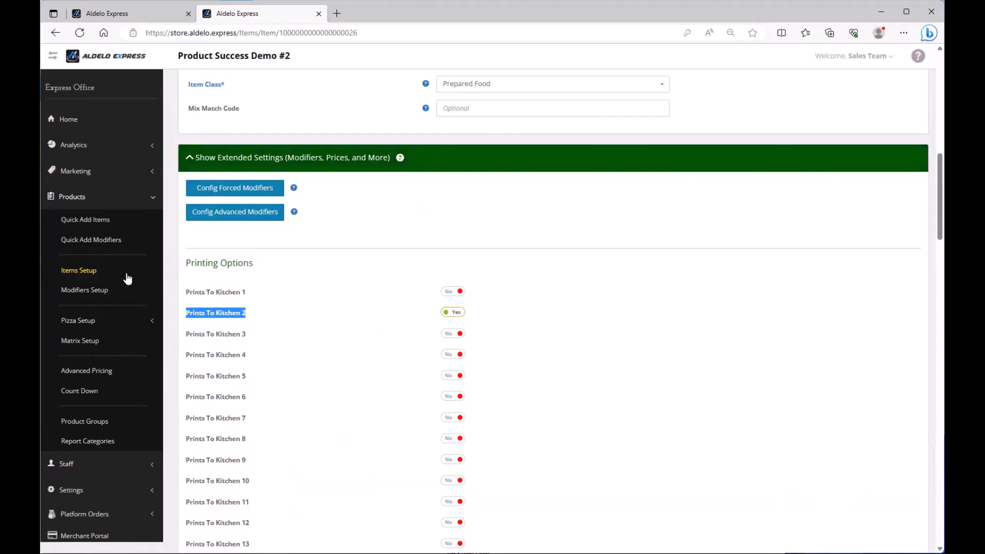
pyautogui.click(109, 273)
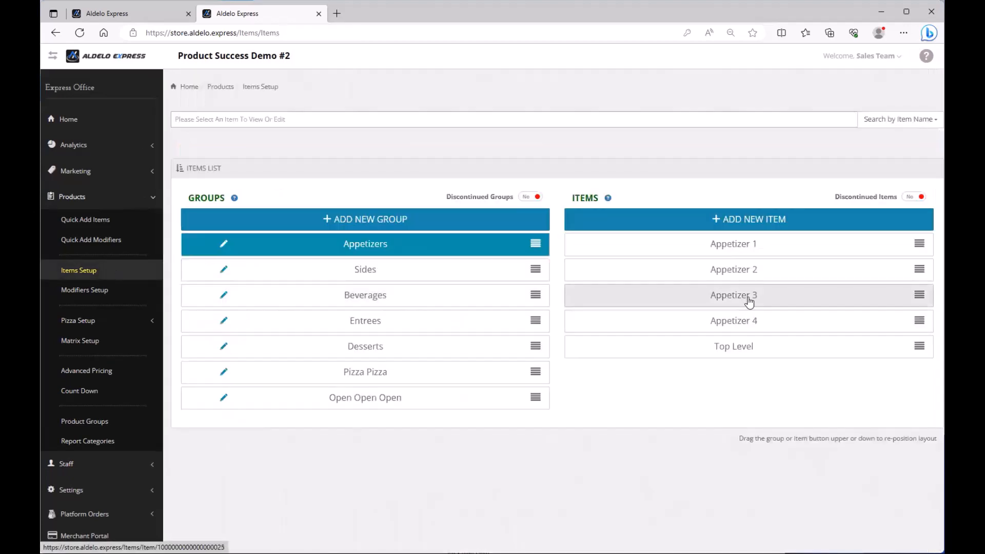
# Check that Appetizer 3's extended printing options print to Kitchen 3
pyautogui.click(749, 302)
pyautogui.scroll(-5, 292, 318)
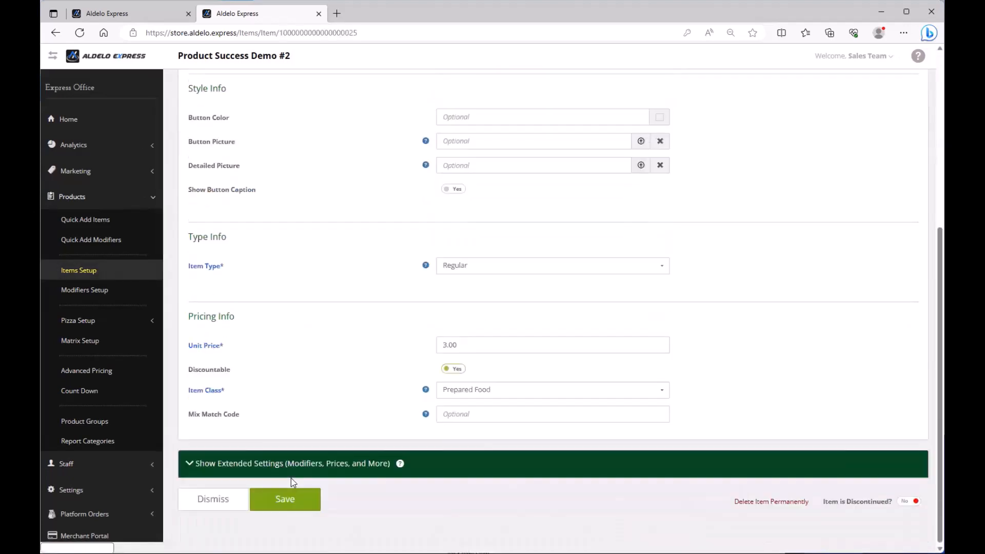
pyautogui.click(265, 464)
pyautogui.scroll(-4, 282, 336)
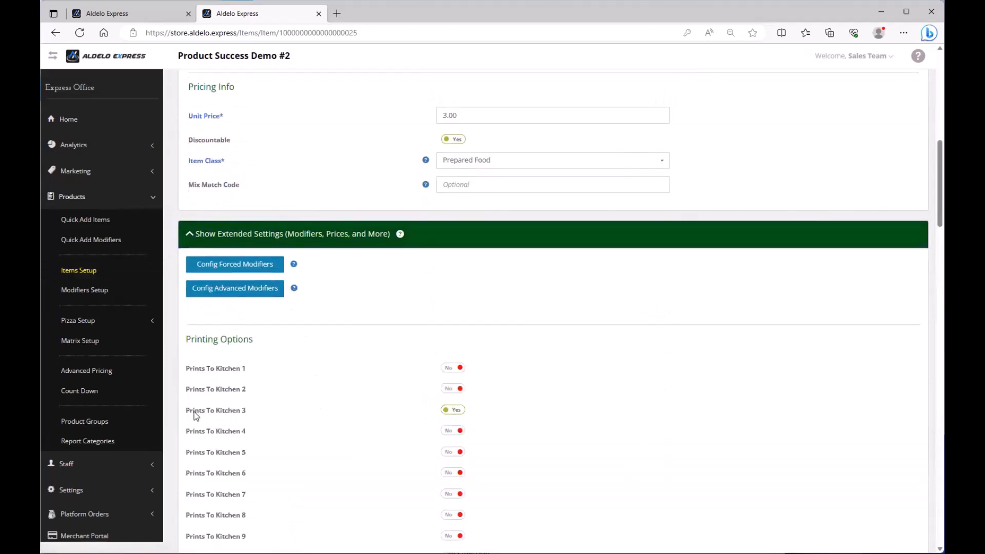
pyautogui.moveTo(188, 412); pyautogui.dragTo(281, 415)
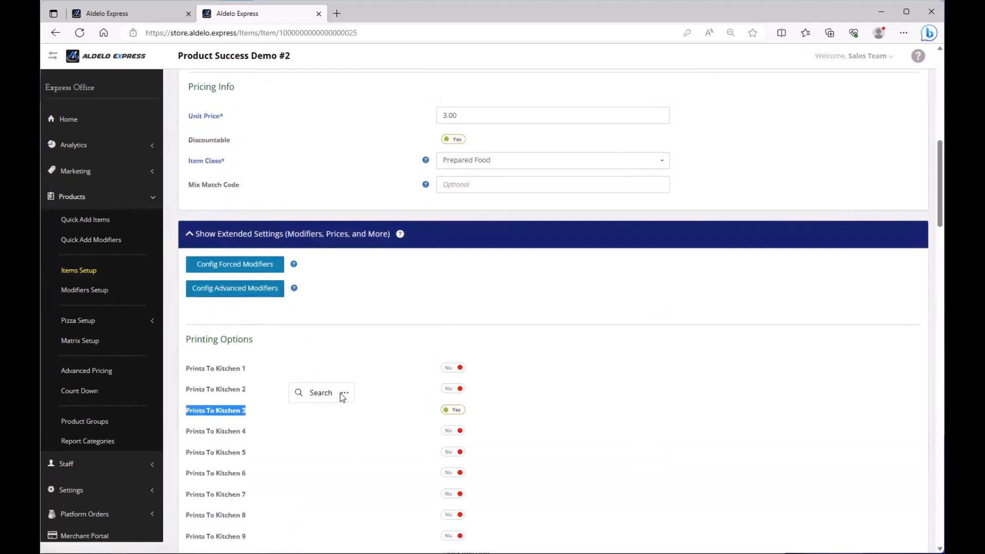
pyautogui.click(87, 271)
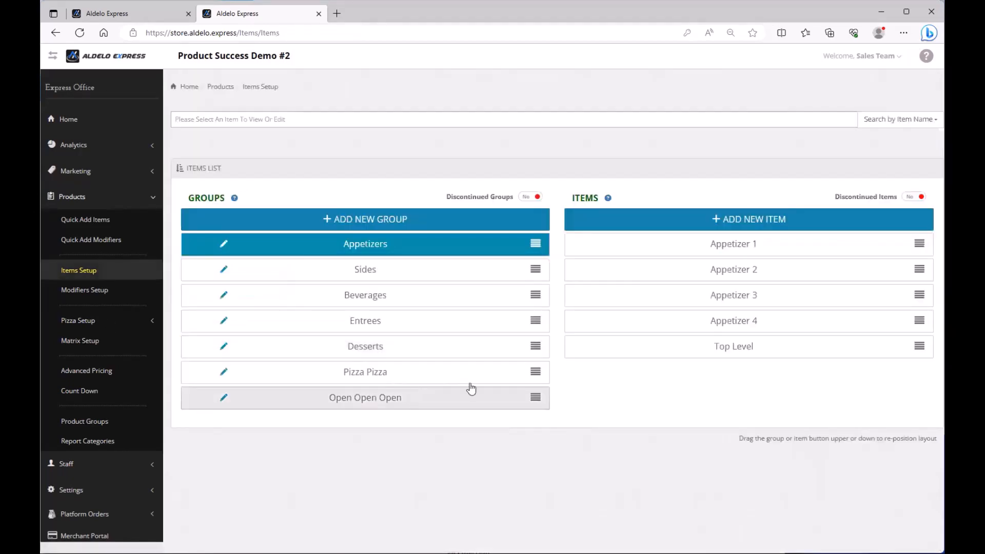
# Open Appetizer 4's extended settings showing it prints only to Kitchen 4
pyautogui.click(727, 327)
pyautogui.scroll(-5, 313, 390)
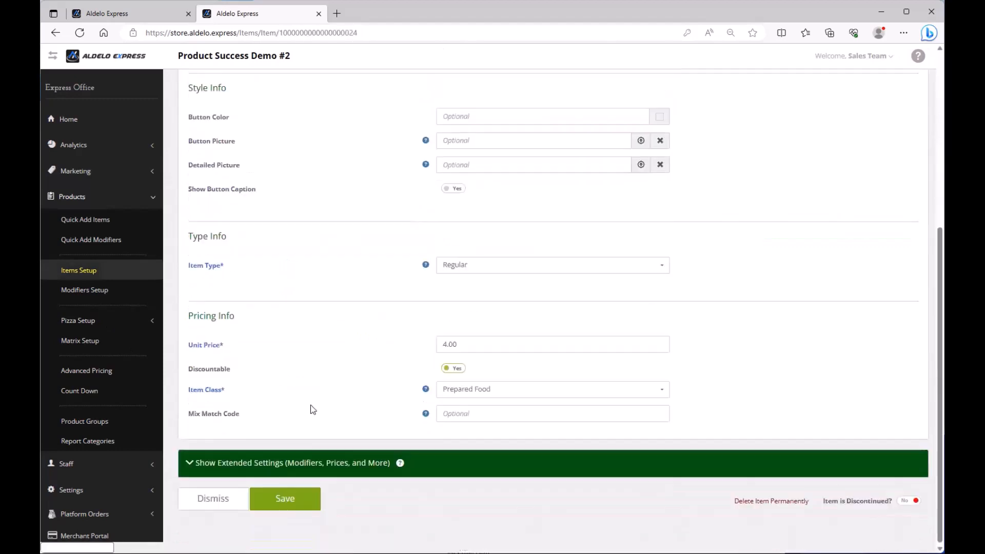
pyautogui.click(275, 457)
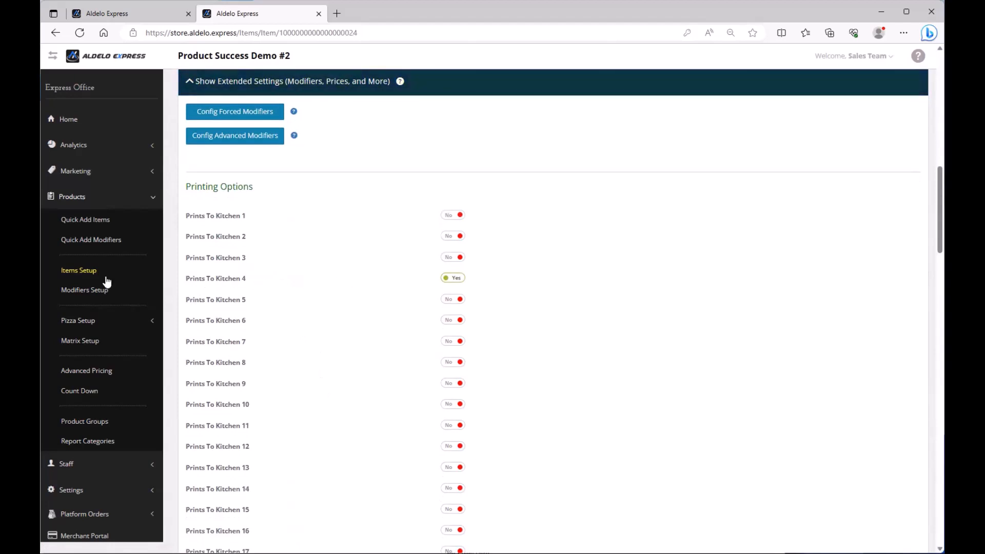
# Collapse Products and open the device options menu on the iPad passcode screen
pyautogui.click(114, 199)
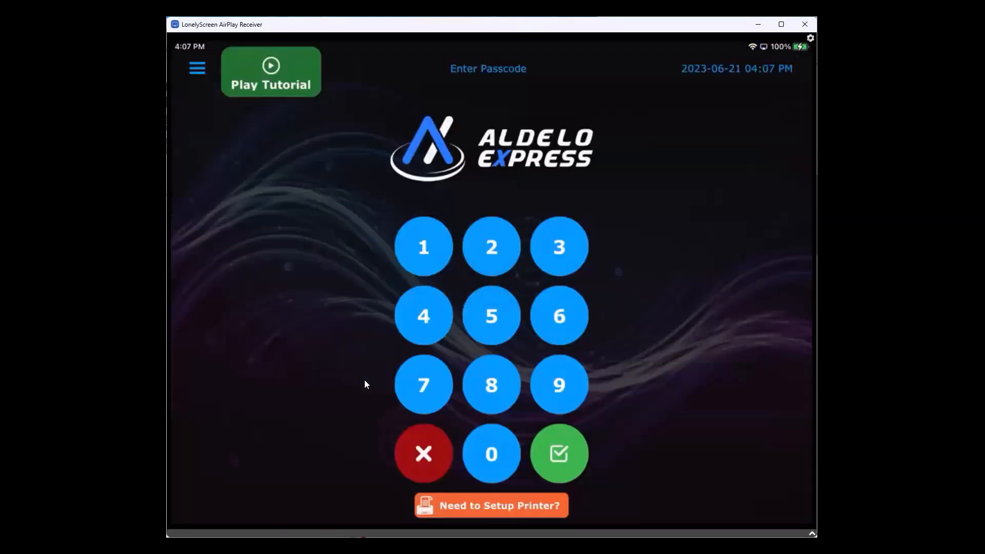
pyautogui.click(198, 69)
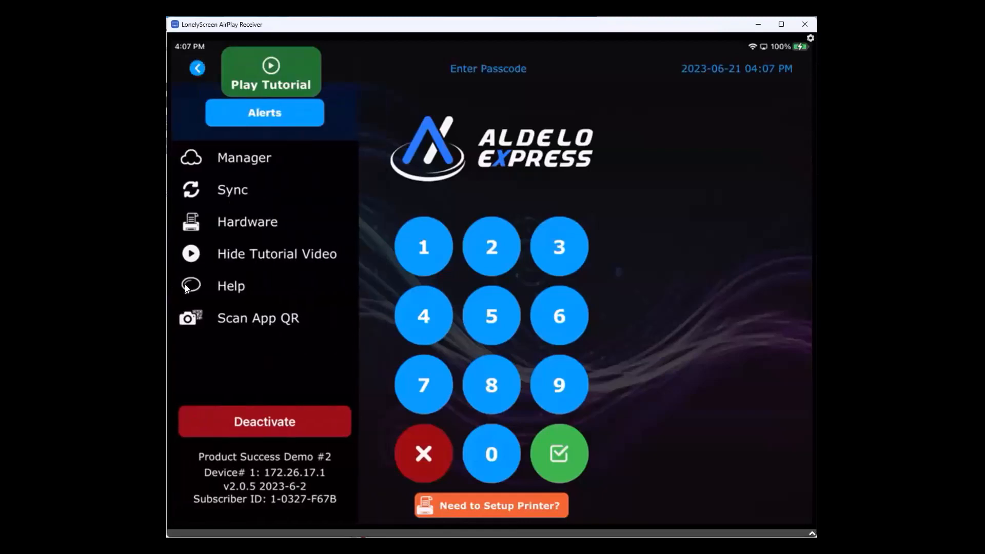
# Hide the tutorial video on the iPad passcode screen
pyautogui.click(196, 268)
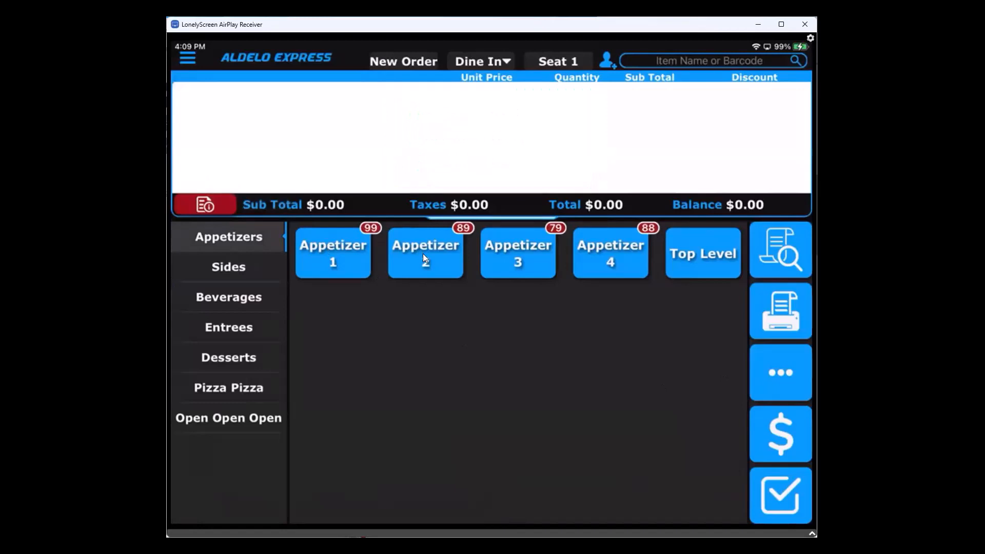
# Open Top Level in the Appetizers group and add one Test1 to the order
pyautogui.click(716, 255)
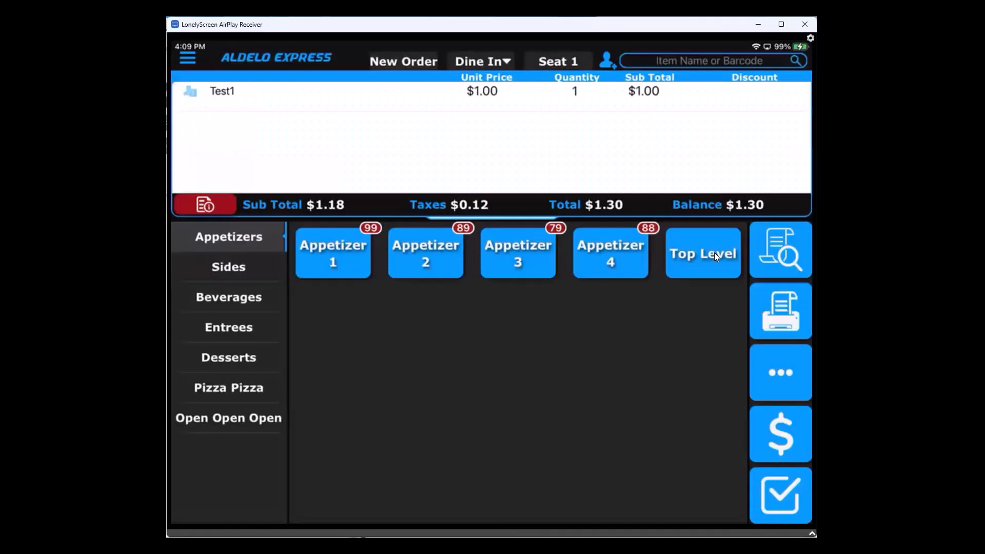
pyautogui.click(716, 255)
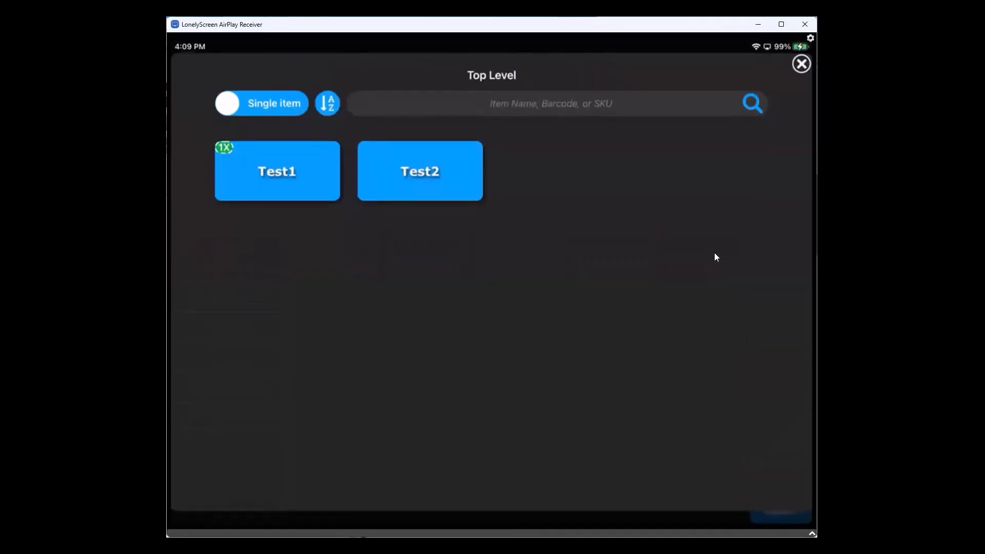